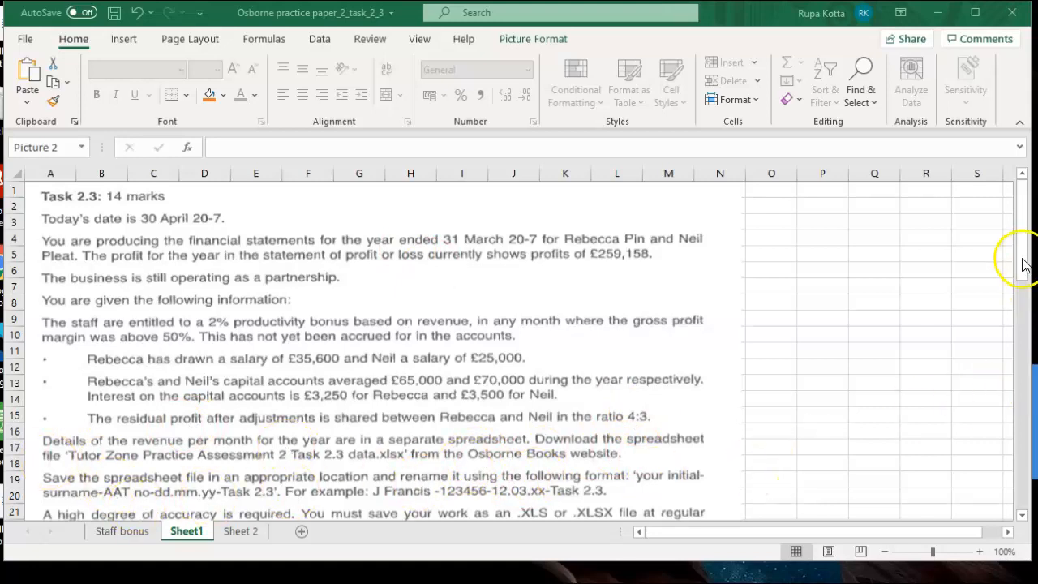
Step: Consult the task brief on Sheet1 and format the Staff bonus headings in B1:F3 as bold and centred
drag(1023, 272, 1022, 338)
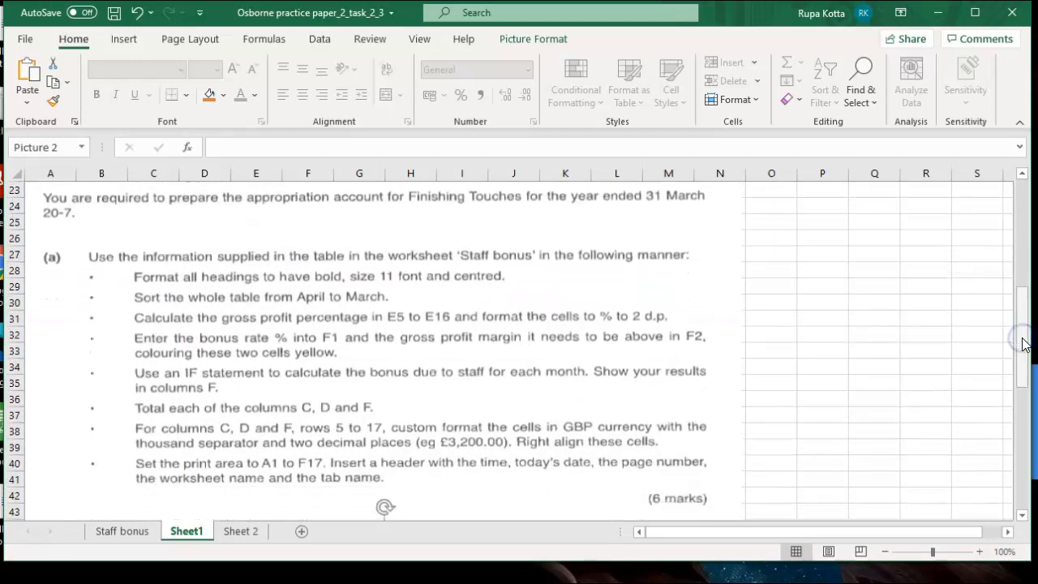
click(123, 531)
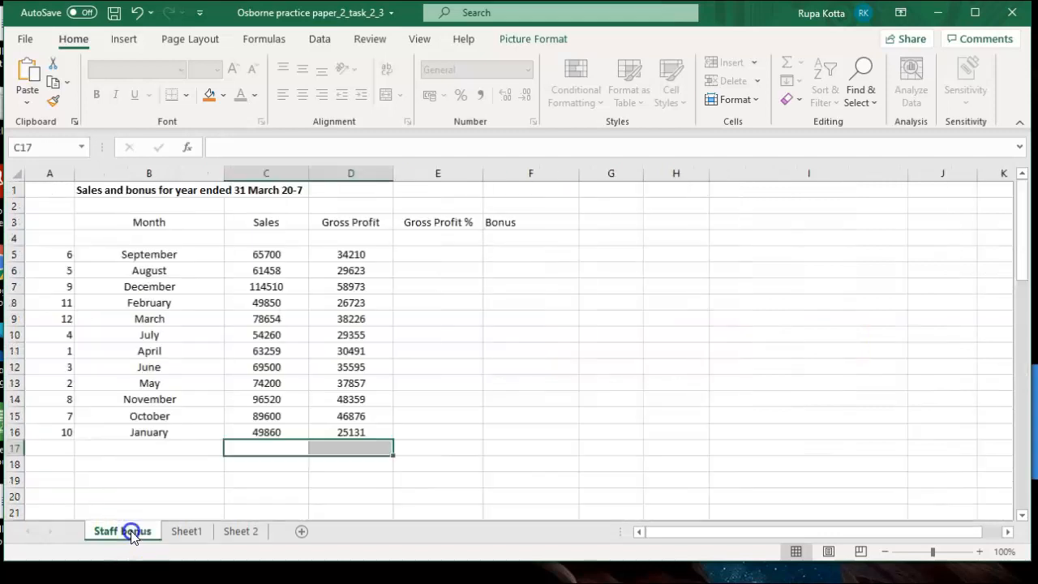
click(194, 533)
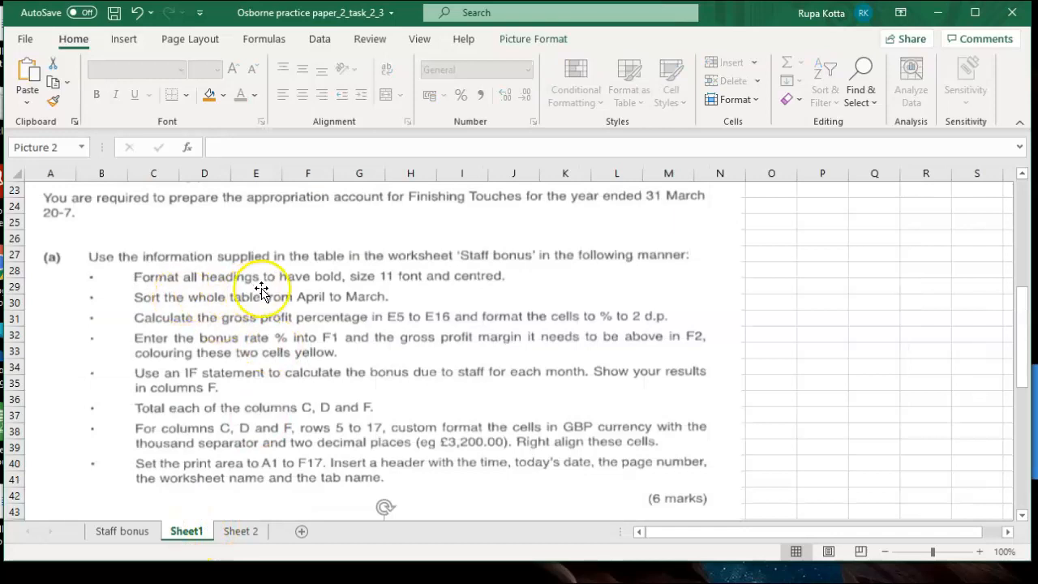
click(124, 531)
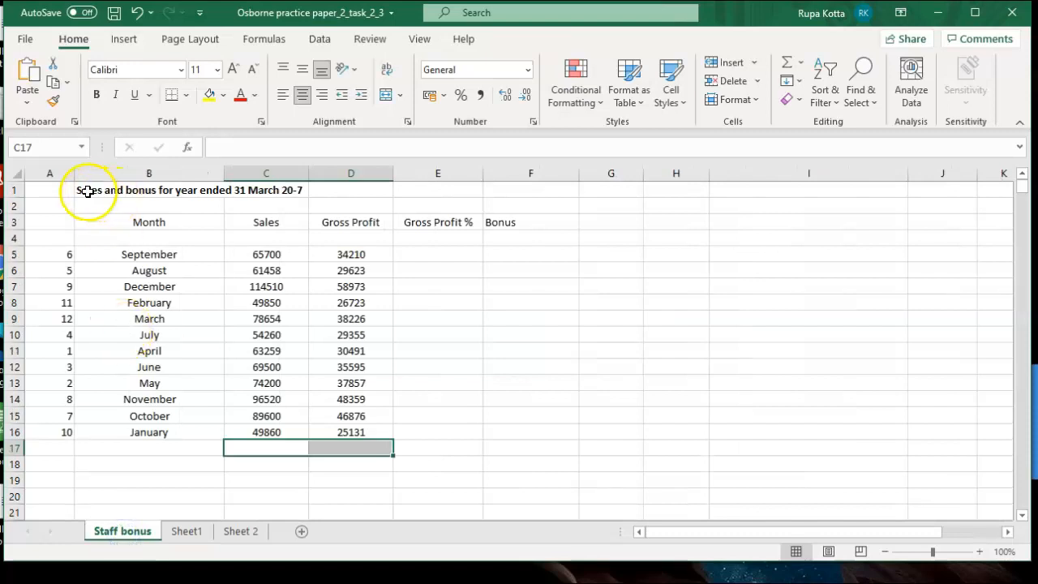
drag(86, 191, 514, 223)
click(97, 96)
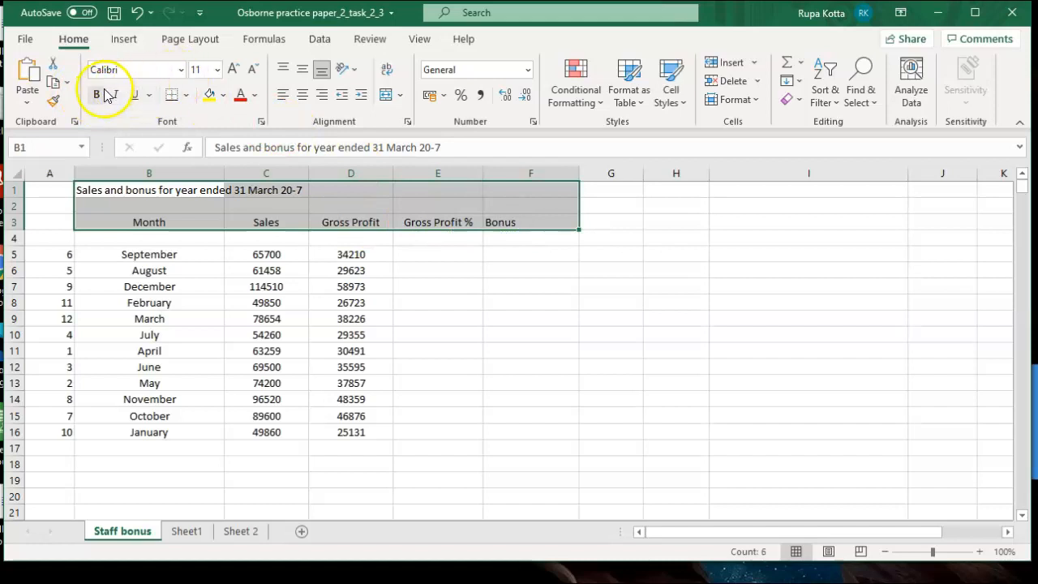
click(96, 97)
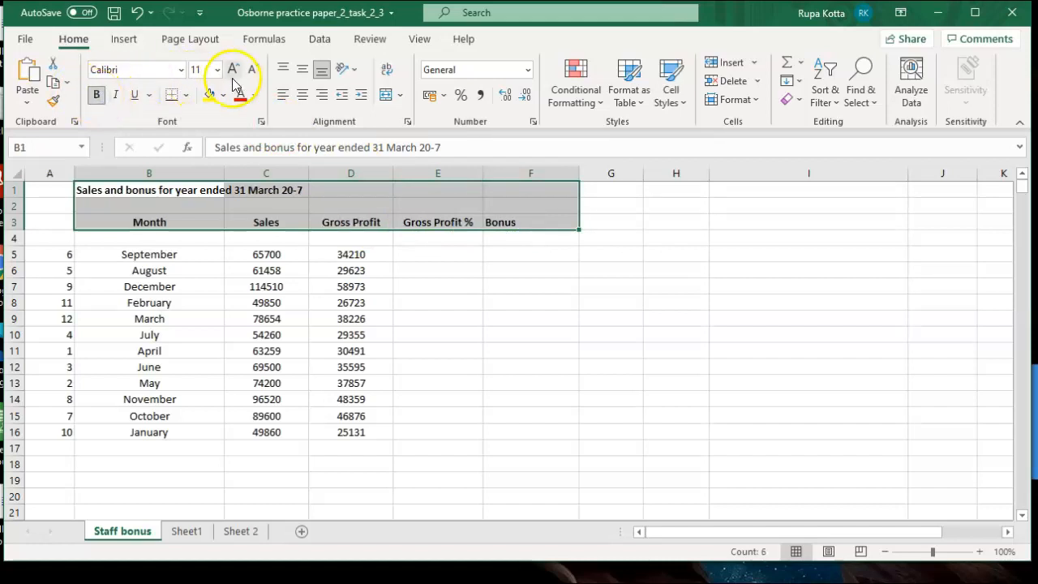
click(301, 95)
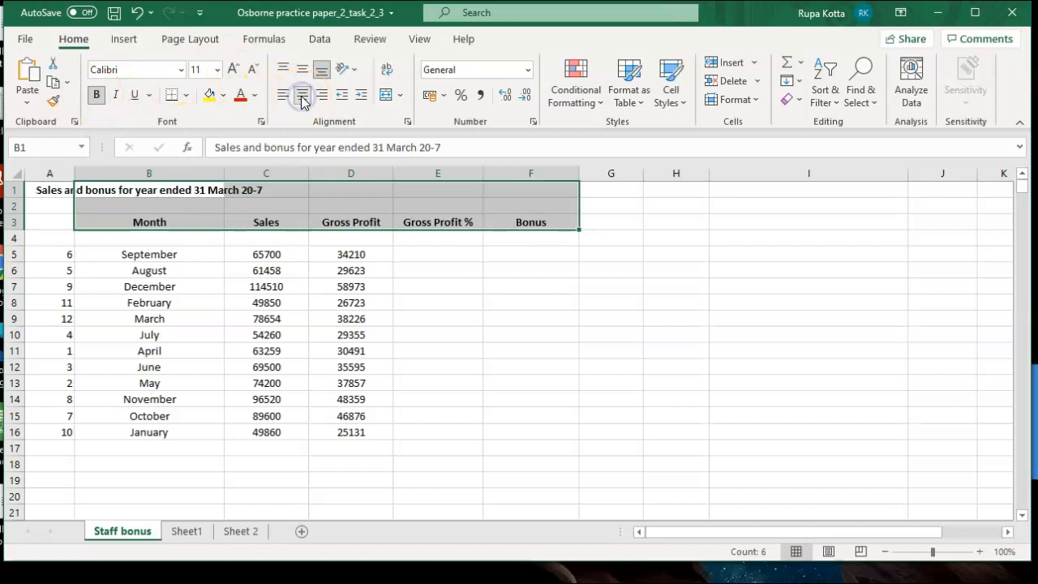
click(435, 281)
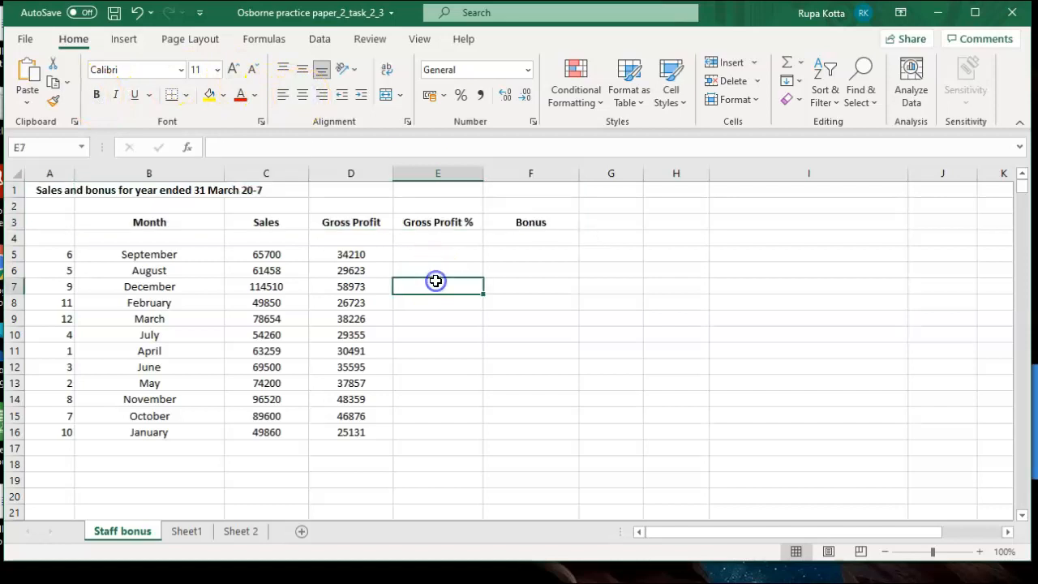
Step: Sort the monthly data in A5:F16 of Staff bonus by Column A from smallest to largest
click(193, 536)
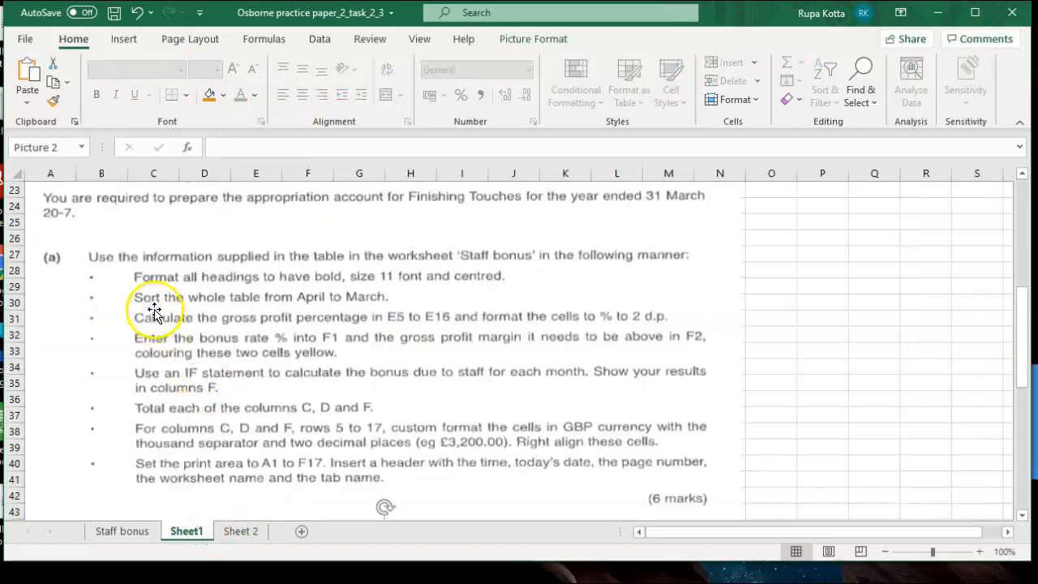
click(151, 537)
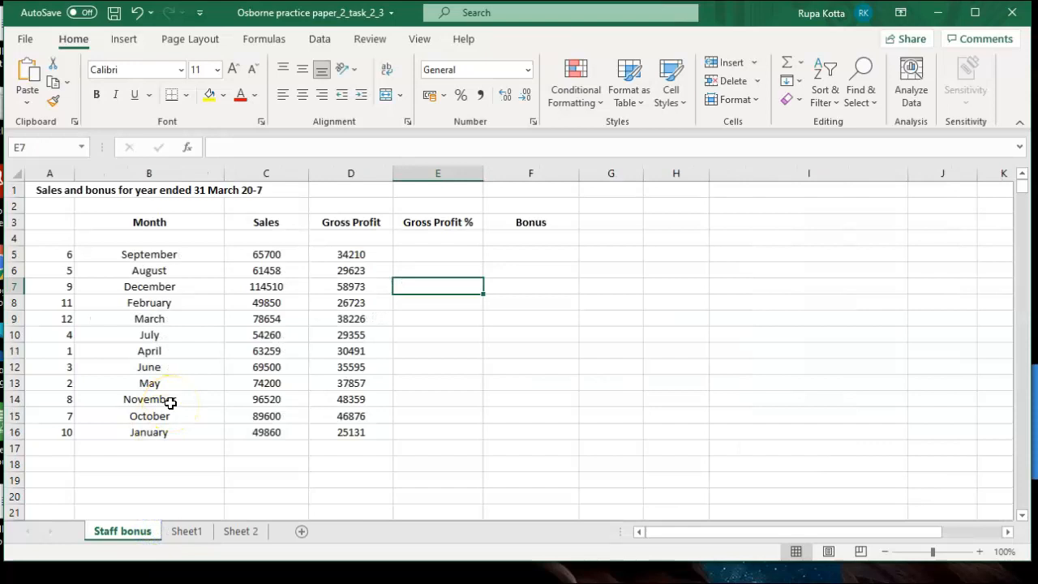
click(35, 548)
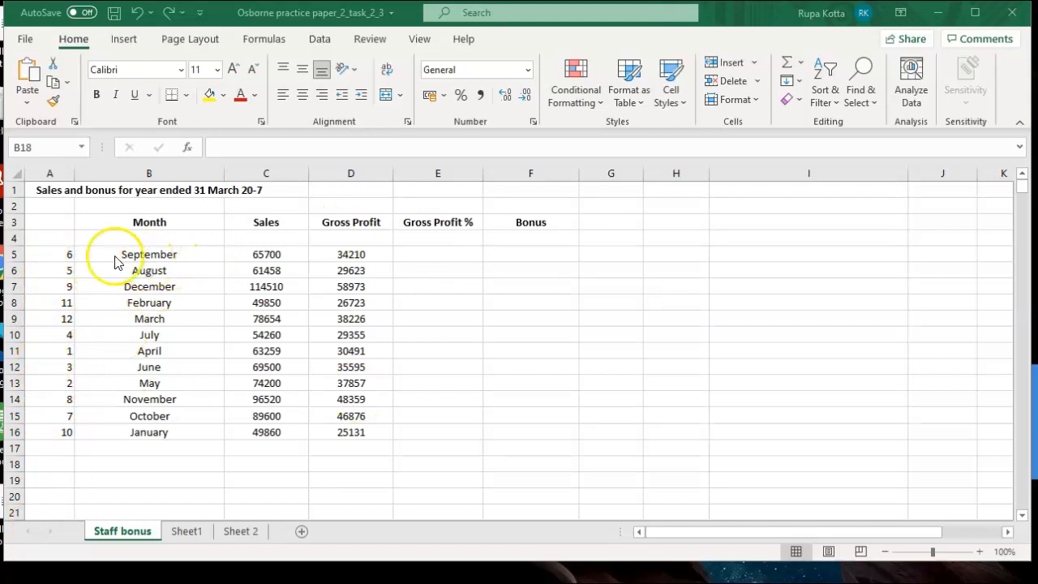
click(52, 220)
drag(47, 257, 526, 432)
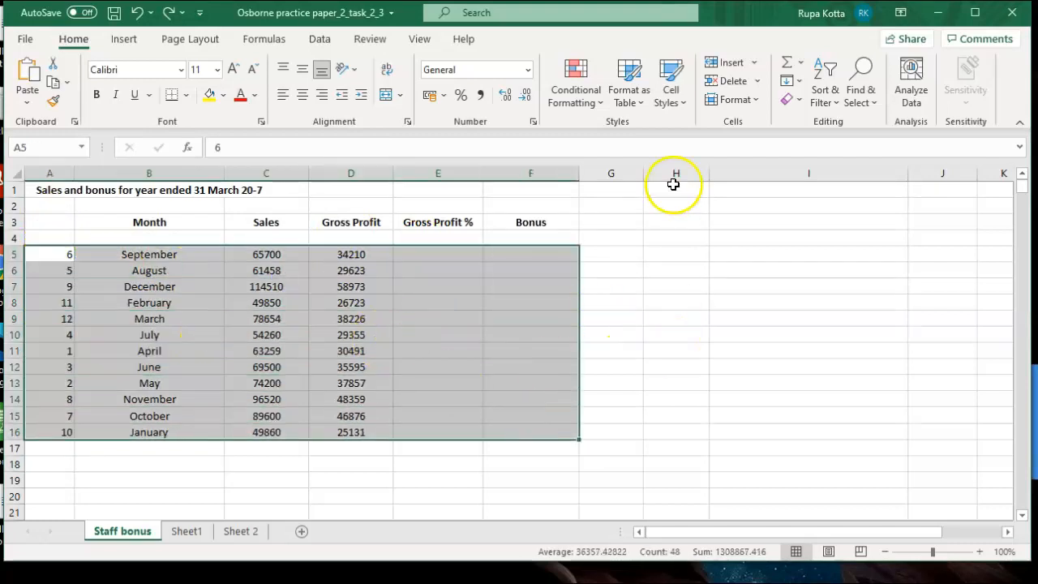
click(827, 103)
click(857, 172)
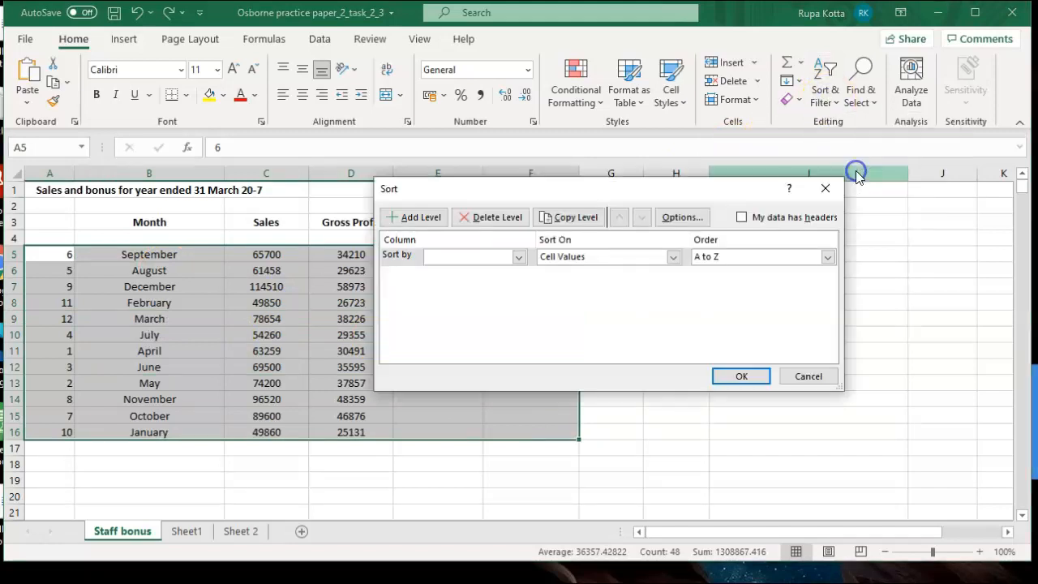
click(519, 256)
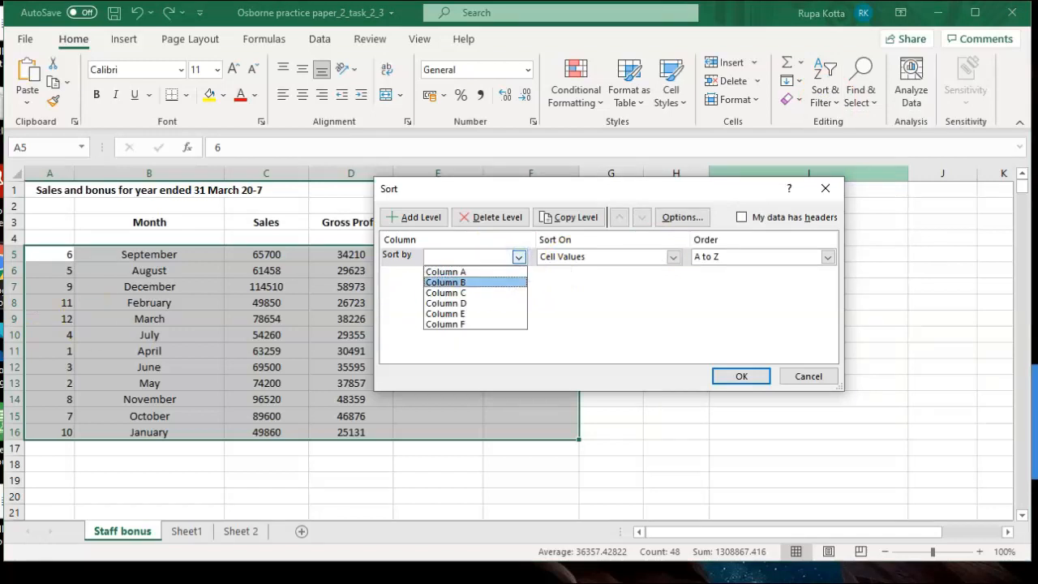
click(459, 272)
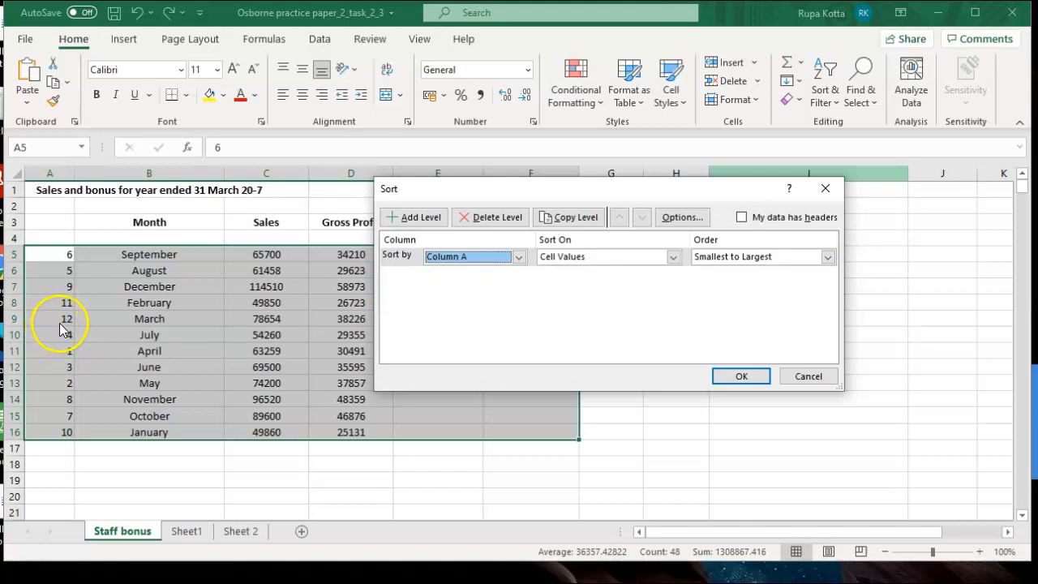
click(740, 376)
click(729, 377)
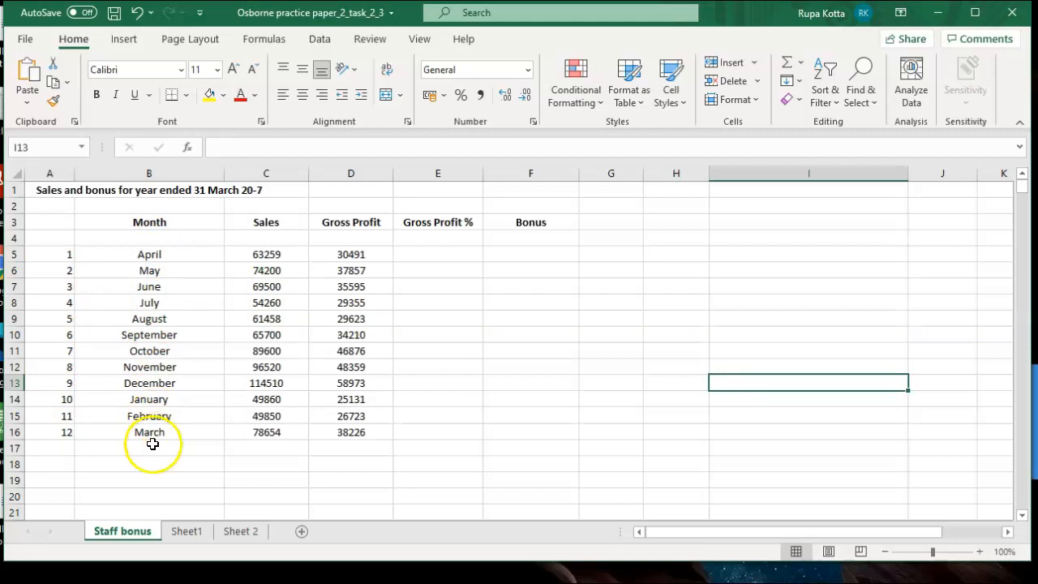
Step: Calculate the gross profit percentage with =D5/C5 in E5 and fill the formula down to E16
click(185, 531)
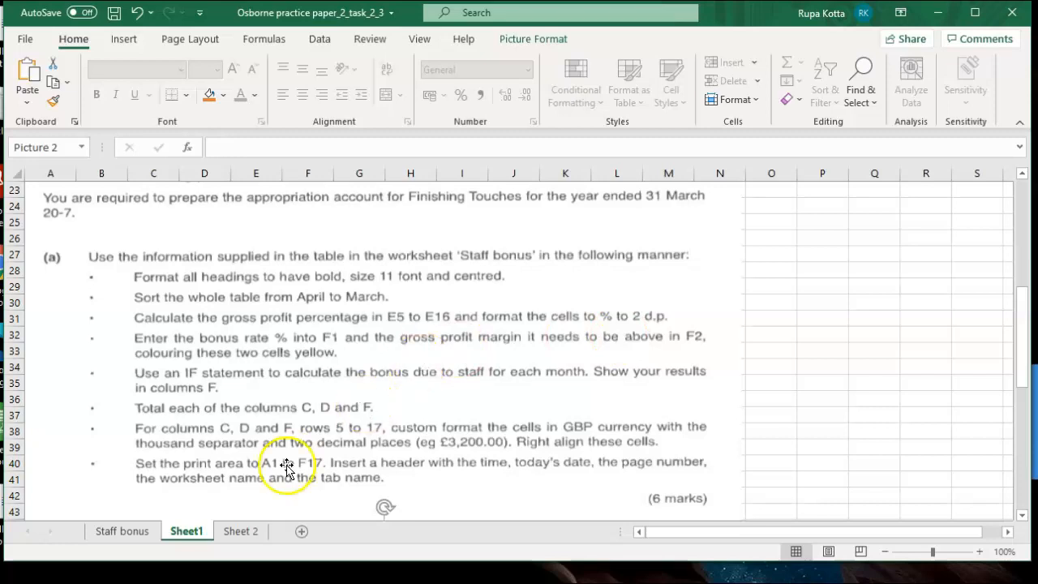
click(146, 537)
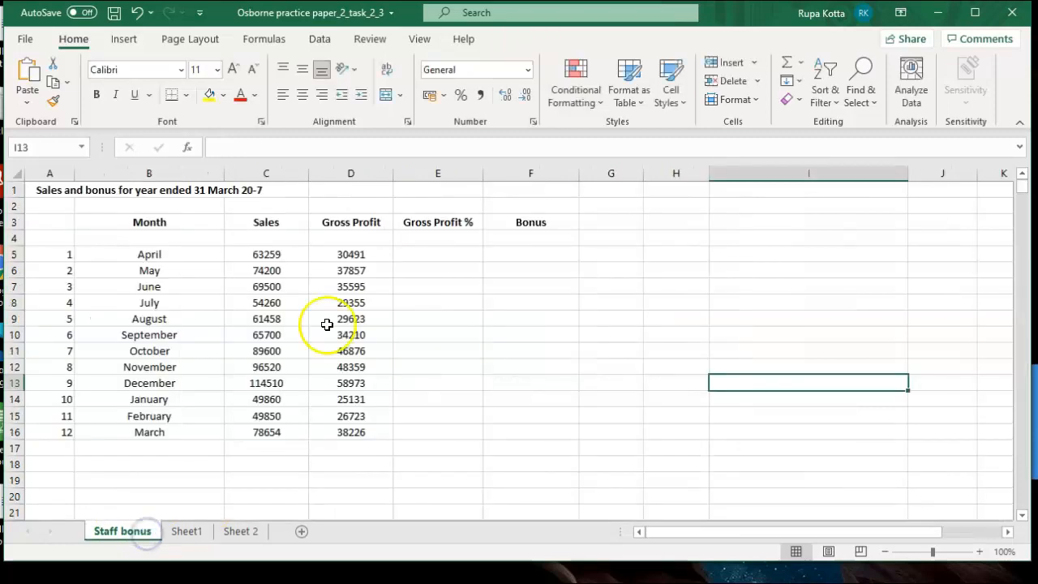
click(419, 254)
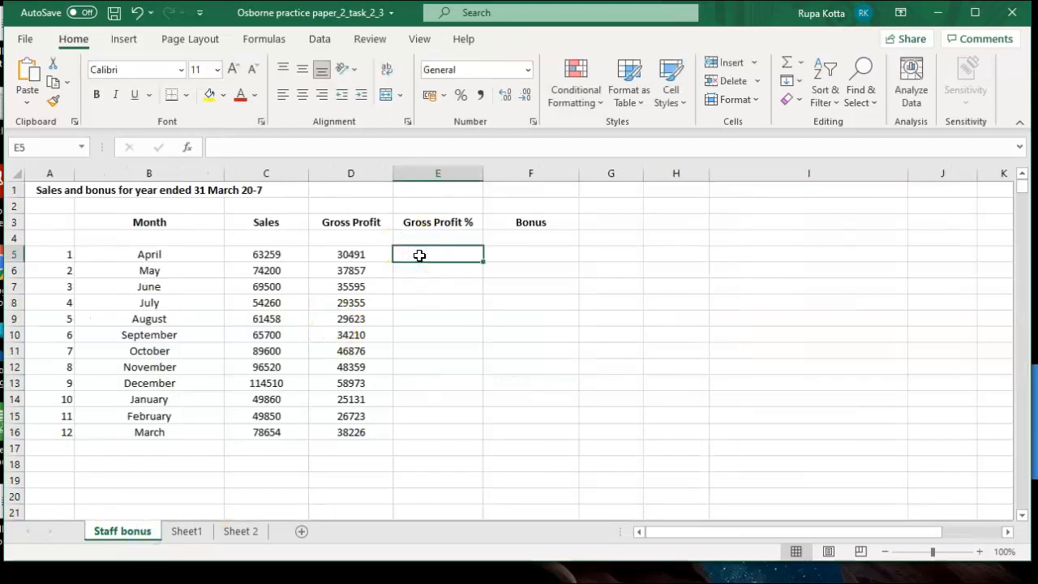
text(=)
click(361, 255)
text(/)
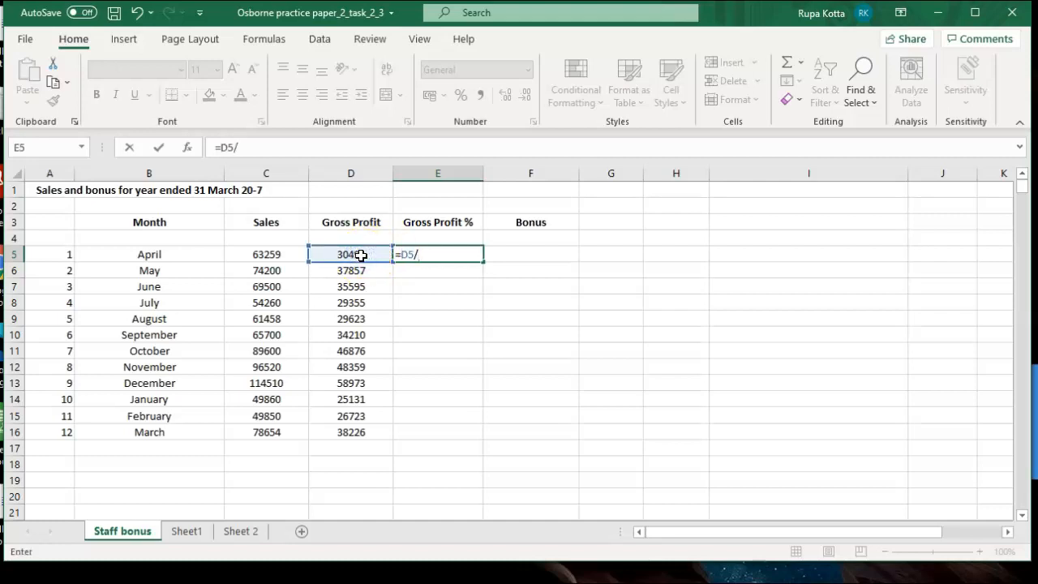
click(278, 256)
key(Return)
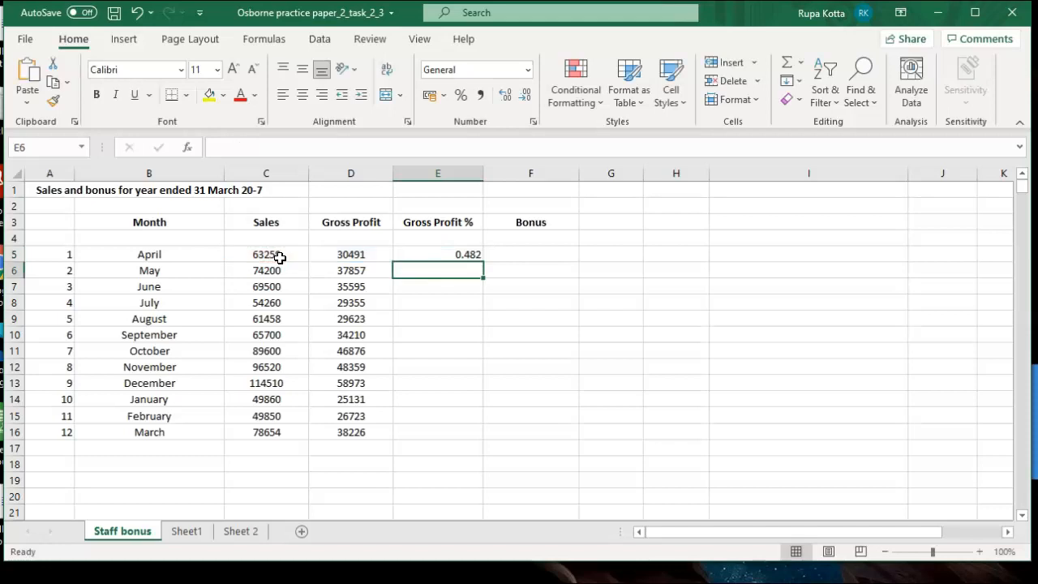
click(406, 256)
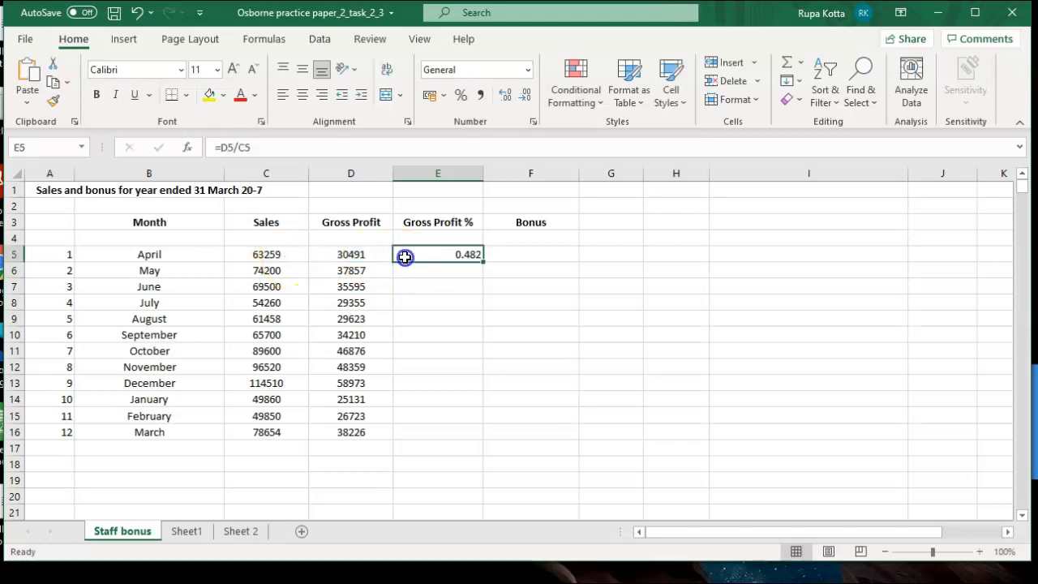
double_click(483, 260)
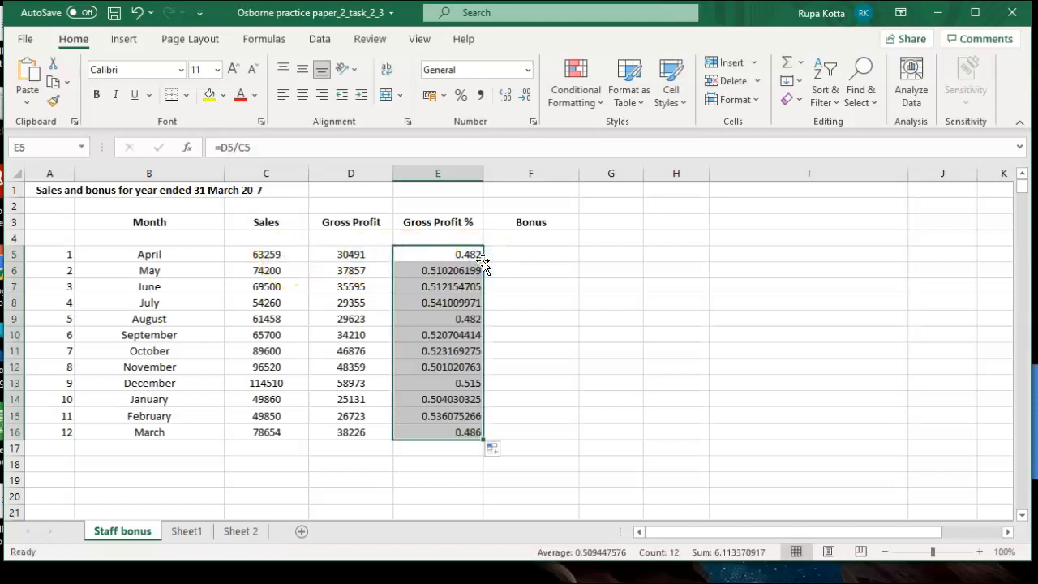
Step: Format the gross profit percentages in E5:E16 as Percentage with 2 decimal places
drag(456, 256, 435, 427)
right_click(436, 426)
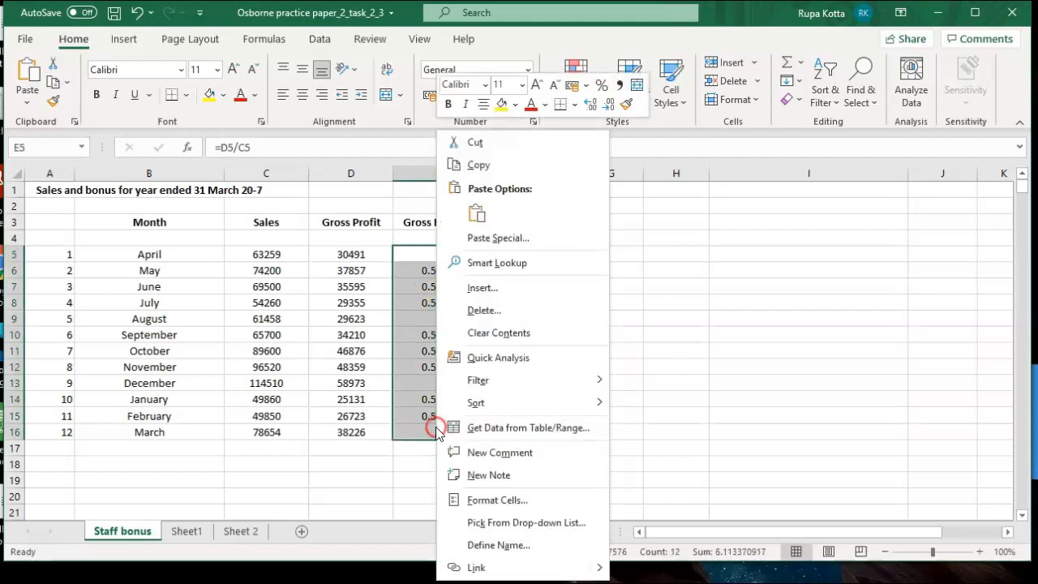
click(478, 502)
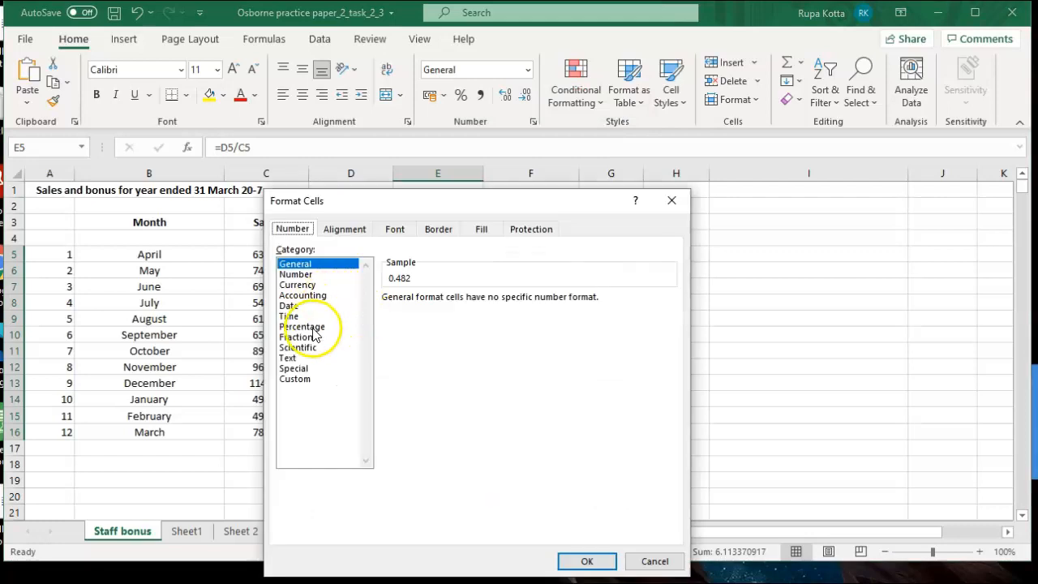
click(312, 326)
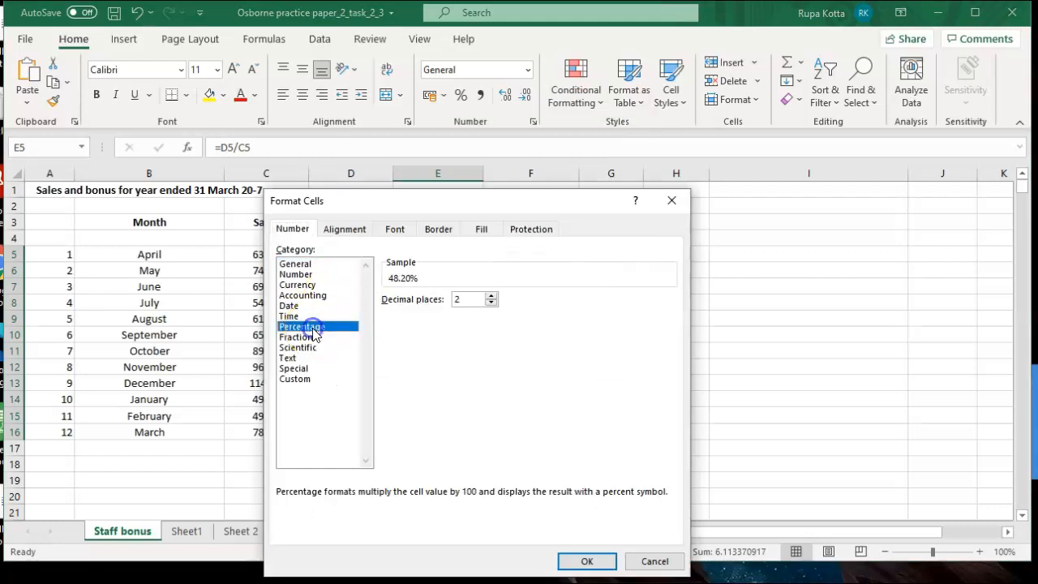
click(584, 561)
click(642, 418)
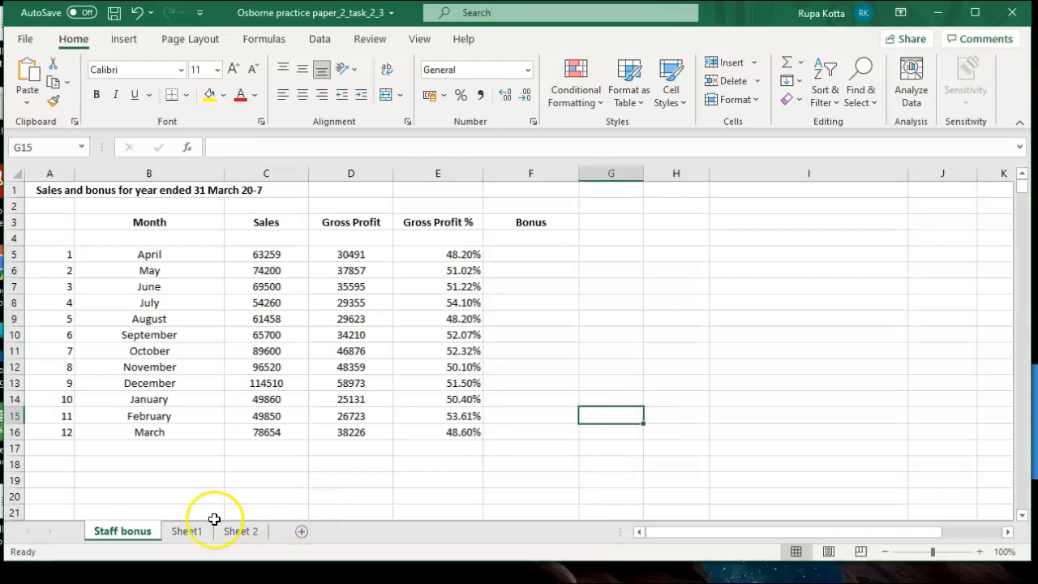
Step: Look up the bonus terms on Sheet1, and enter 2% in F1 and 50% in F2 of Staff bonus
click(186, 531)
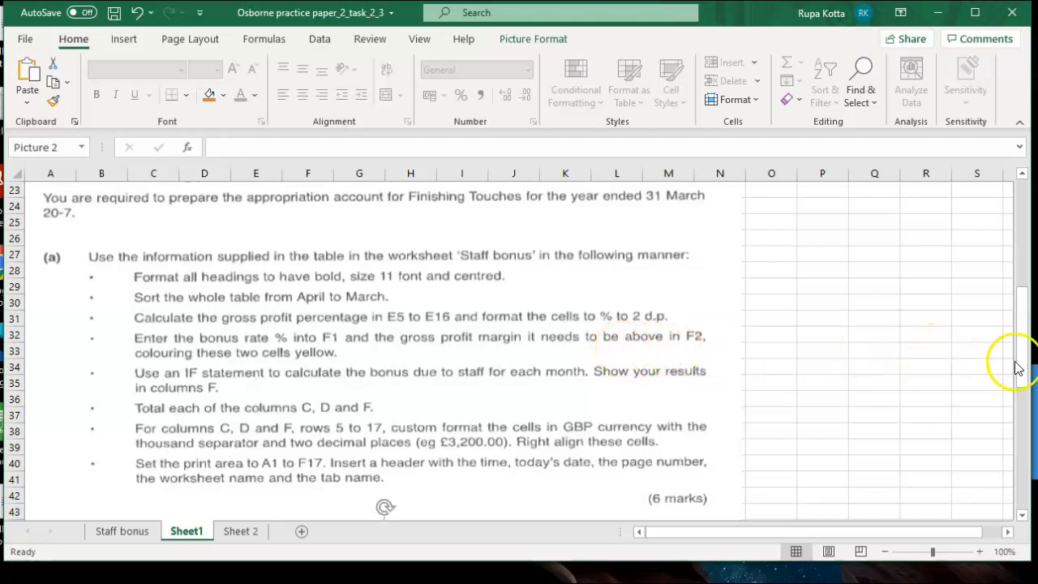
drag(1020, 352, 1024, 276)
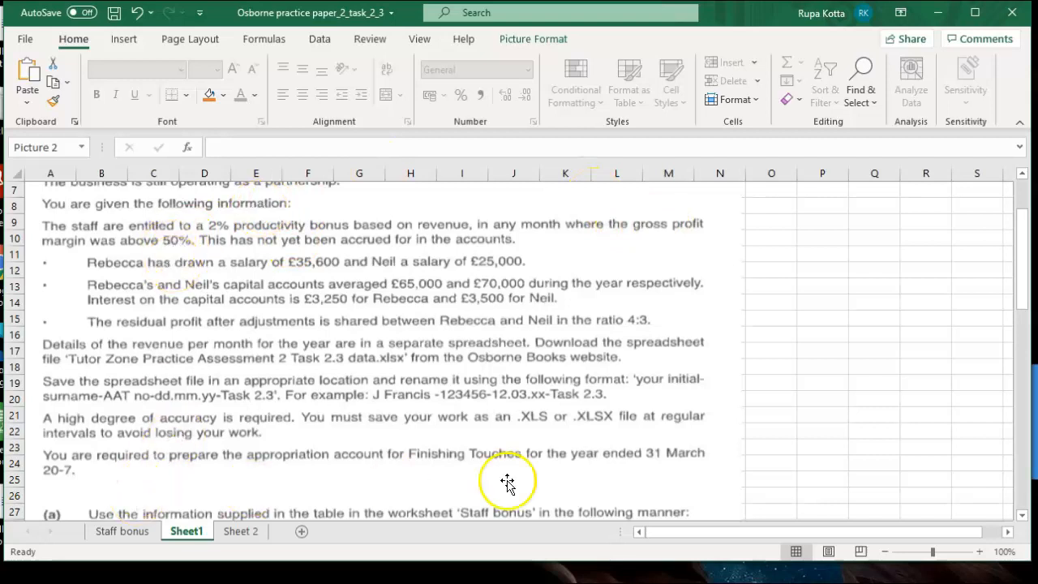
drag(1022, 268, 1021, 323)
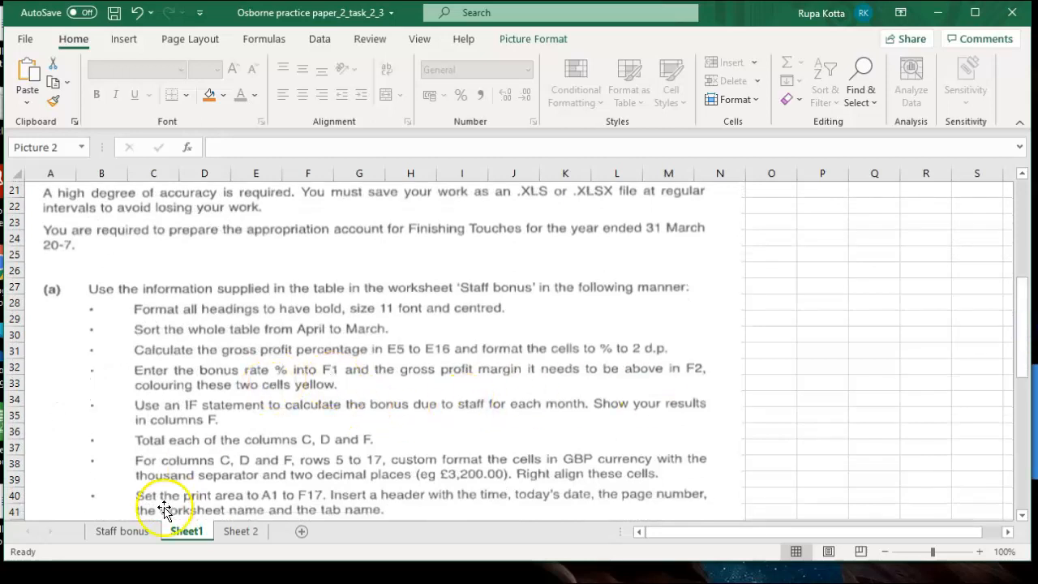
click(139, 537)
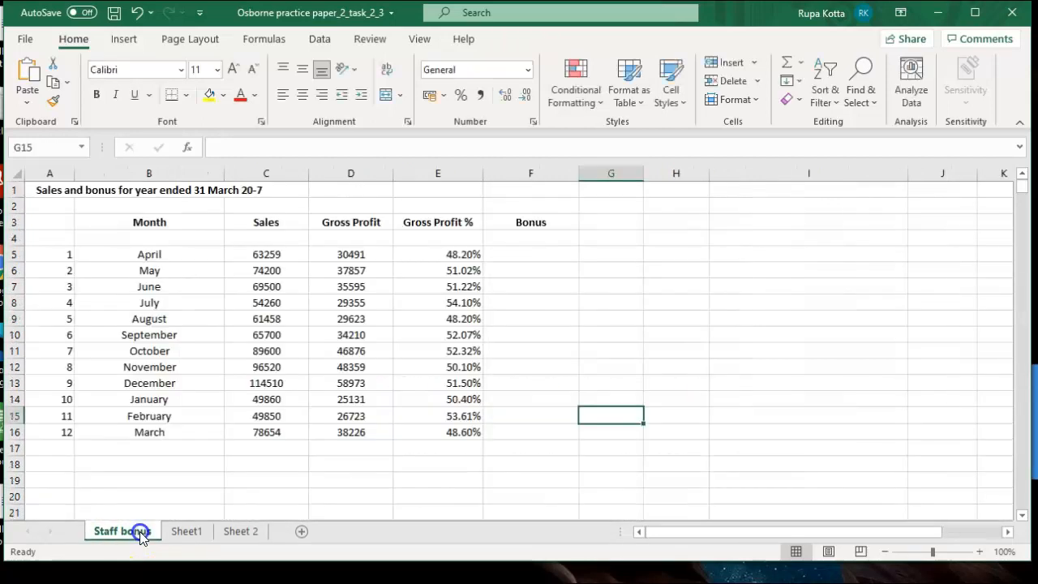
click(523, 189)
text(2)
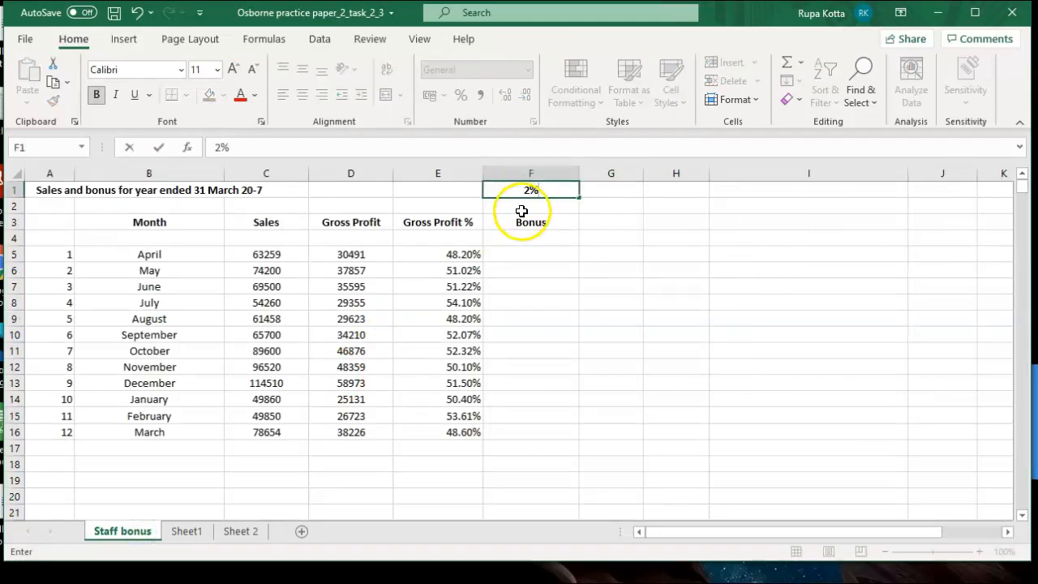
click(521, 209)
text(50)
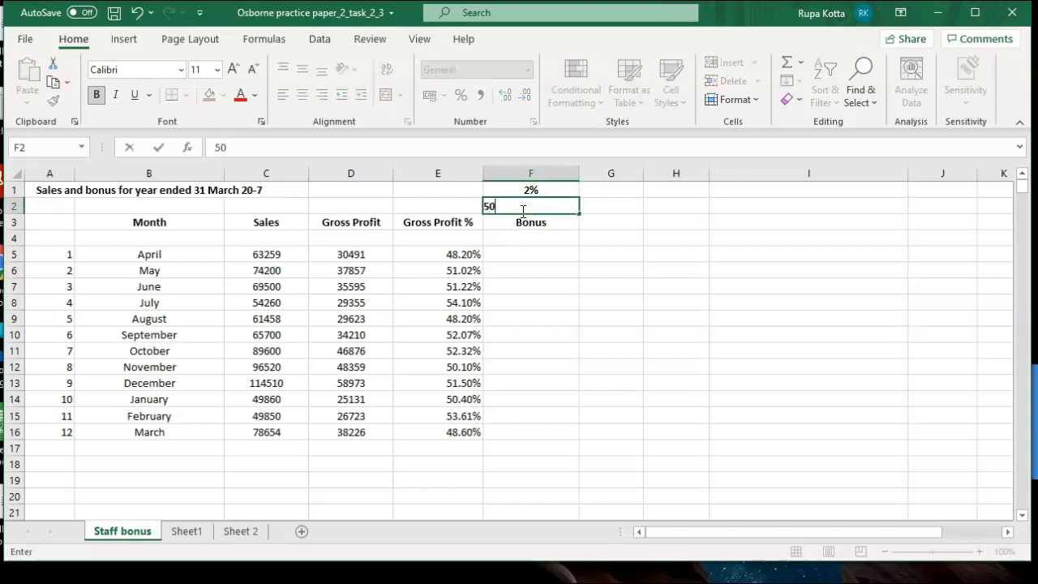
text(%)
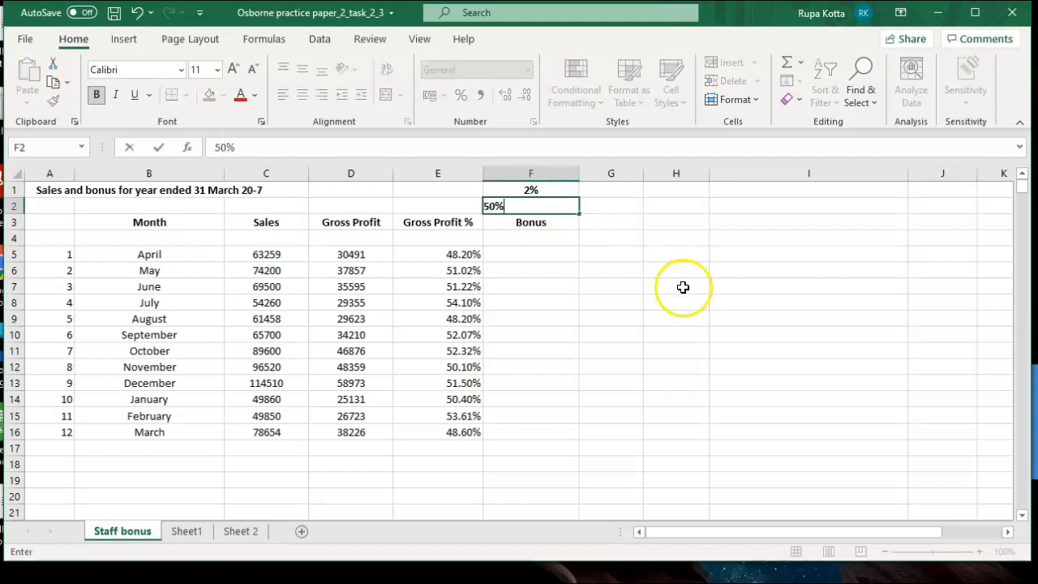
click(677, 285)
Step: Fill the bonus rate and margin cells F1:F2 with yellow
drag(546, 195, 540, 205)
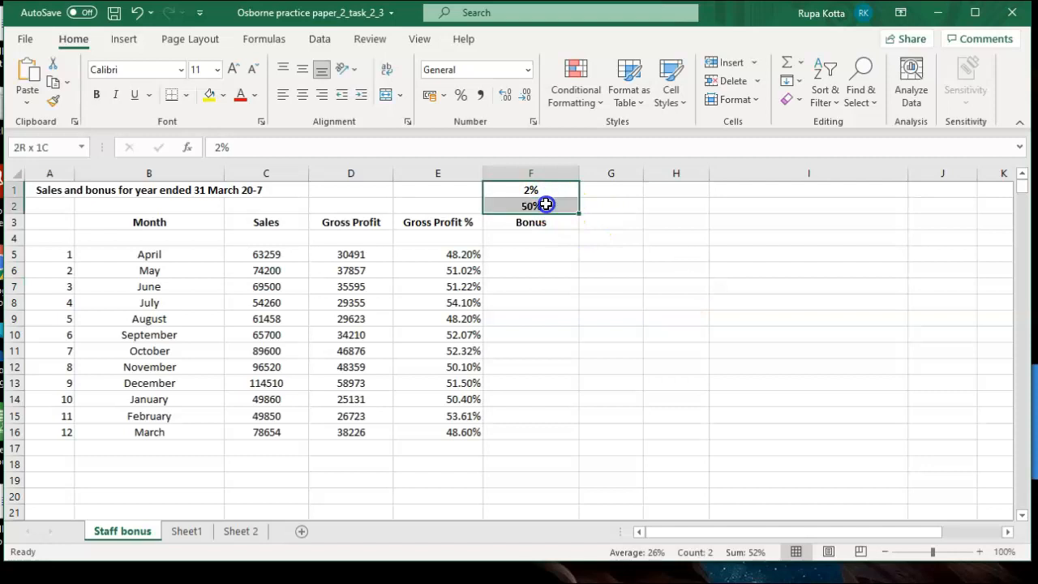
click(211, 95)
click(598, 334)
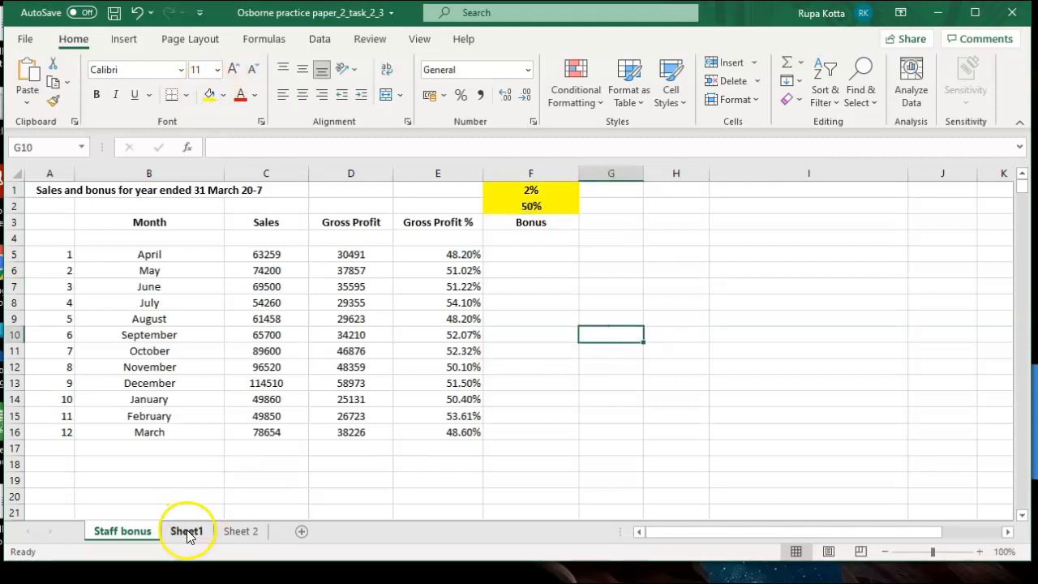
Step: Check the bonus instruction on Sheet1 and insert an IF function in F5 of Staff bonus
click(185, 531)
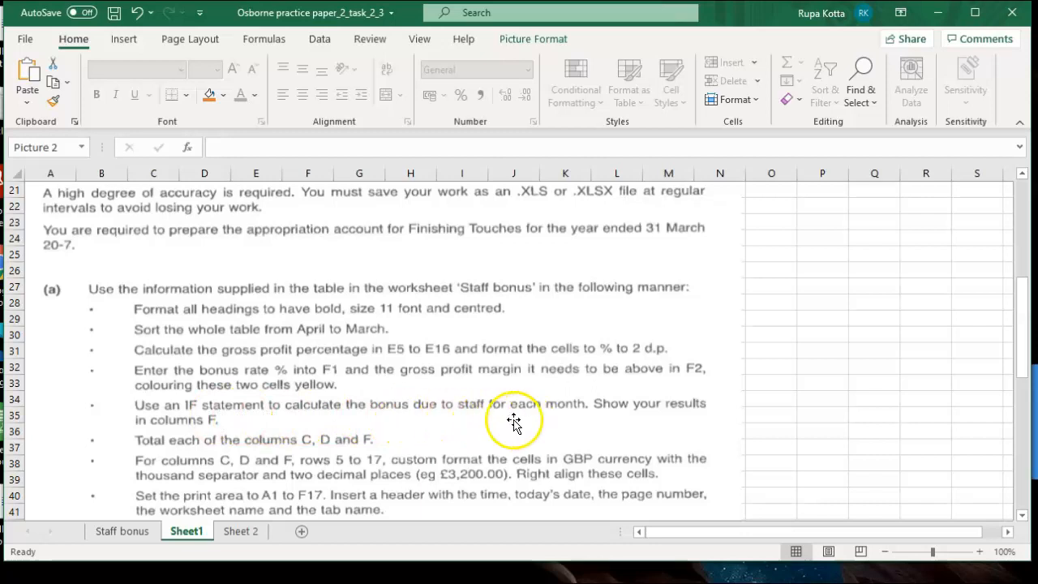
click(122, 531)
click(507, 255)
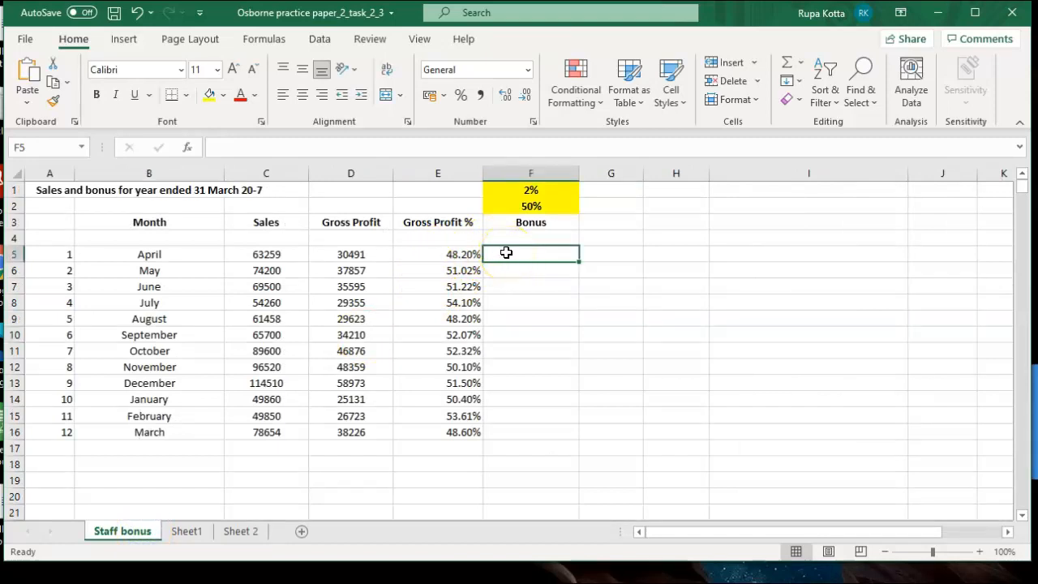
text(=)
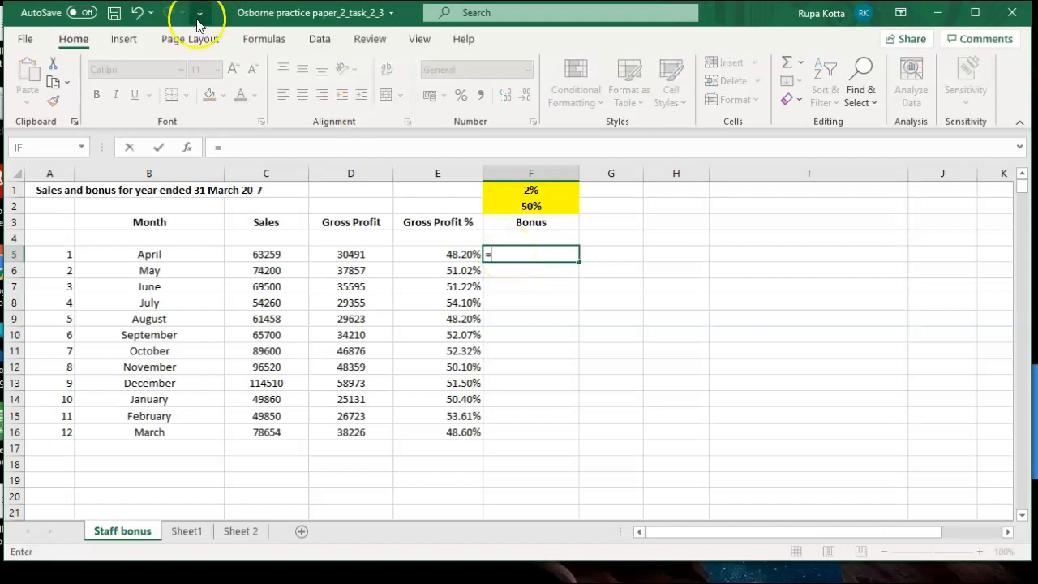
click(263, 40)
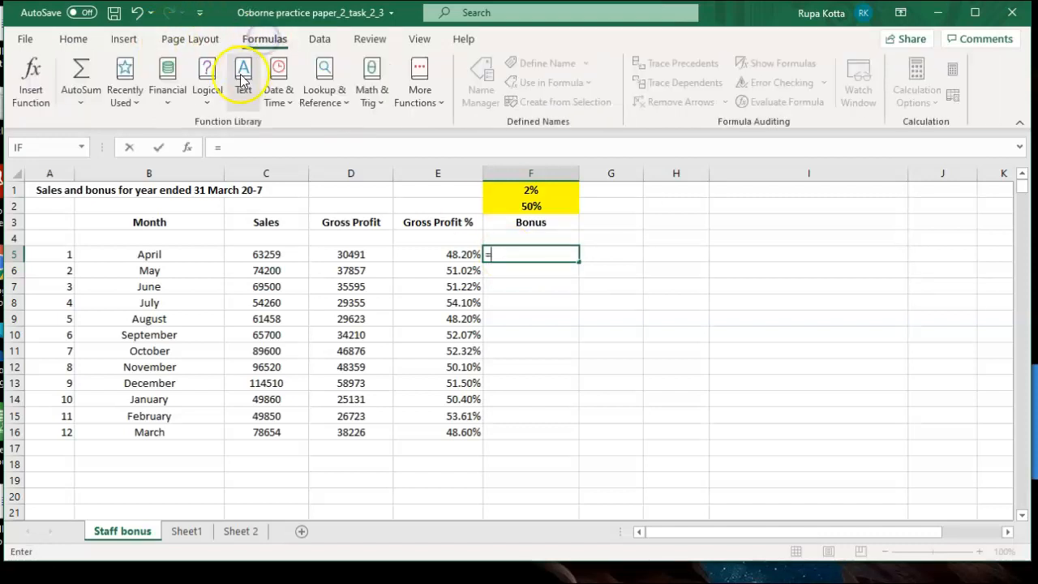
click(208, 89)
click(218, 173)
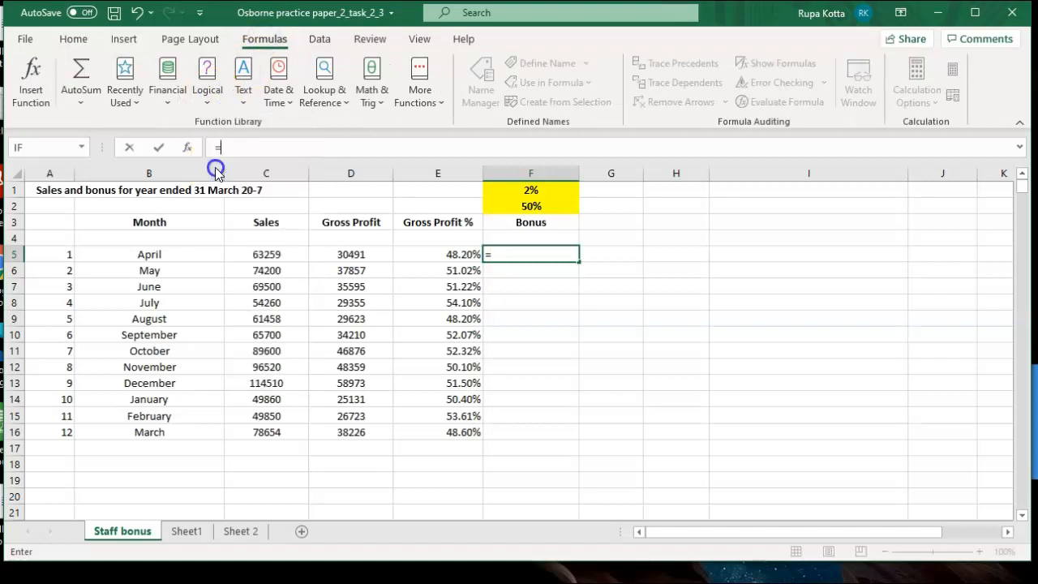
drag(514, 178, 672, 298)
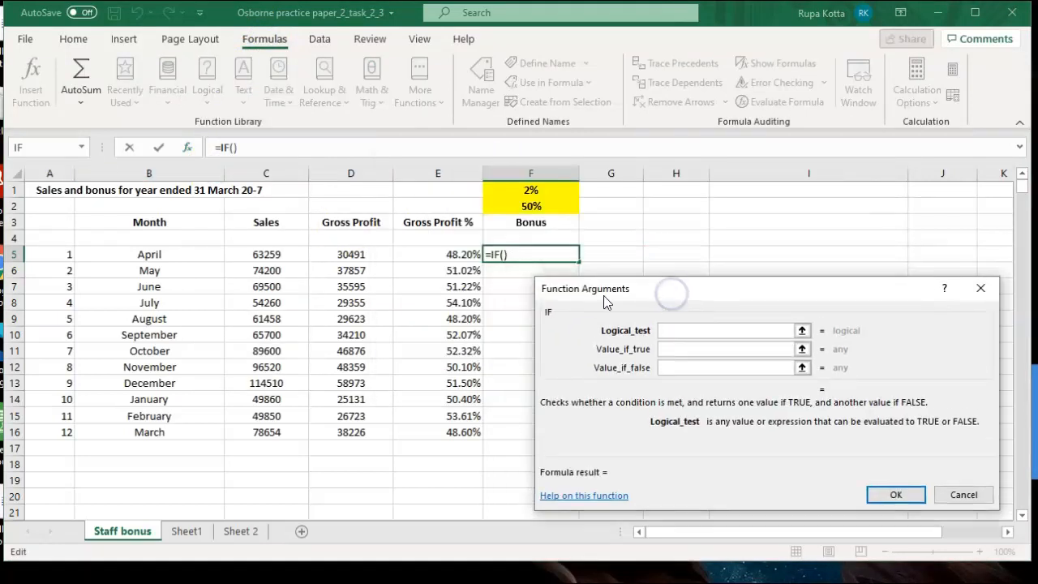
Step: Set the IF function's logical test to E5>$F$2, with F2 as an absolute reference
click(442, 255)
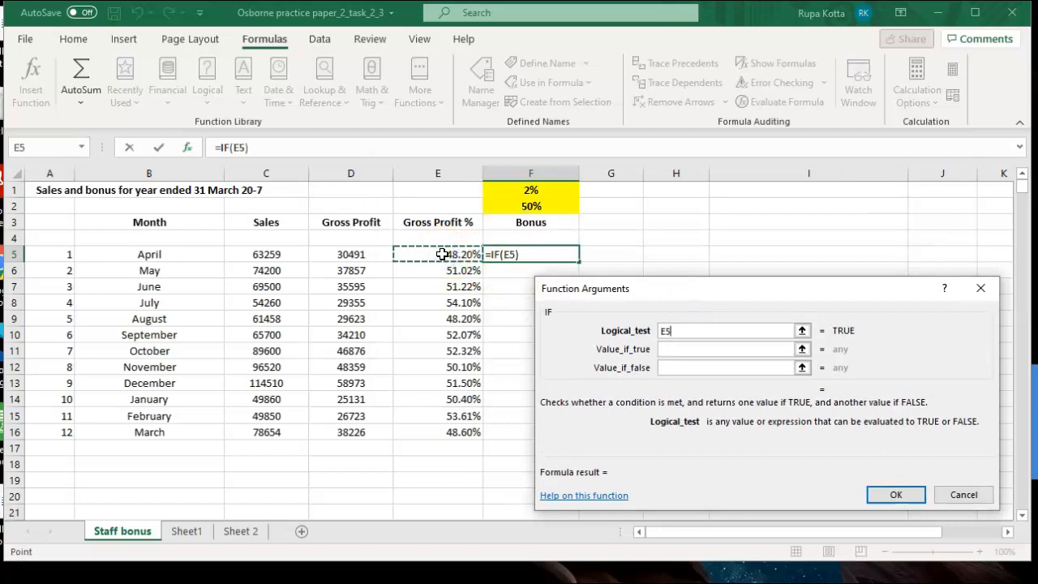
text(>)
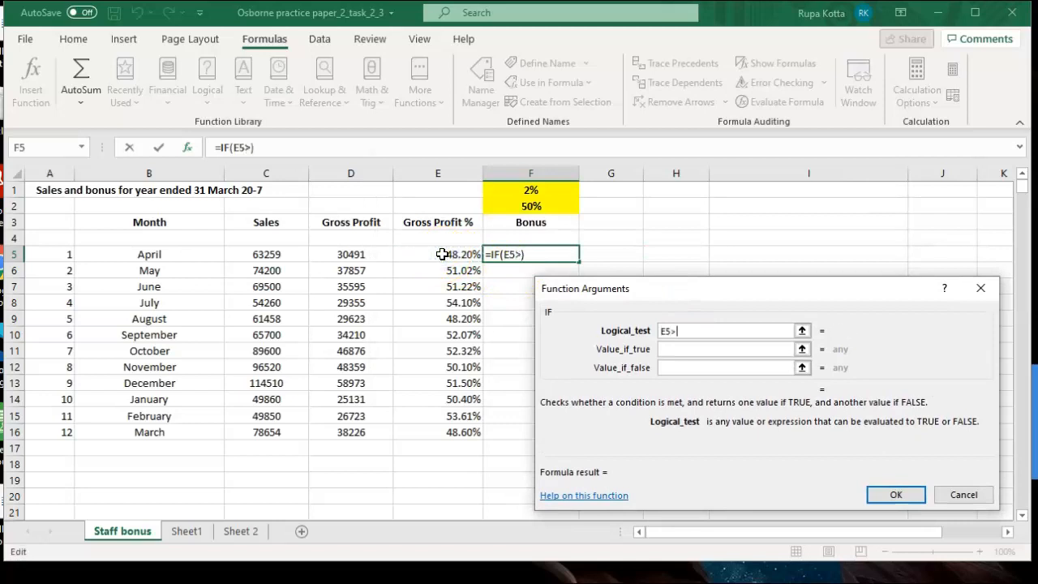
click(515, 210)
click(702, 329)
click(676, 330)
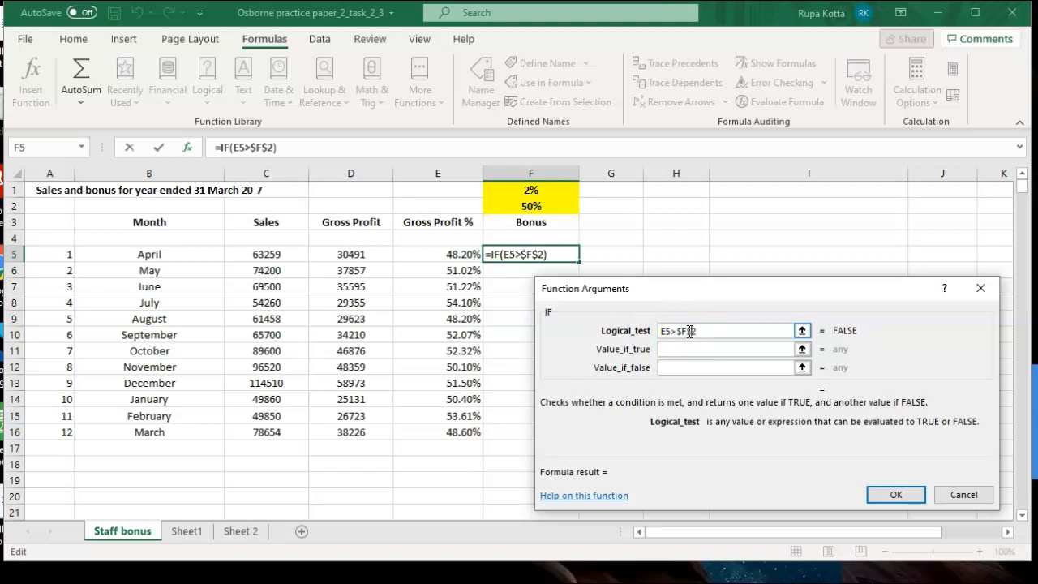
Step: Set the value if true to =C5*F1 and the value if false to 0, and confirm the IF function
click(676, 348)
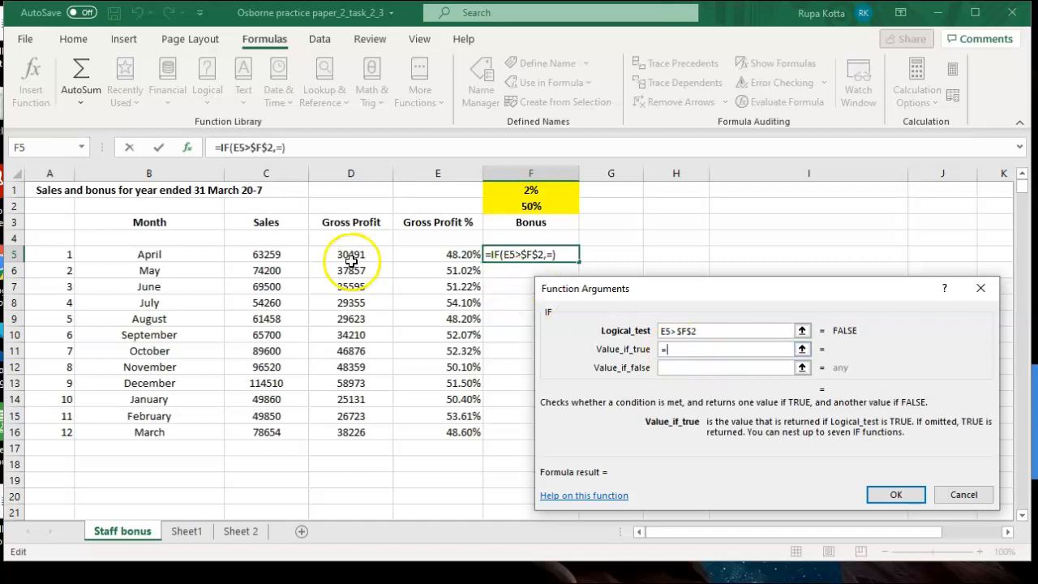
click(278, 256)
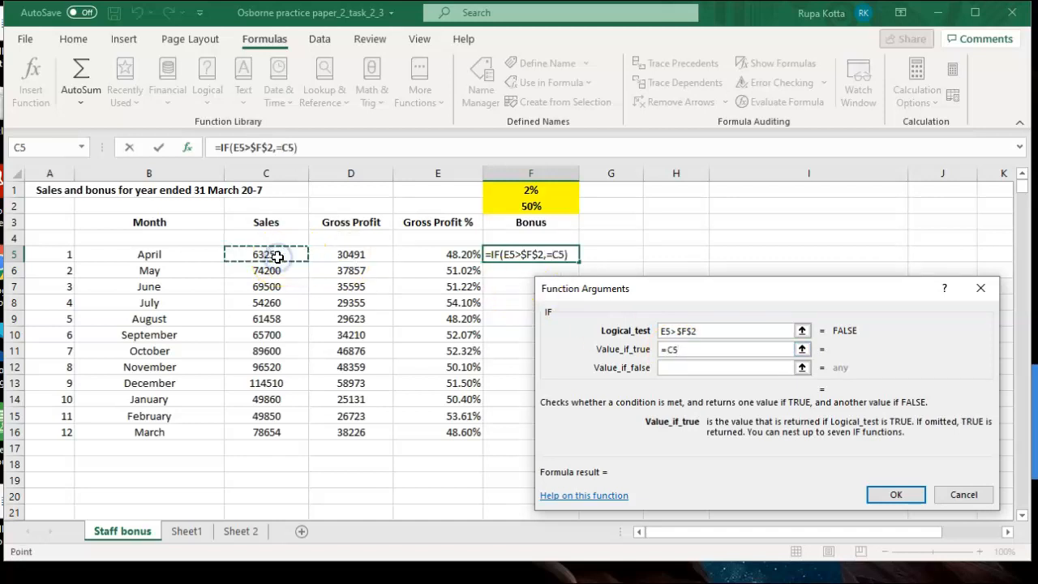
text(*)
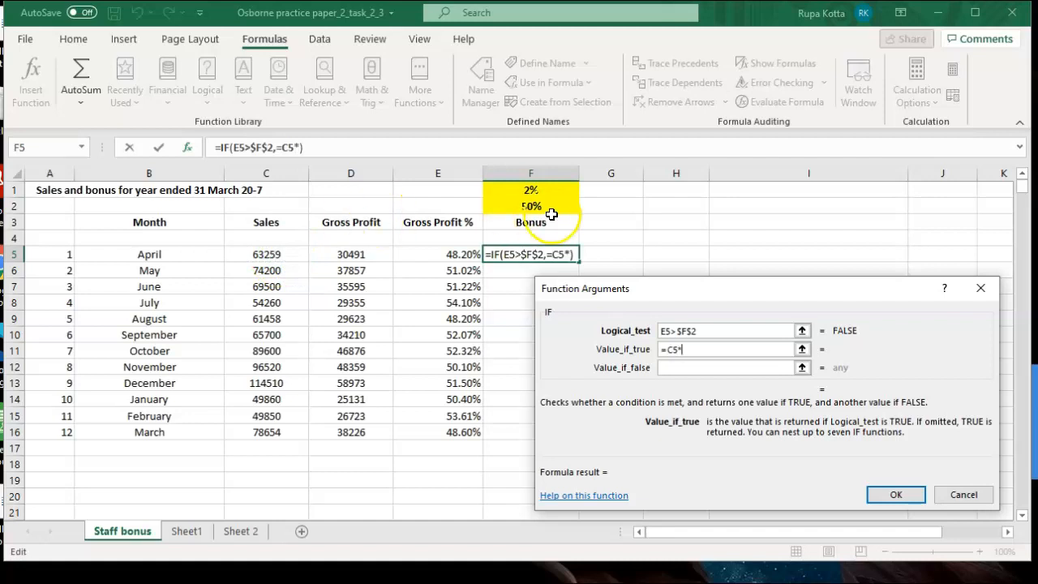
click(537, 191)
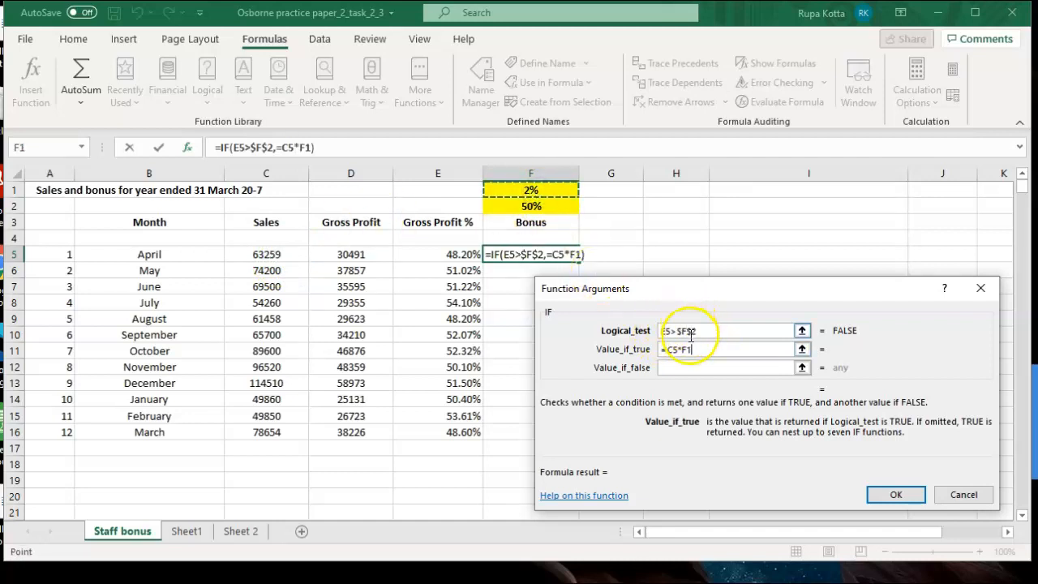
click(677, 367)
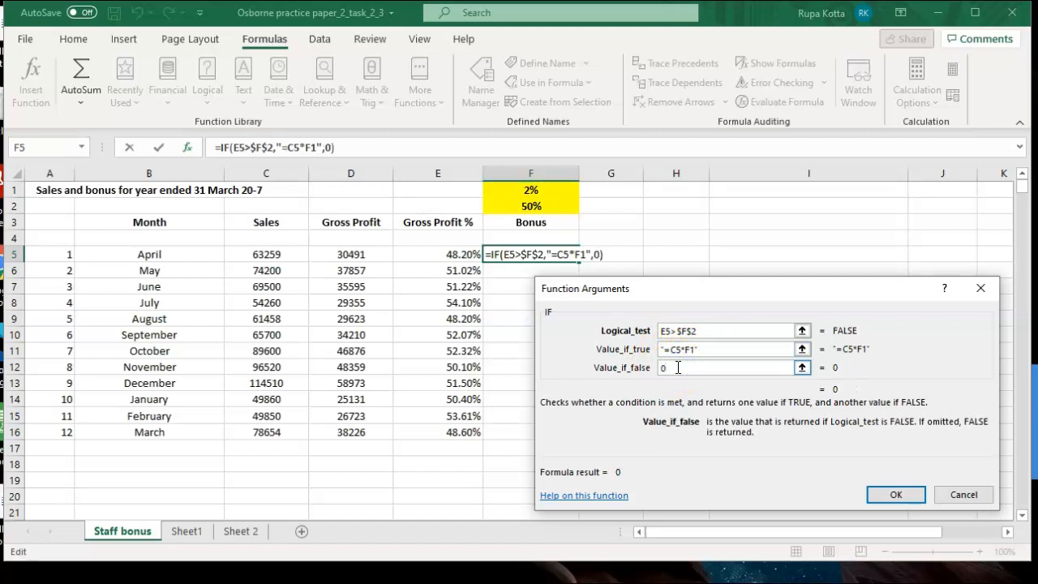
click(869, 492)
click(569, 340)
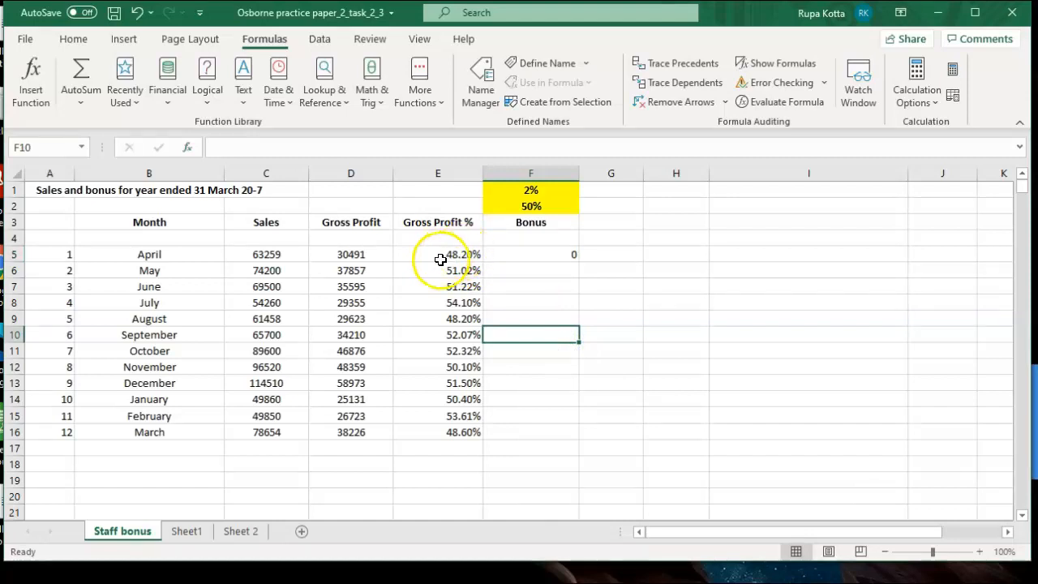
Step: Fill the IF formula from F5 down to F16
click(519, 254)
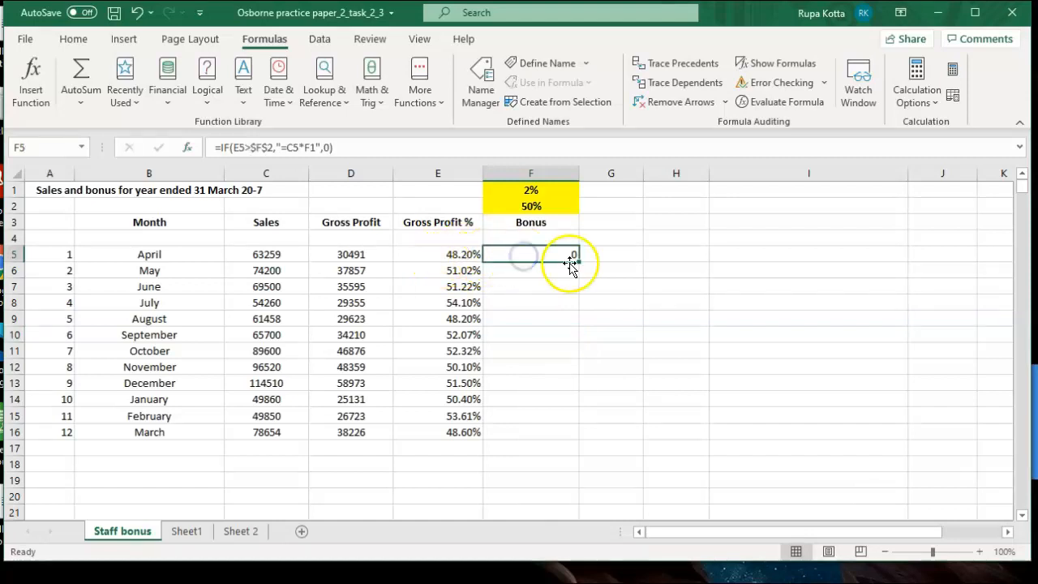
drag(578, 264, 579, 432)
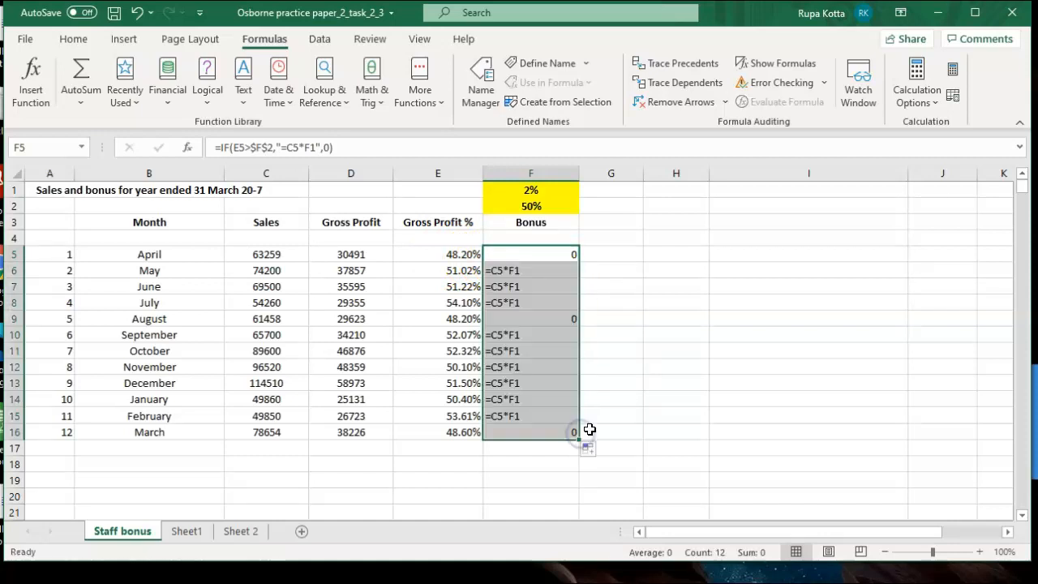
click(658, 401)
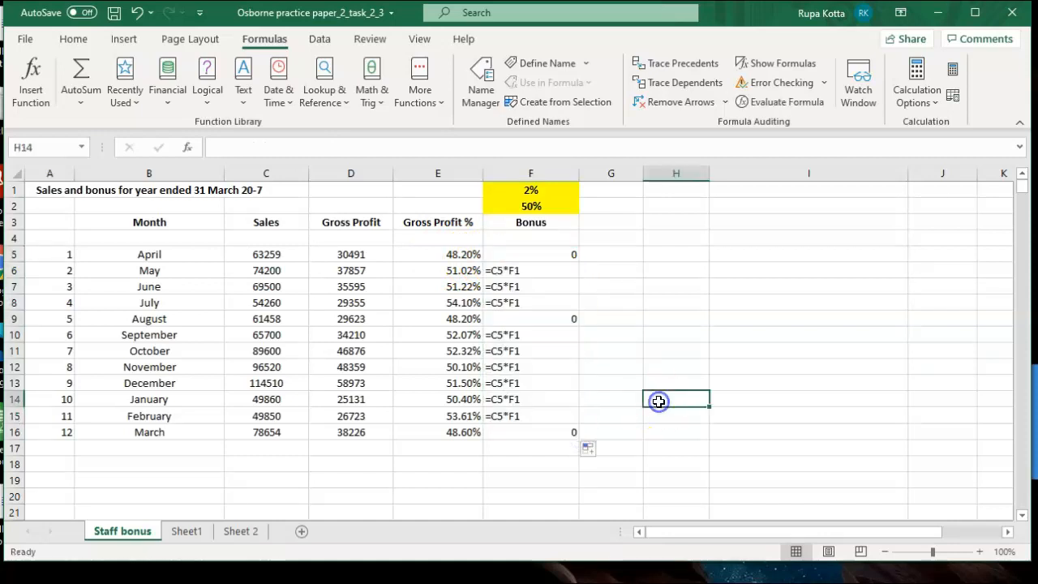
Step: Remove the equals sign before C5*F1 in F5's IF formula and refill it down to F16
click(534, 257)
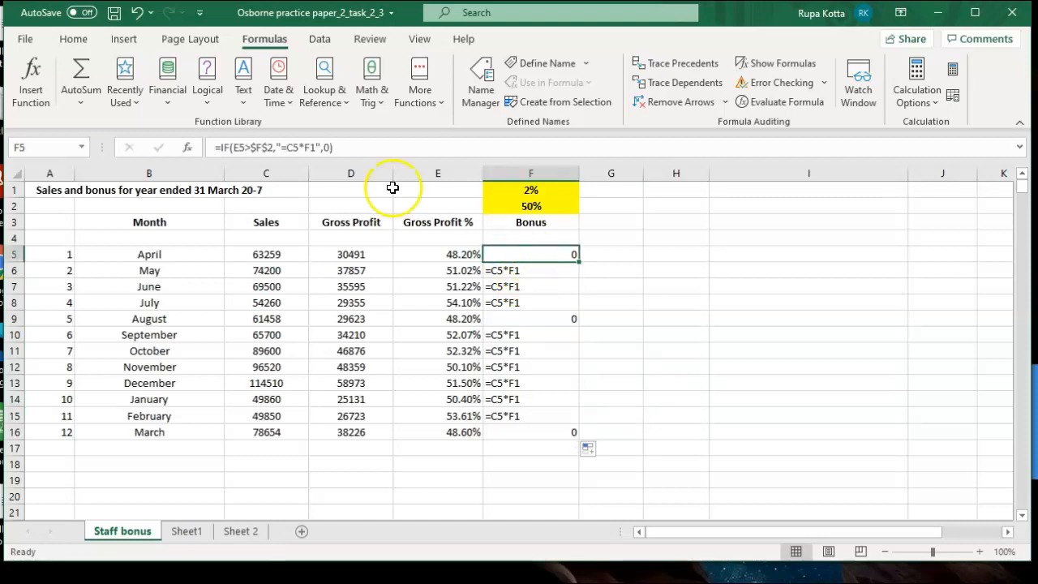
double_click(549, 256)
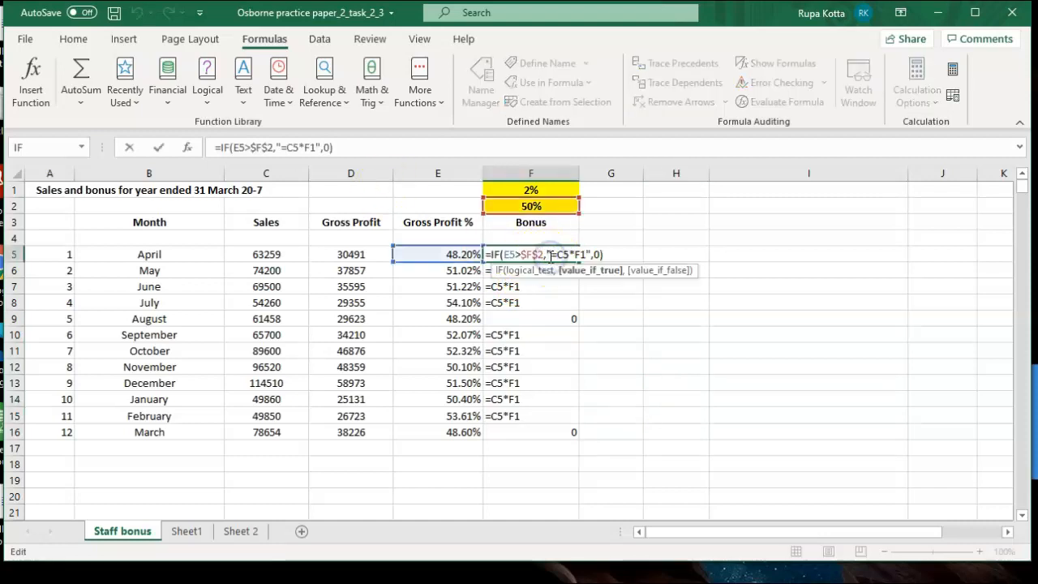
click(557, 257)
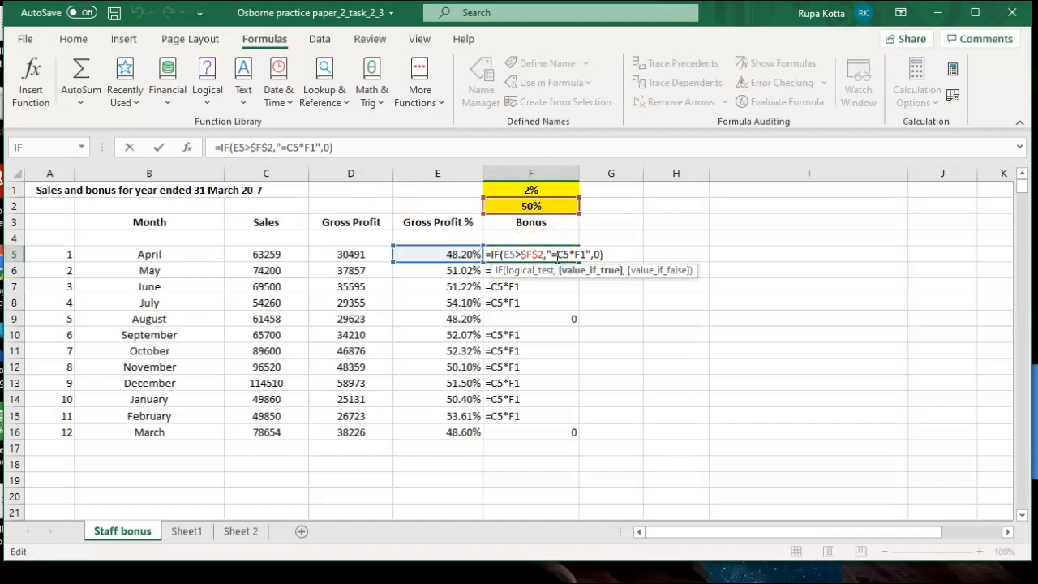
key(BackSpace)
key(Return)
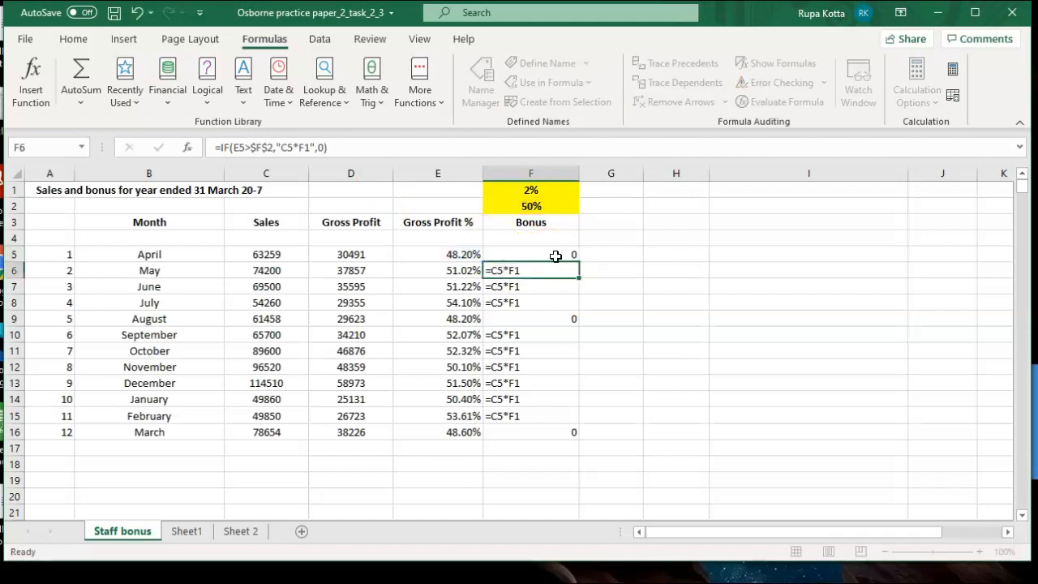
click(555, 256)
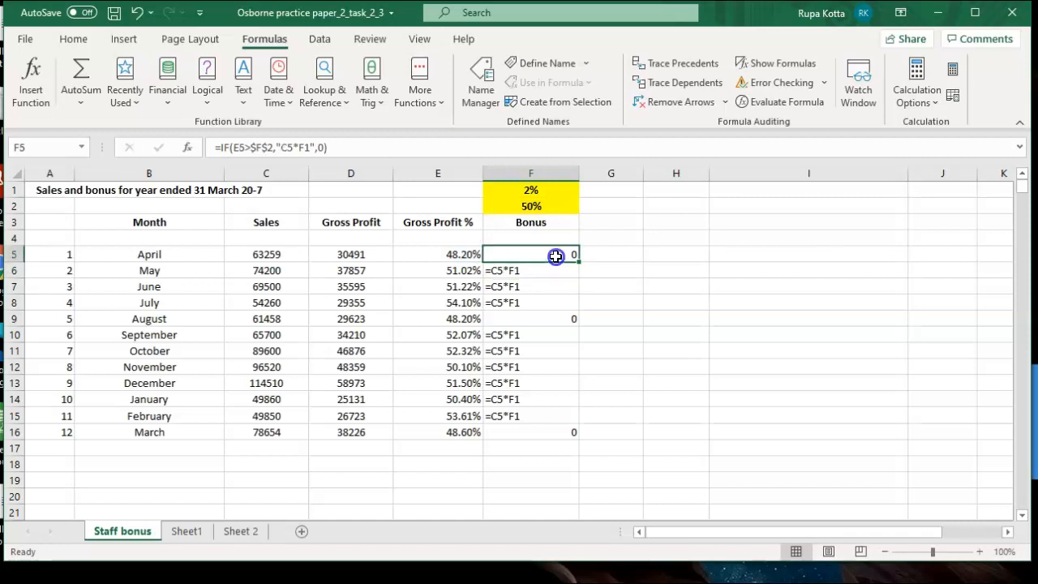
double_click(576, 260)
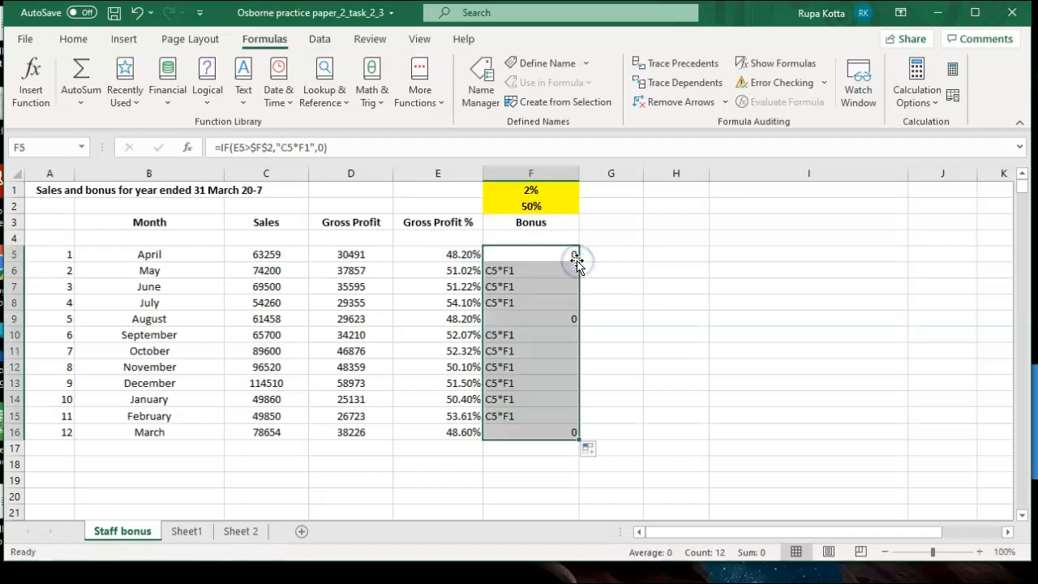
Step: Clear the bonus formulas from F5:F16
click(544, 254)
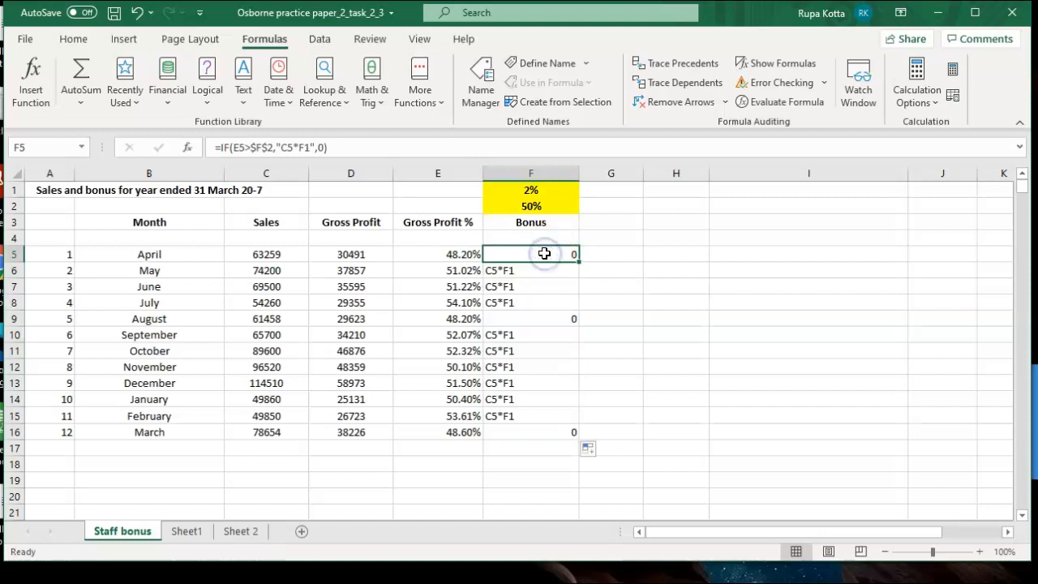
drag(548, 253, 540, 428)
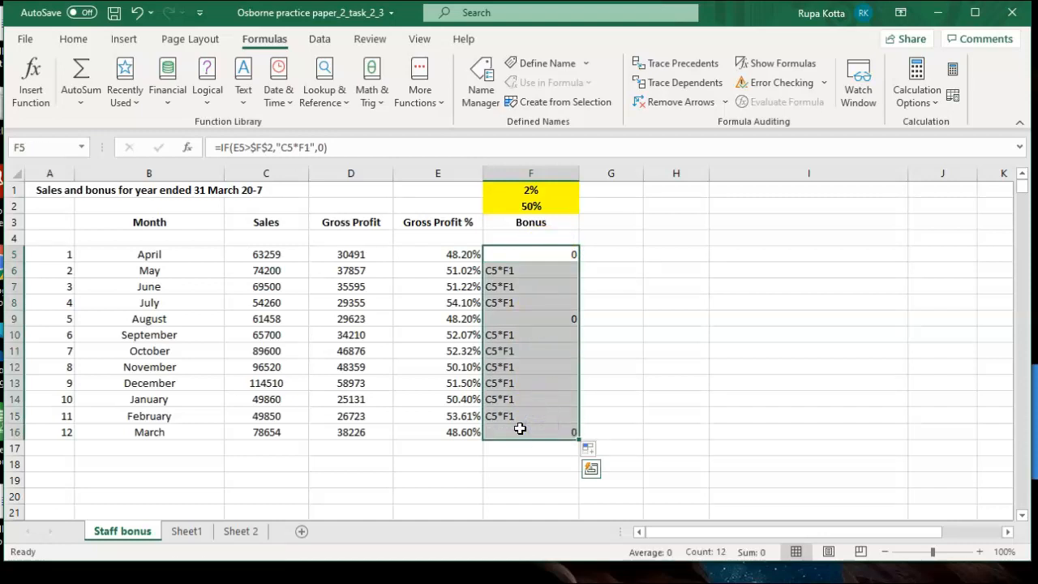
key(Delete)
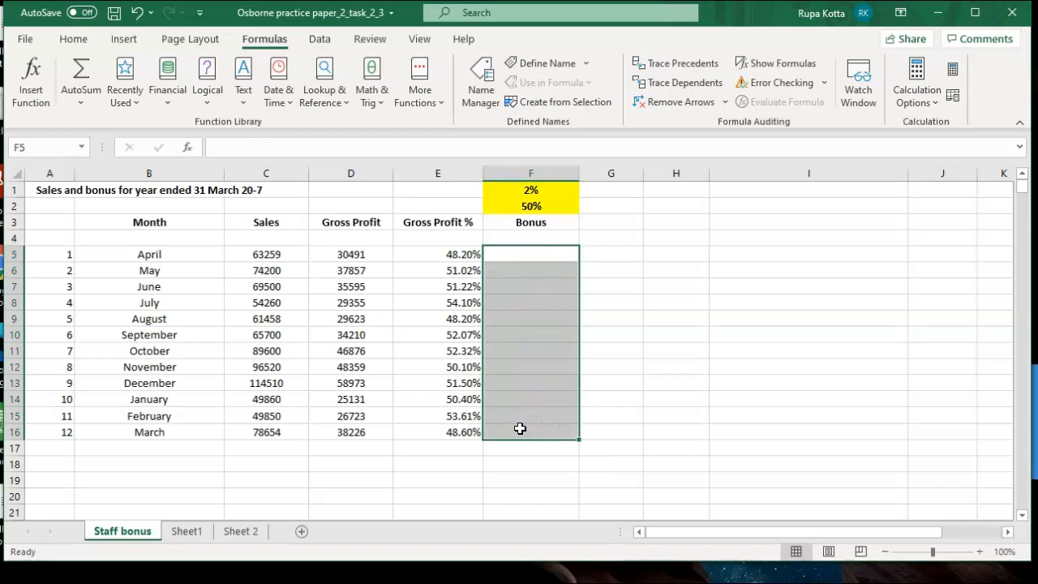
Step: Start an IF function in F5 with the logical test E5>$F$2, using an absolute reference for the margin threshold
click(546, 257)
text(=)
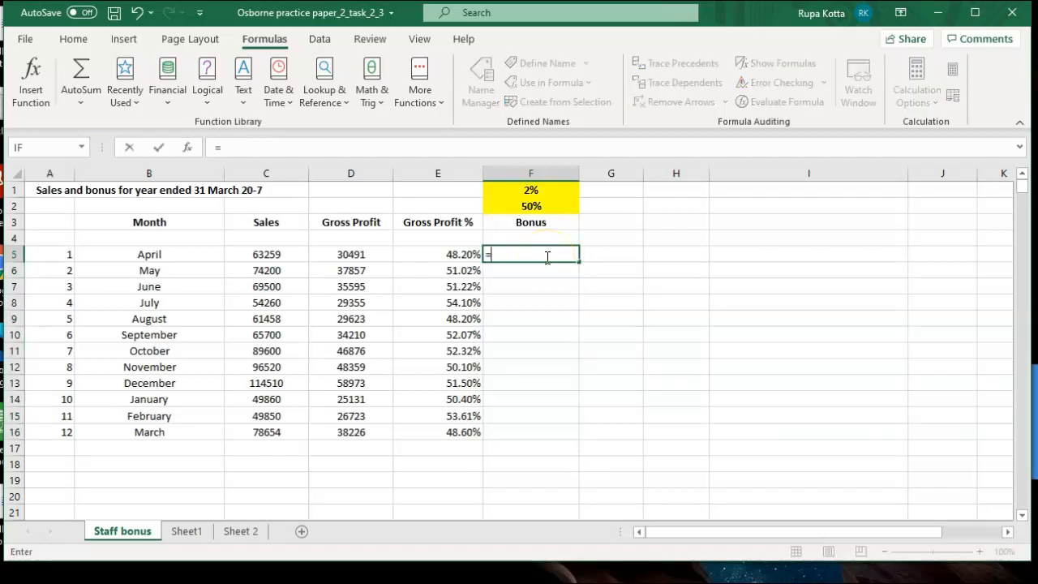
click(204, 99)
click(220, 169)
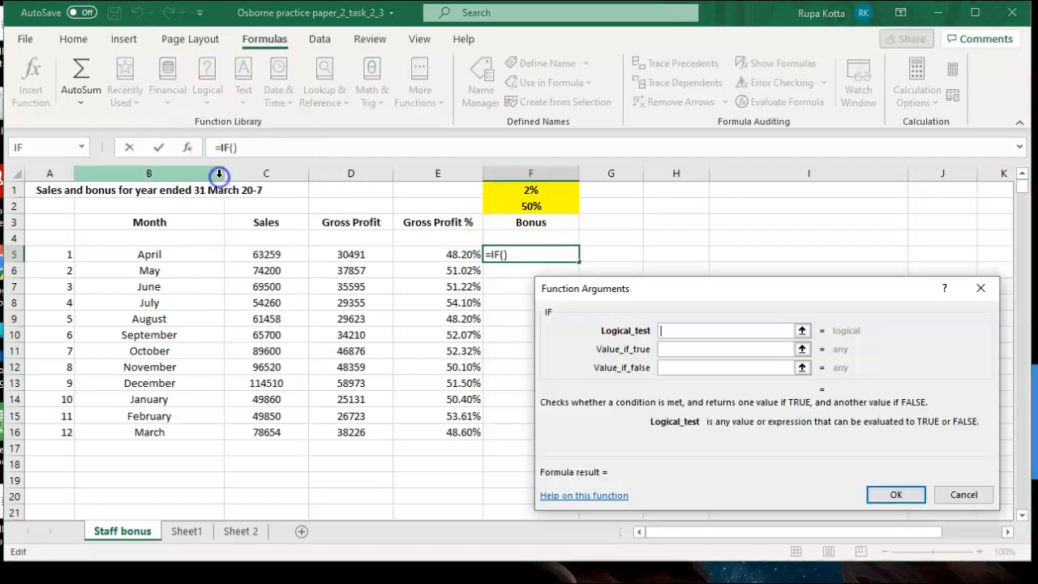
click(429, 259)
text(>)
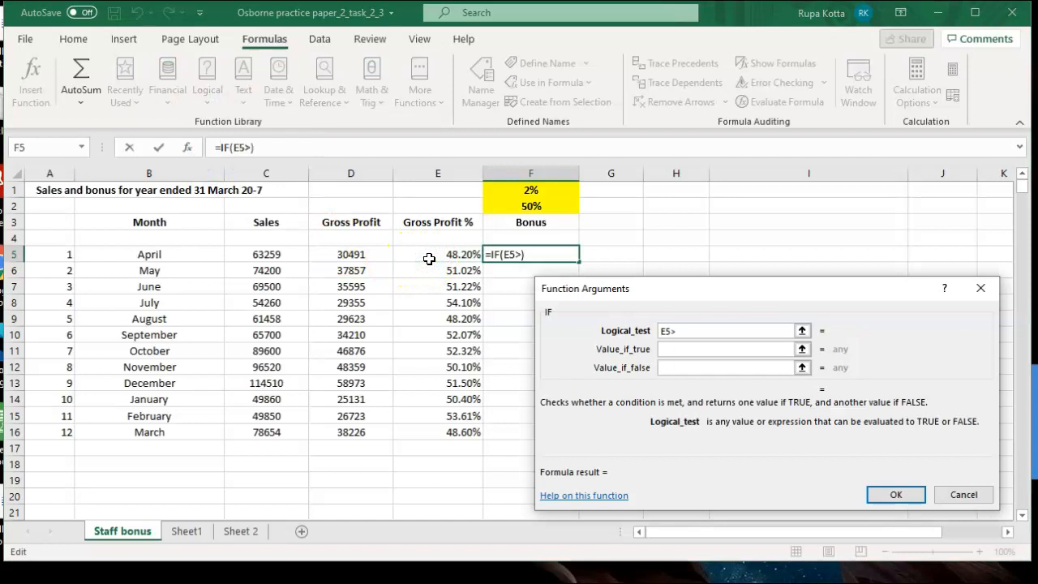
click(515, 210)
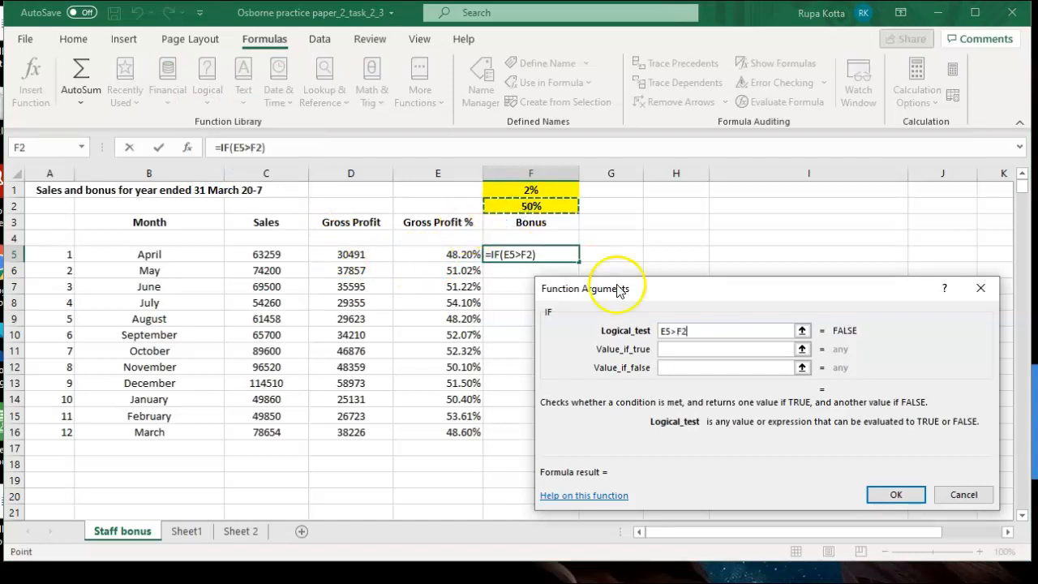
click(676, 331)
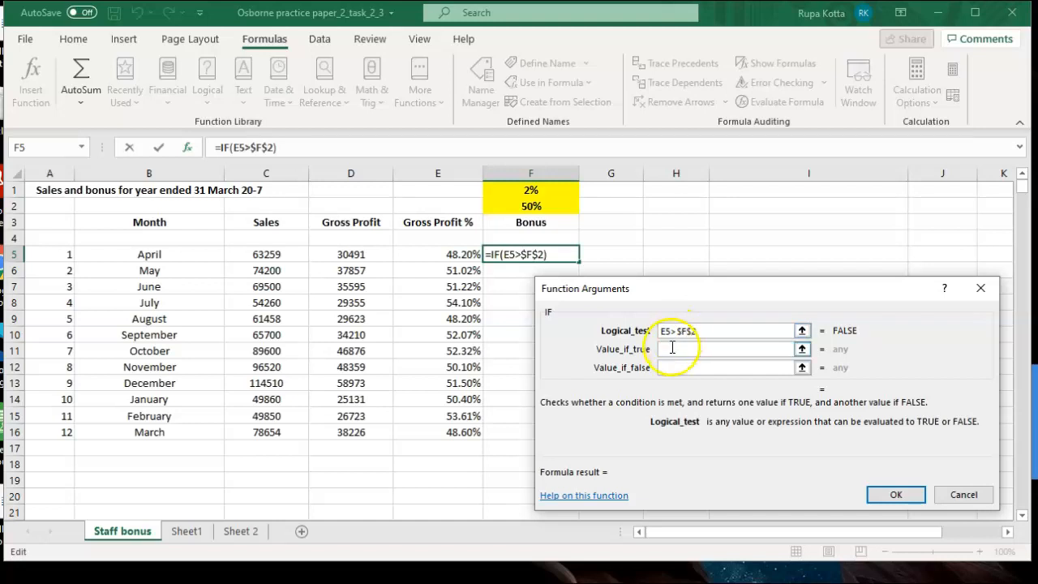
Step: Set the IF function's value if true to =C5*$F$1 and its value if false to 0
click(670, 349)
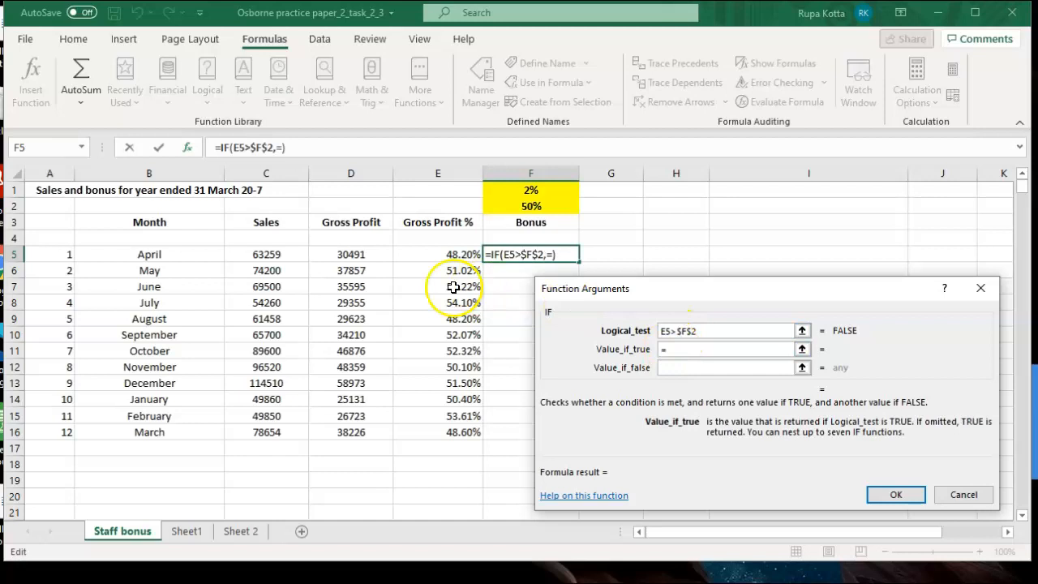
click(251, 258)
text(*)
click(499, 191)
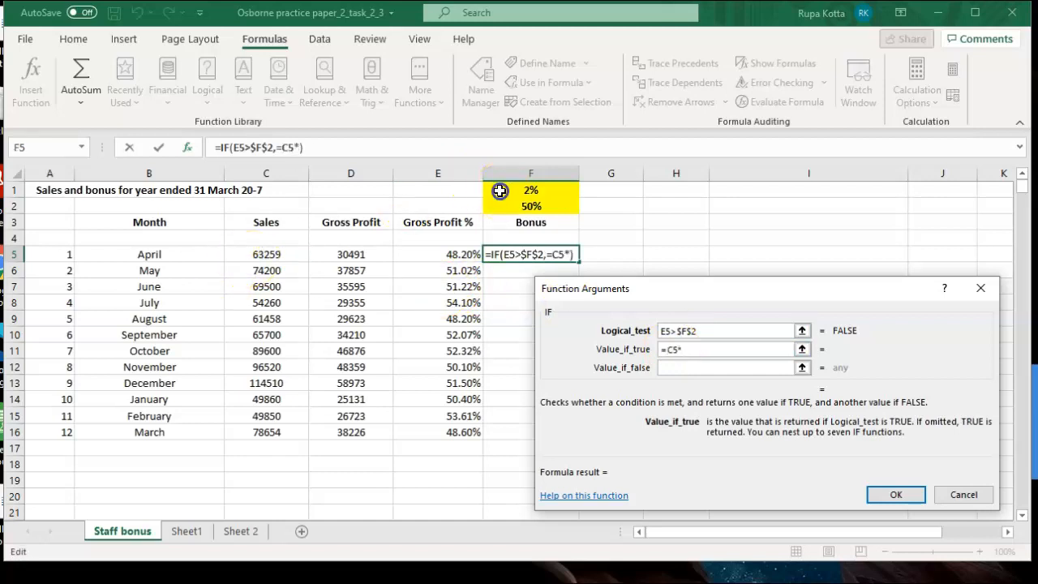
click(679, 349)
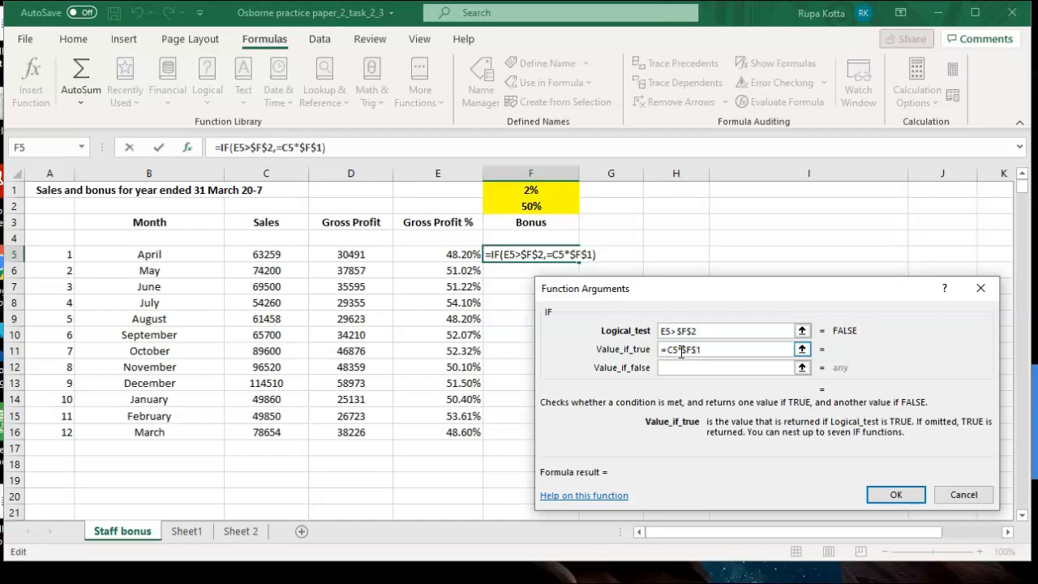
click(677, 366)
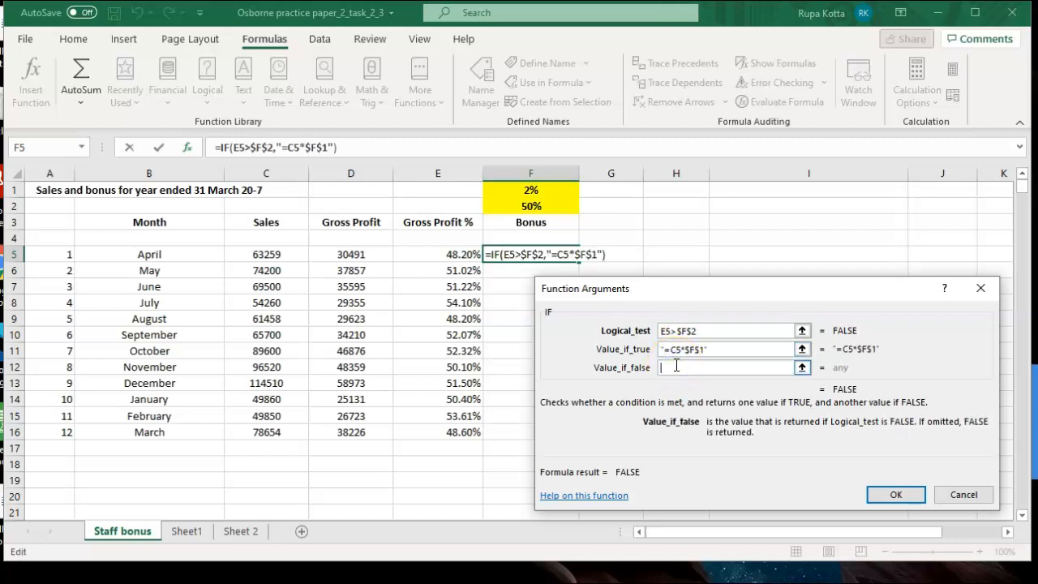
text(0)
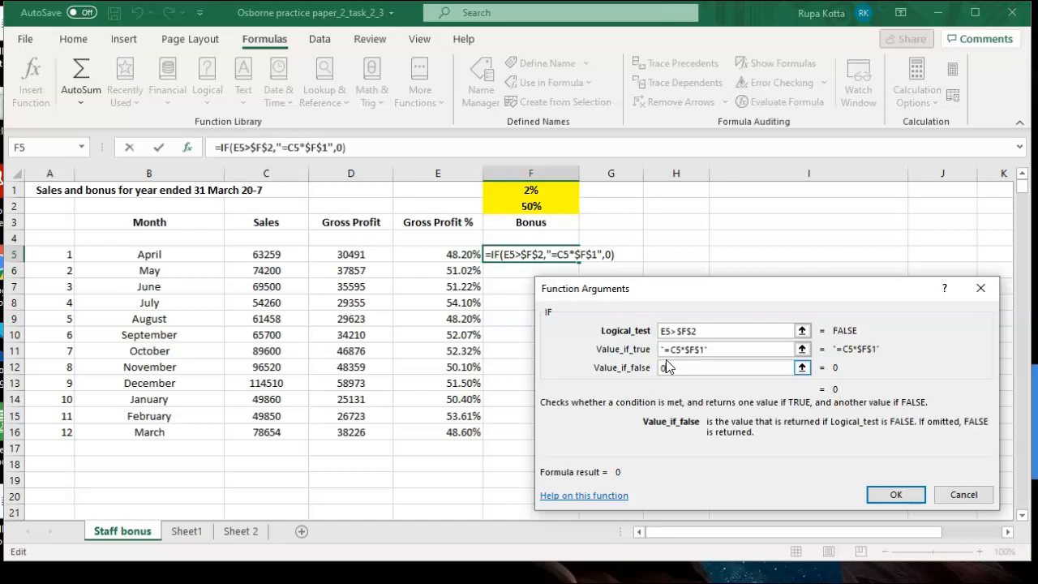
Step: Remove the quotation marks and equals sign from the value if true so it reads C5*$F$1
click(664, 349)
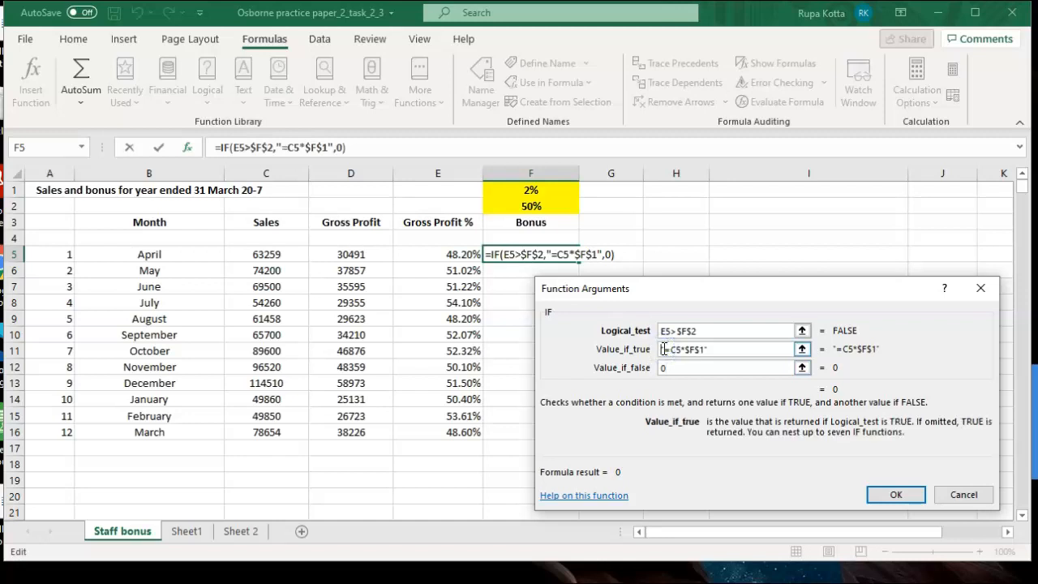
key(BackSpace)
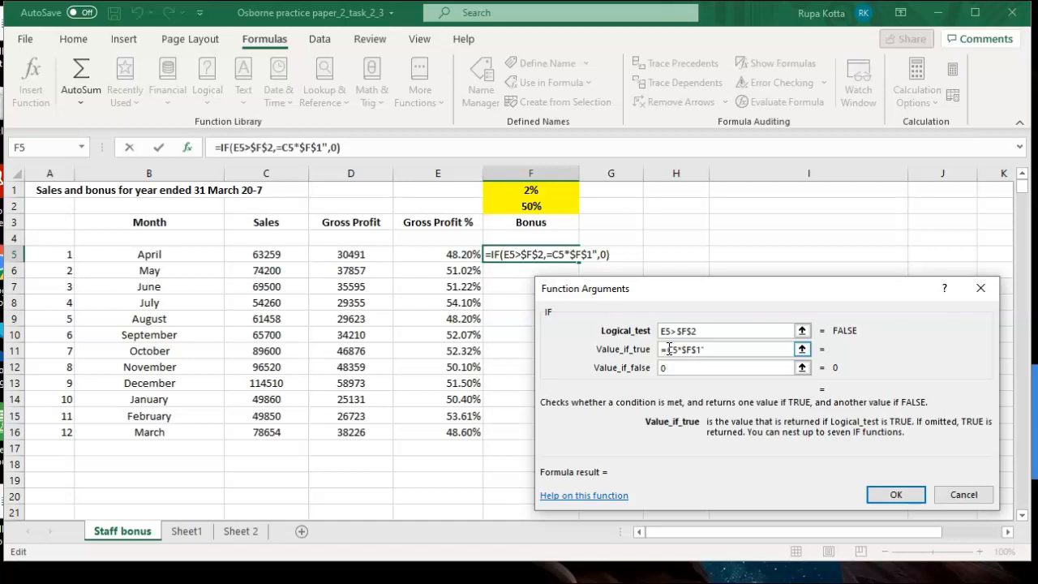
click(668, 349)
key(BackSpace)
click(707, 350)
key(BackSpace)
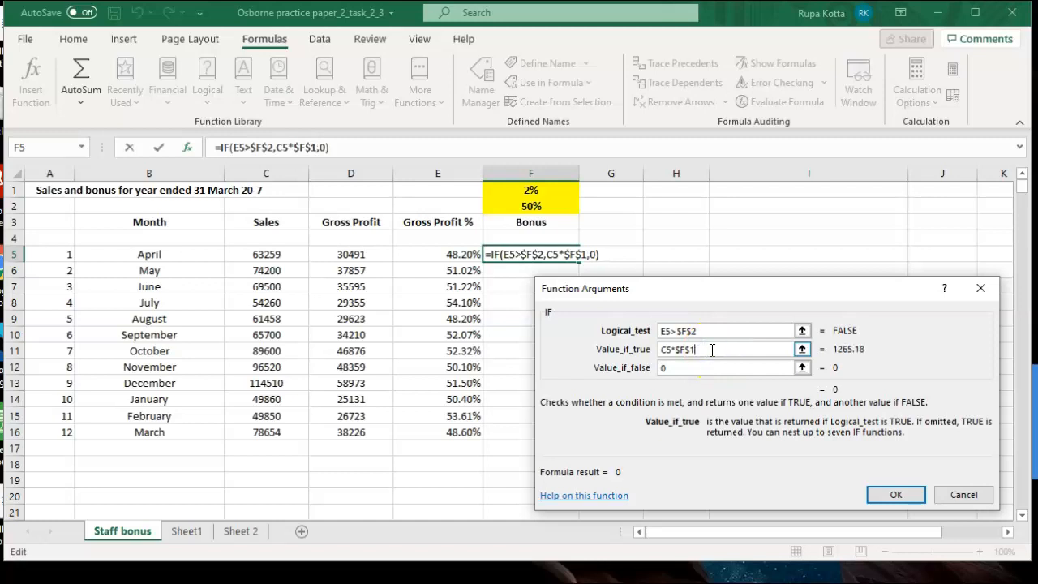
Step: Confirm the IF function and fill the bonus formula from F5 down to F16
key(Tab)
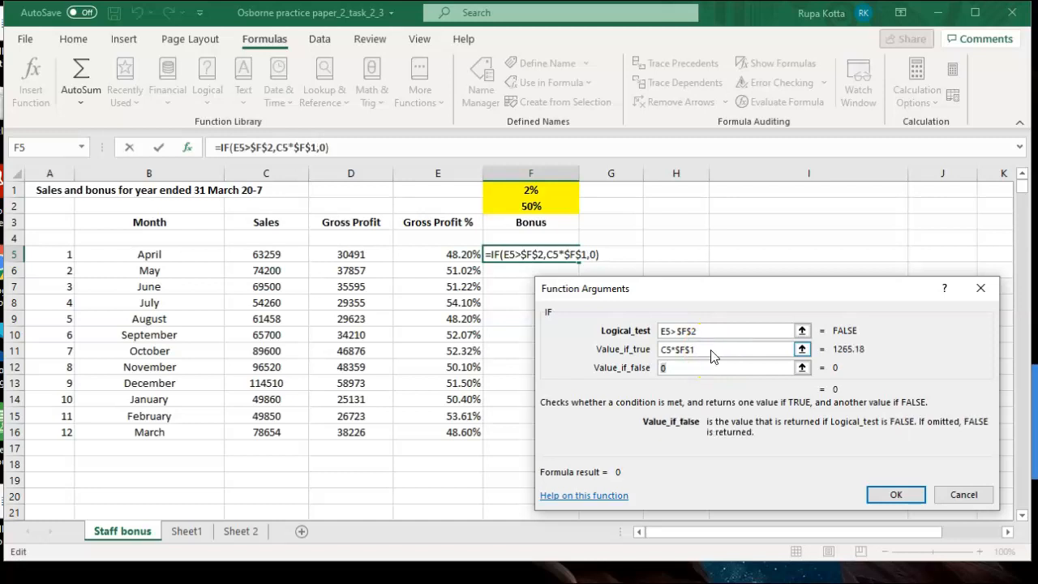
click(885, 493)
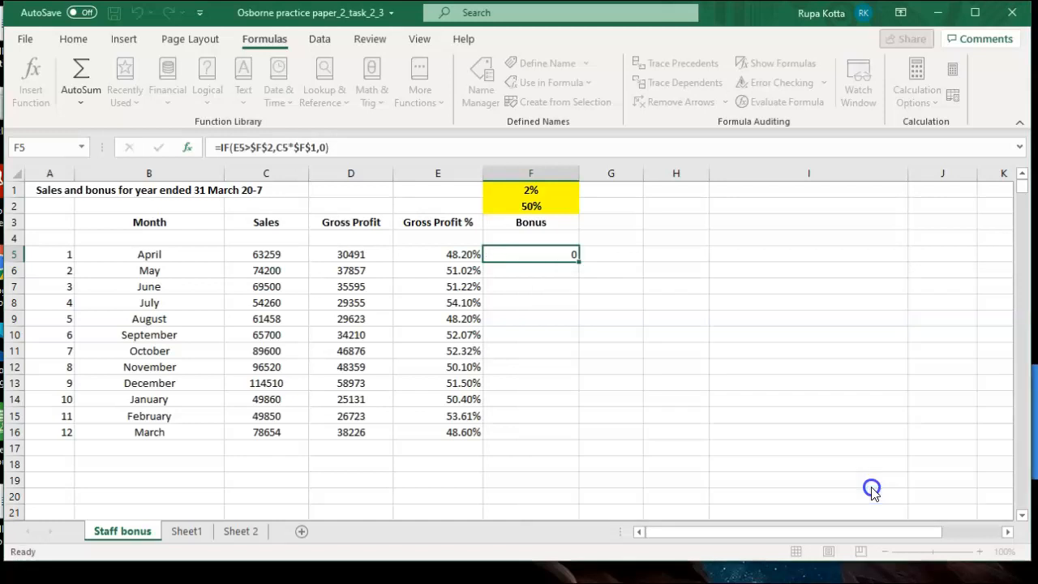
double_click(579, 261)
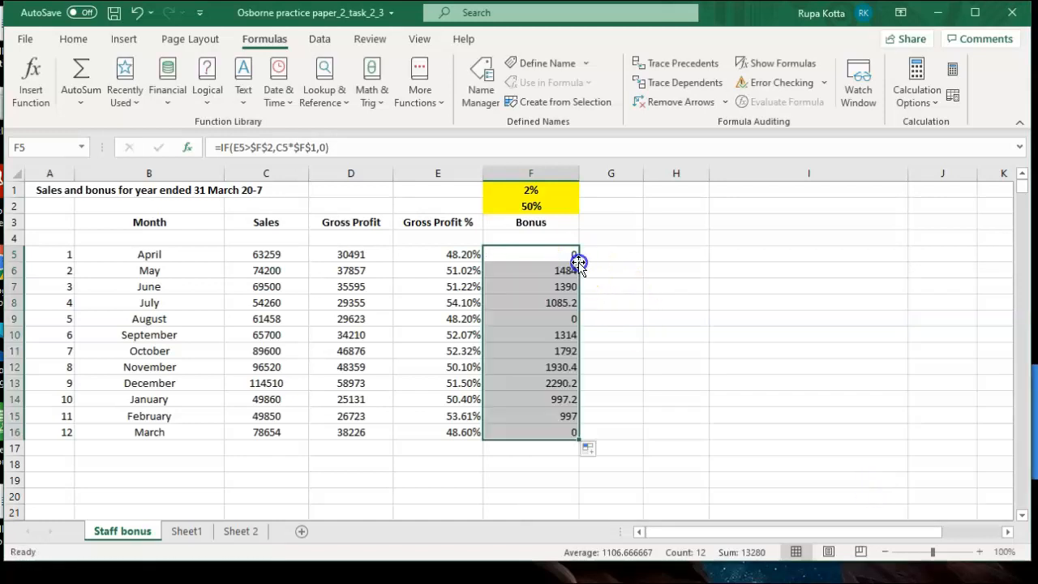
click(685, 349)
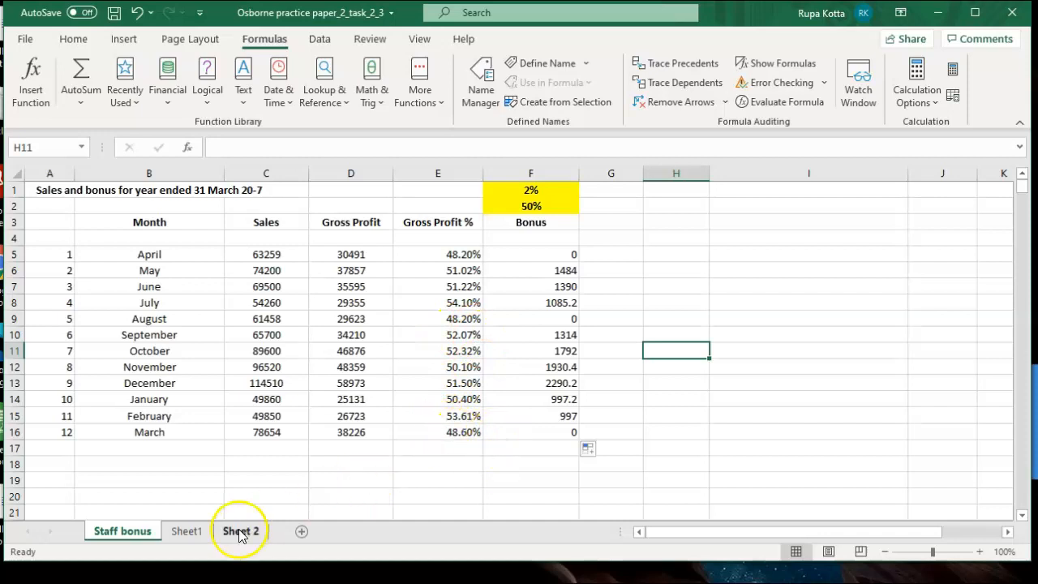
Step: Check the task instructions on Sheet1 and format C5:F16 in Staff bonus as Currency with the £ symbol and two decimal places
click(197, 533)
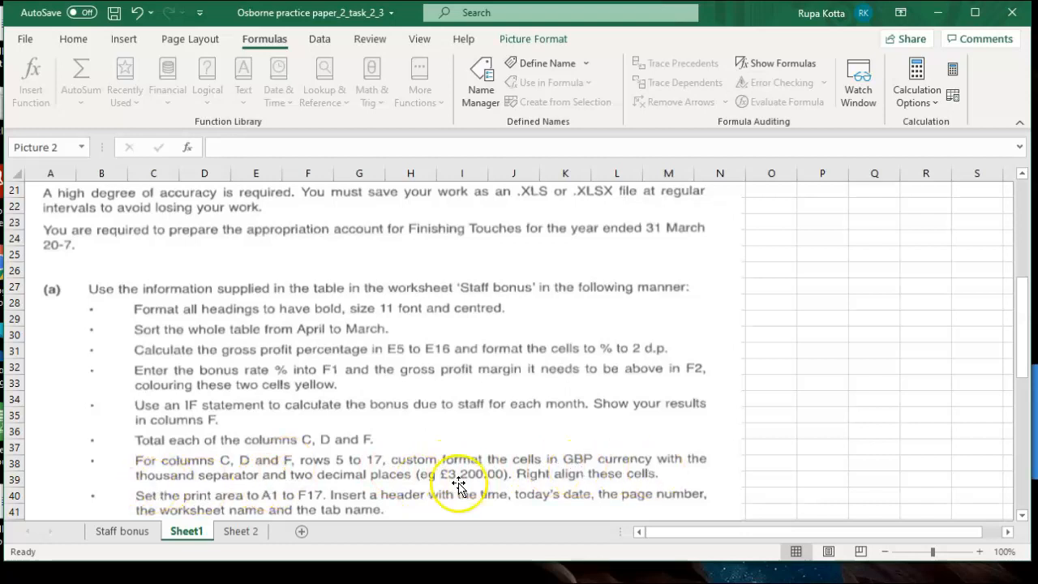
click(124, 535)
drag(242, 259, 526, 428)
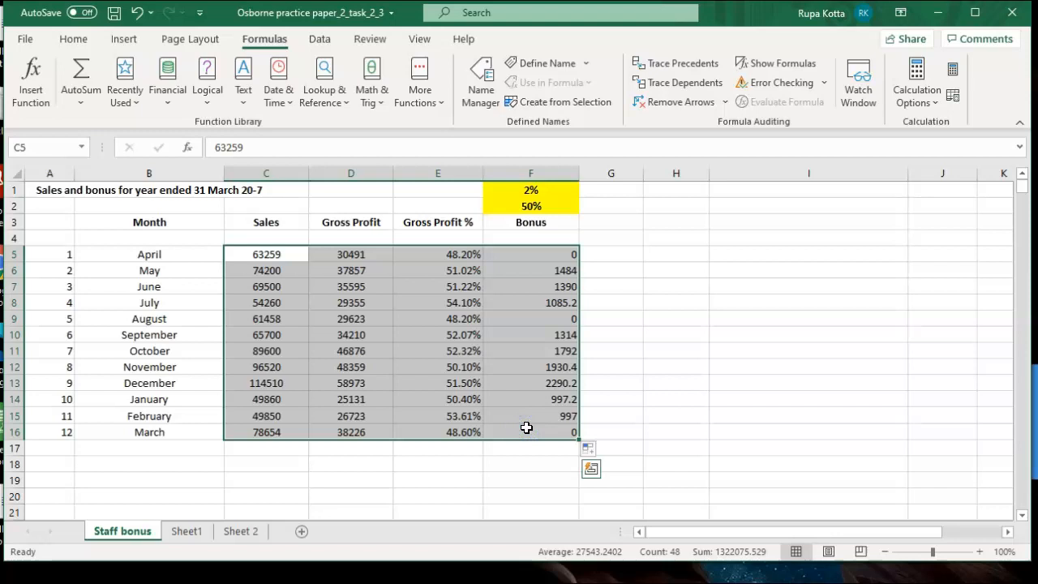
right_click(535, 420)
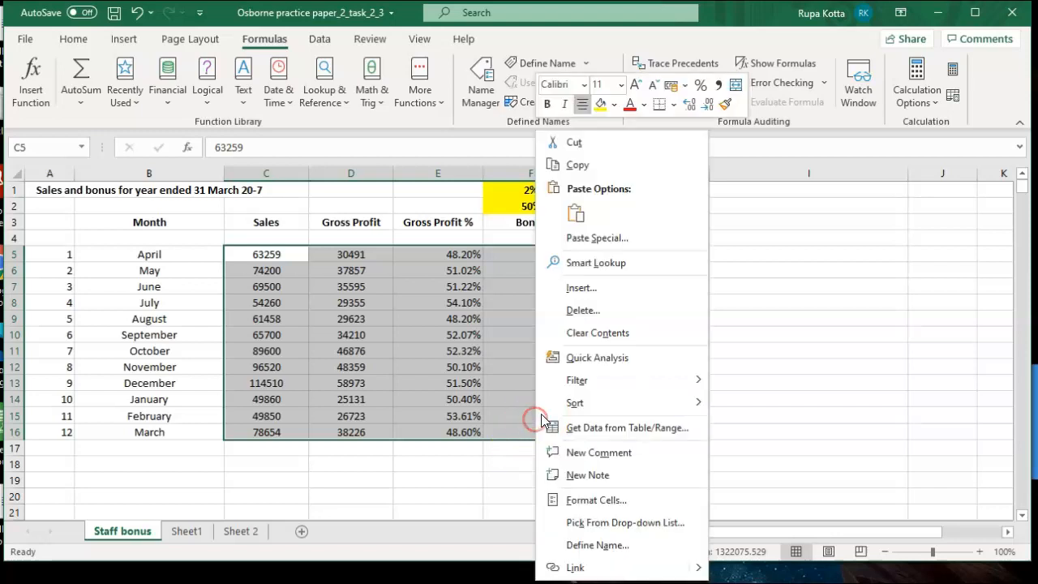
click(584, 498)
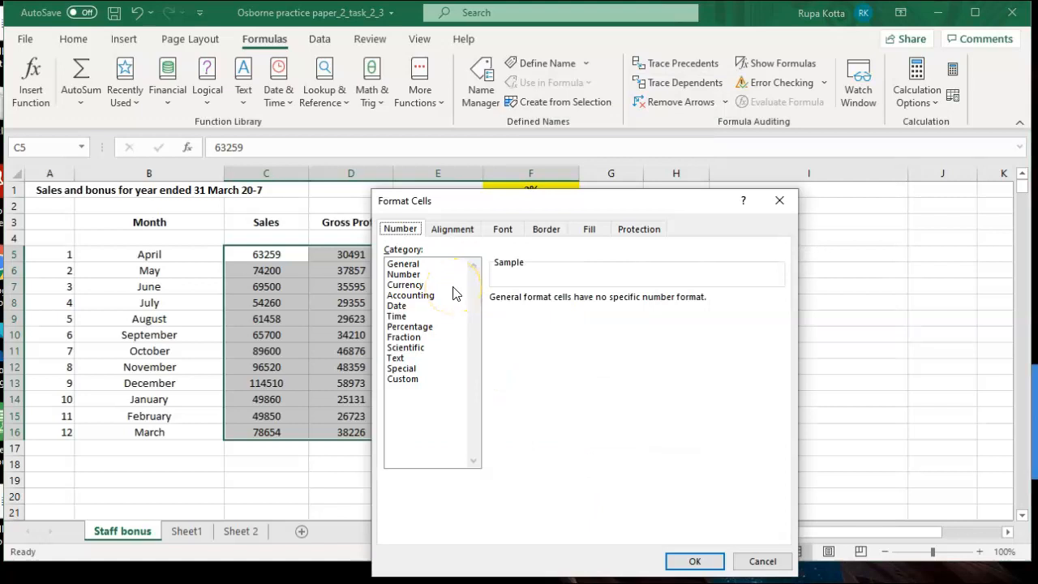
click(428, 284)
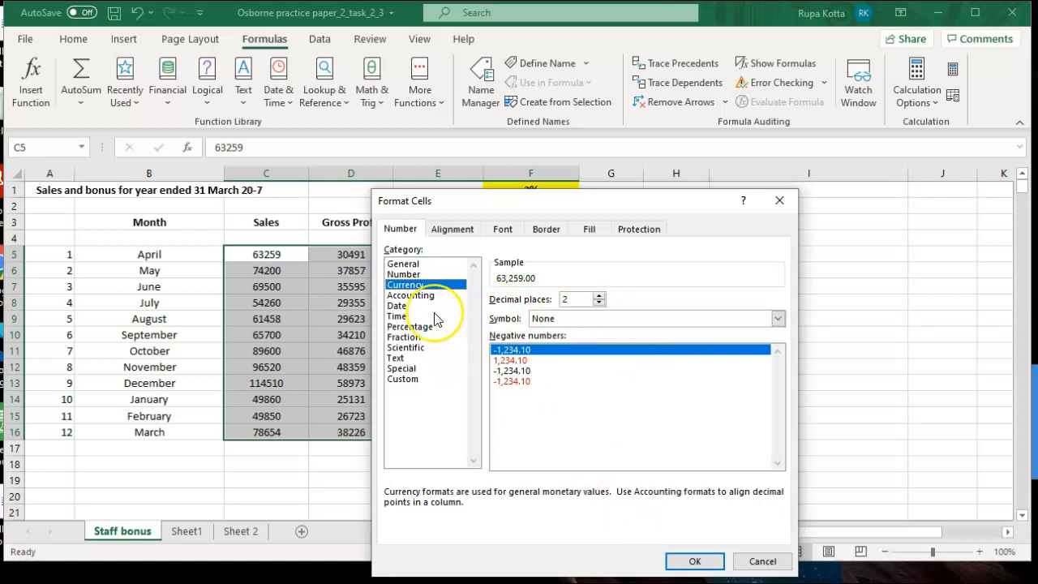
click(512, 420)
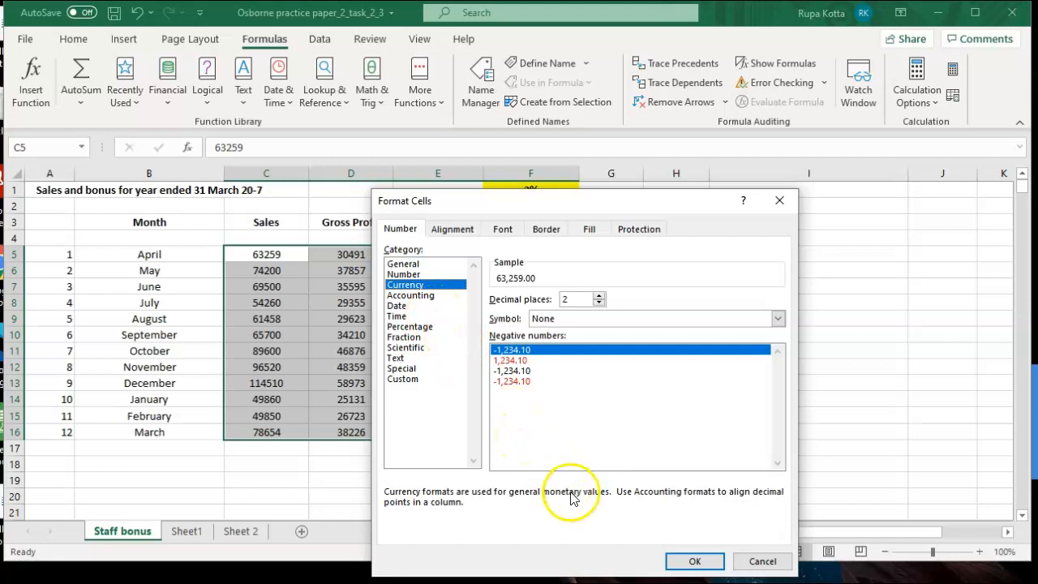
click(406, 274)
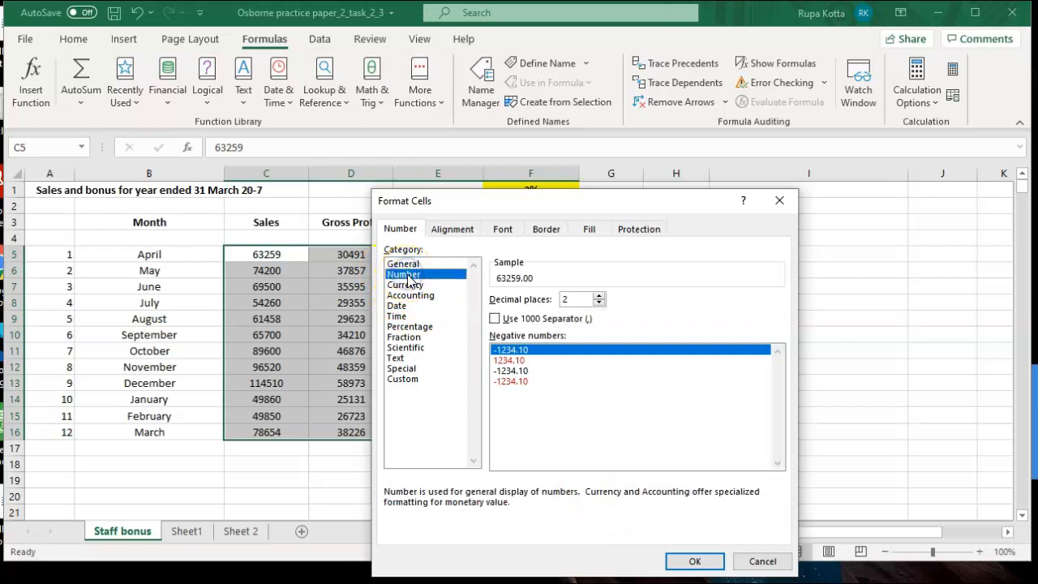
click(410, 295)
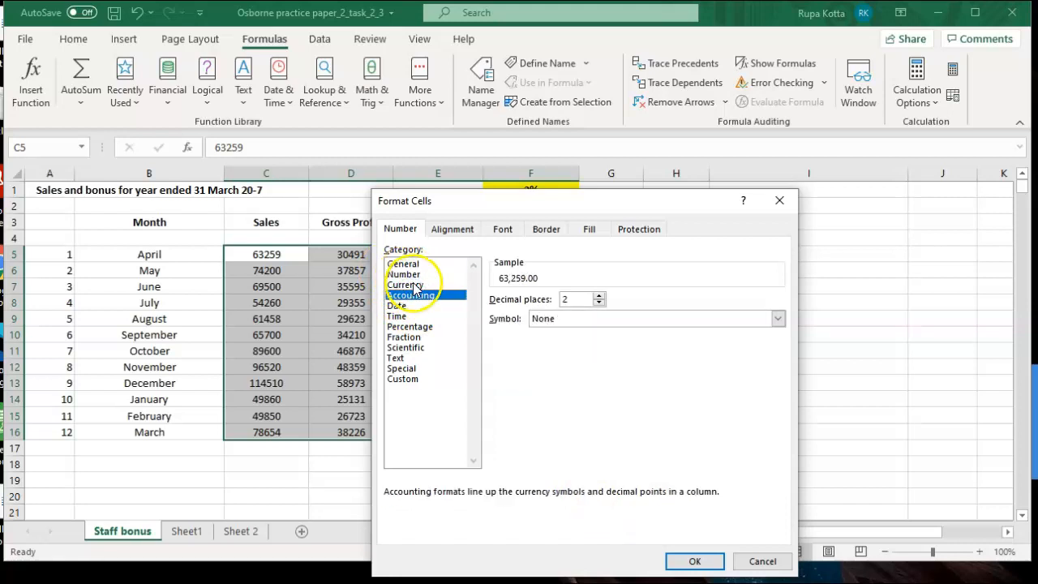
click(412, 284)
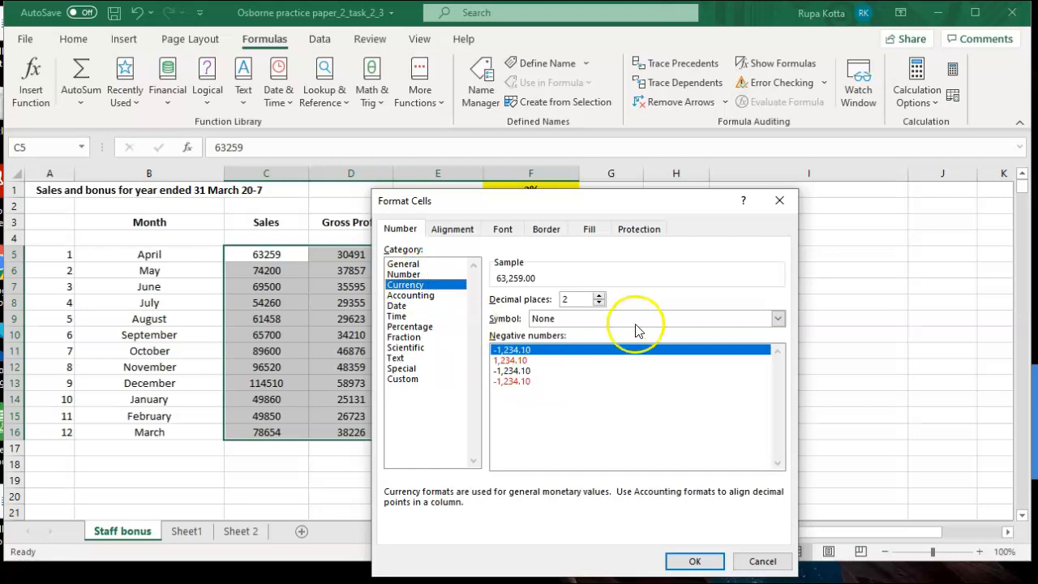
click(779, 321)
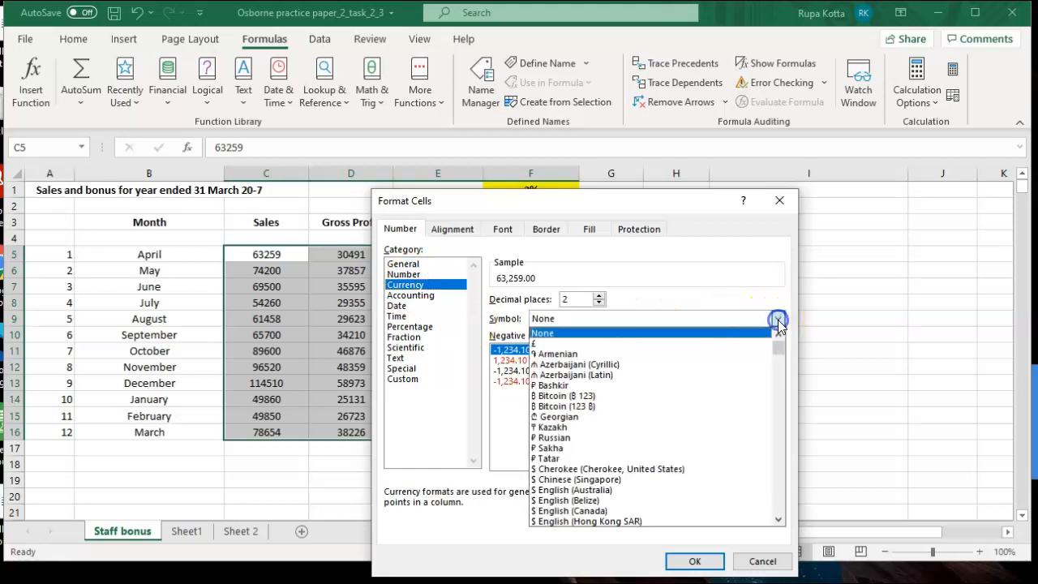
click(649, 347)
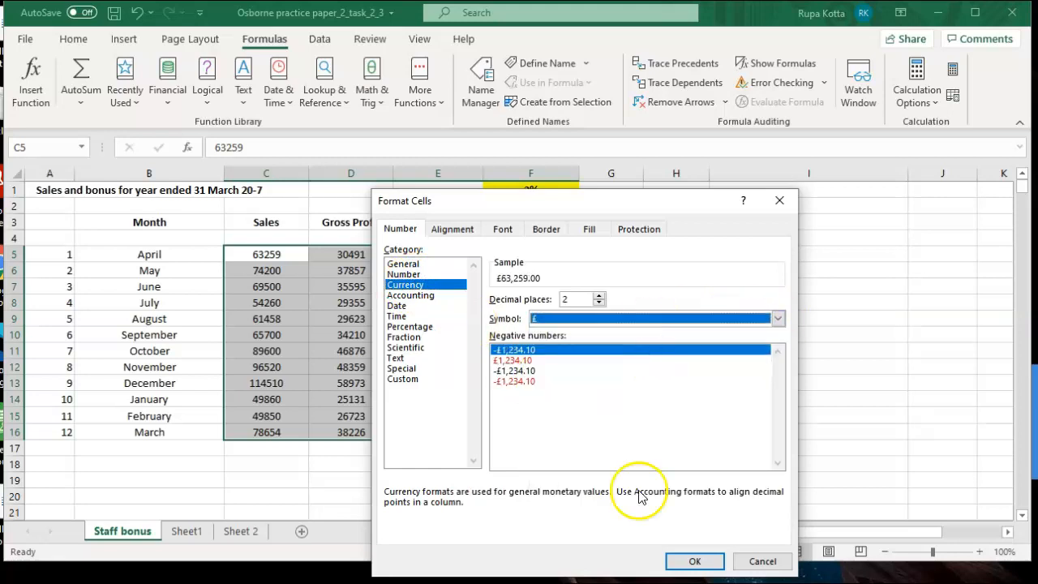
click(689, 561)
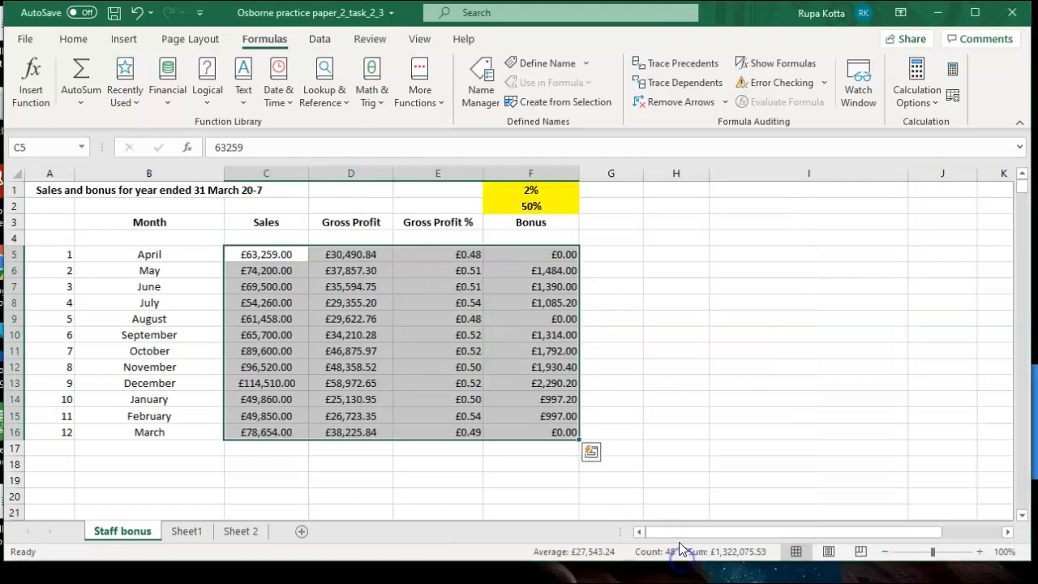
click(703, 380)
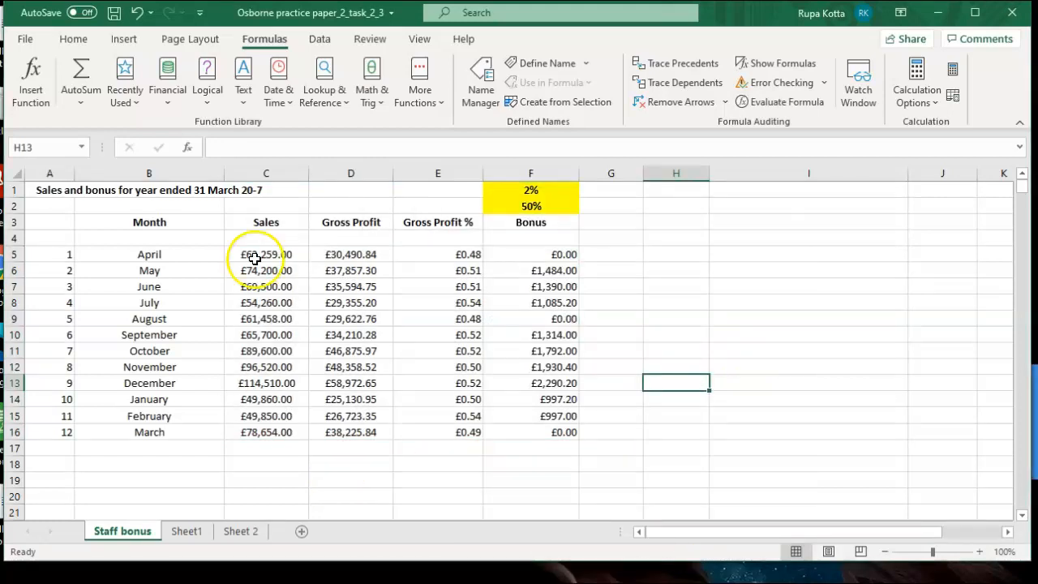
Step: Total the Sales column in C17 with AutoSum and copy the total across to F17
drag(266, 258, 266, 449)
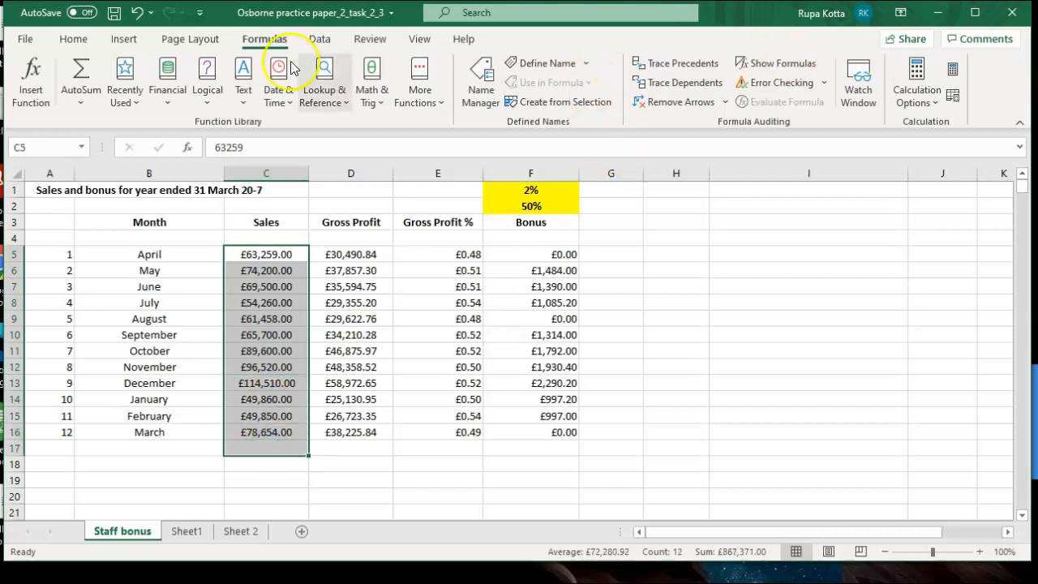
click(79, 68)
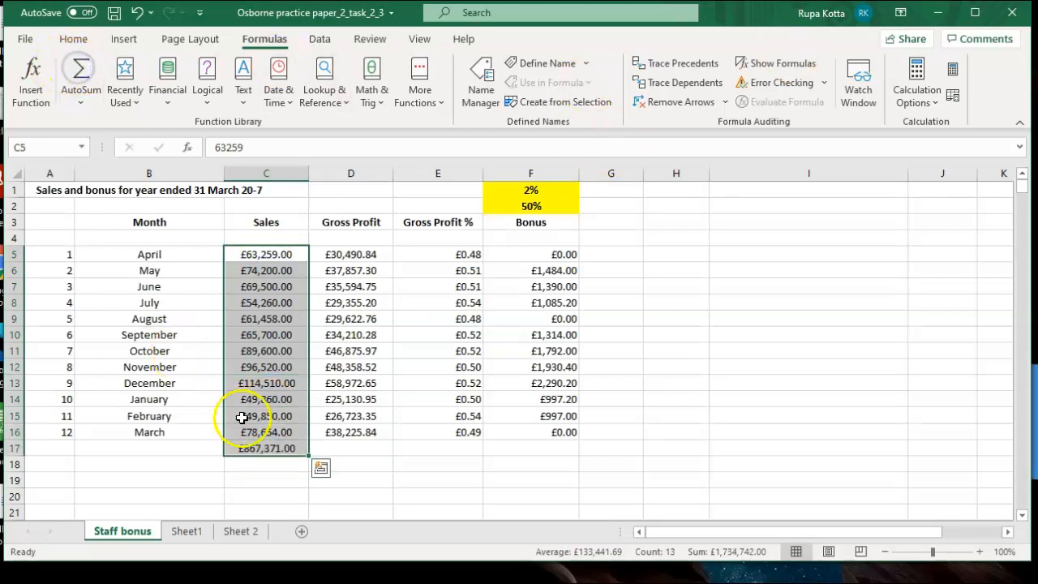
click(285, 451)
drag(308, 455, 549, 449)
click(747, 381)
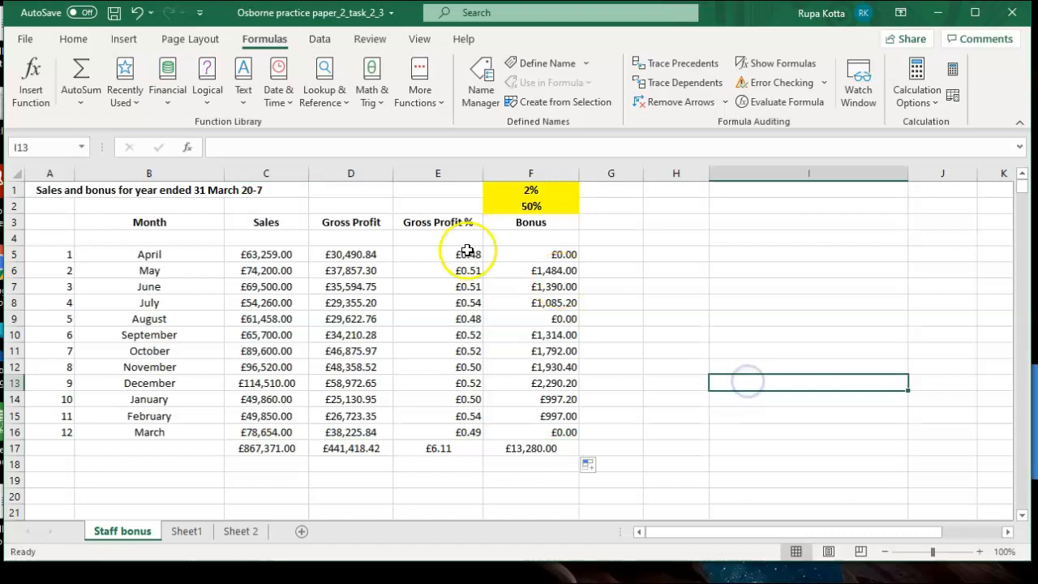
Step: Format the Gross Profit % values in E5:E16 as Percentage with two decimal places
drag(452, 258, 457, 436)
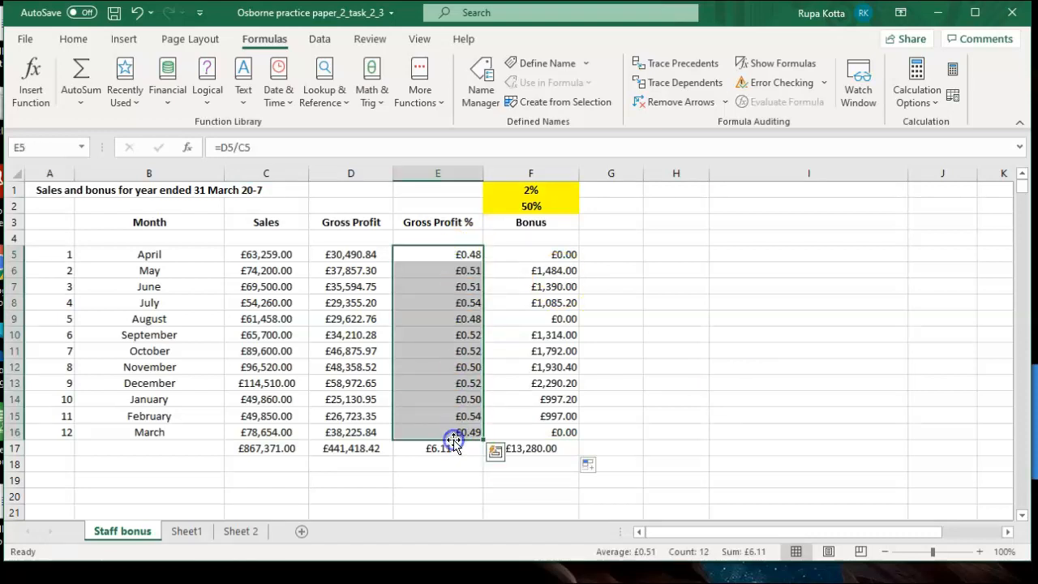
right_click(452, 381)
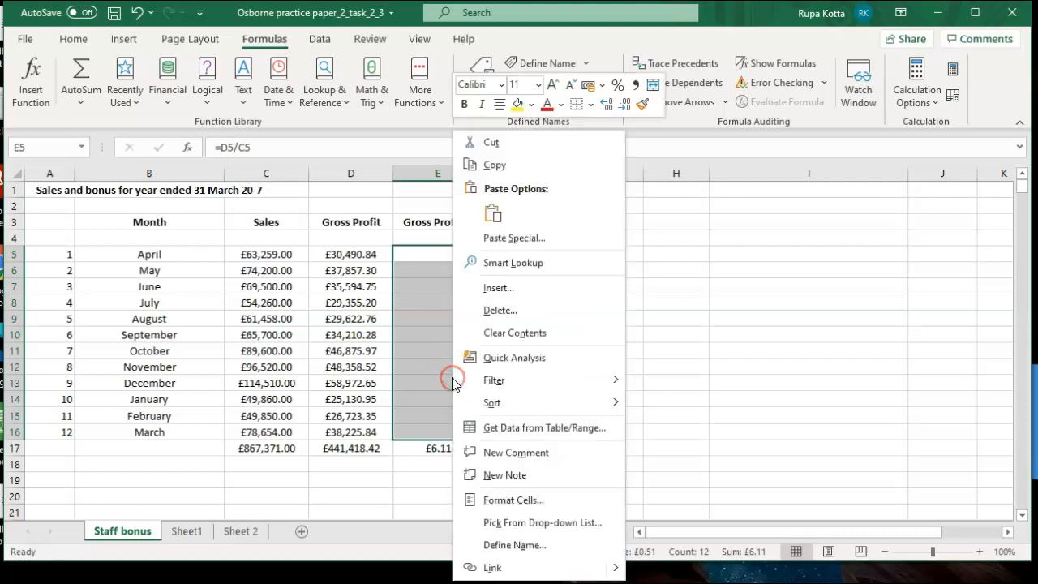
click(497, 500)
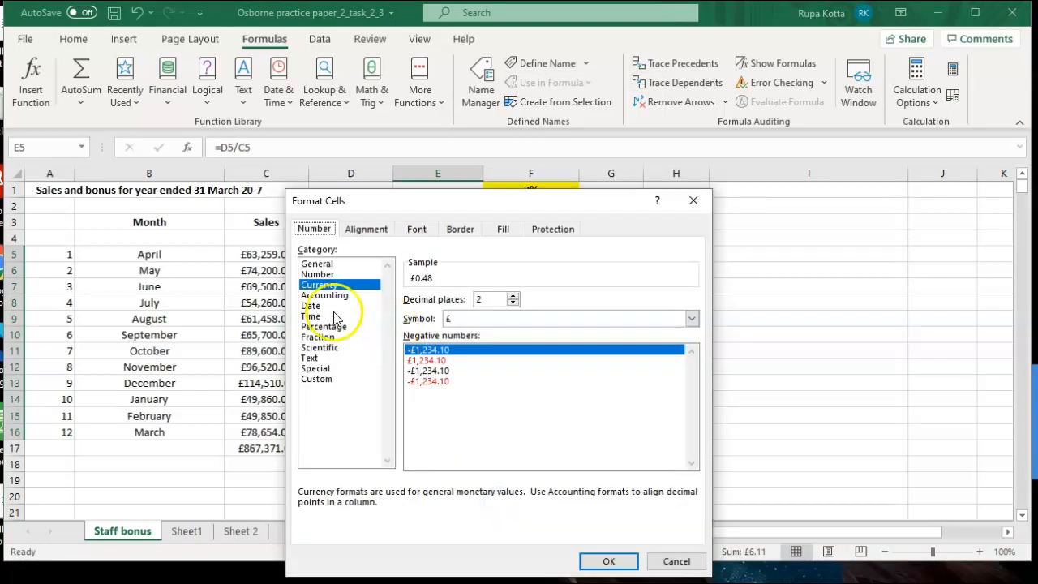
click(330, 328)
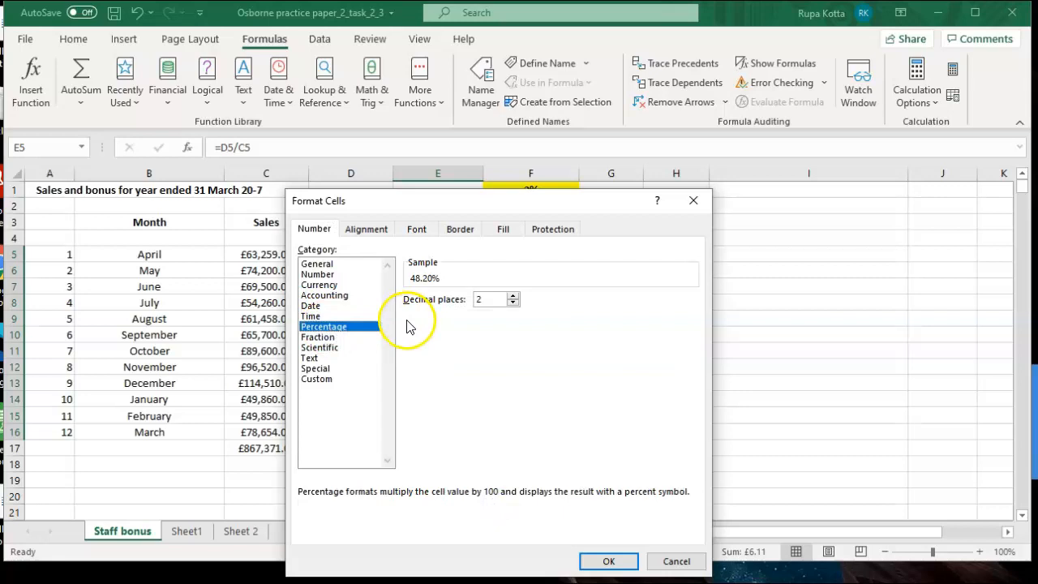
click(600, 560)
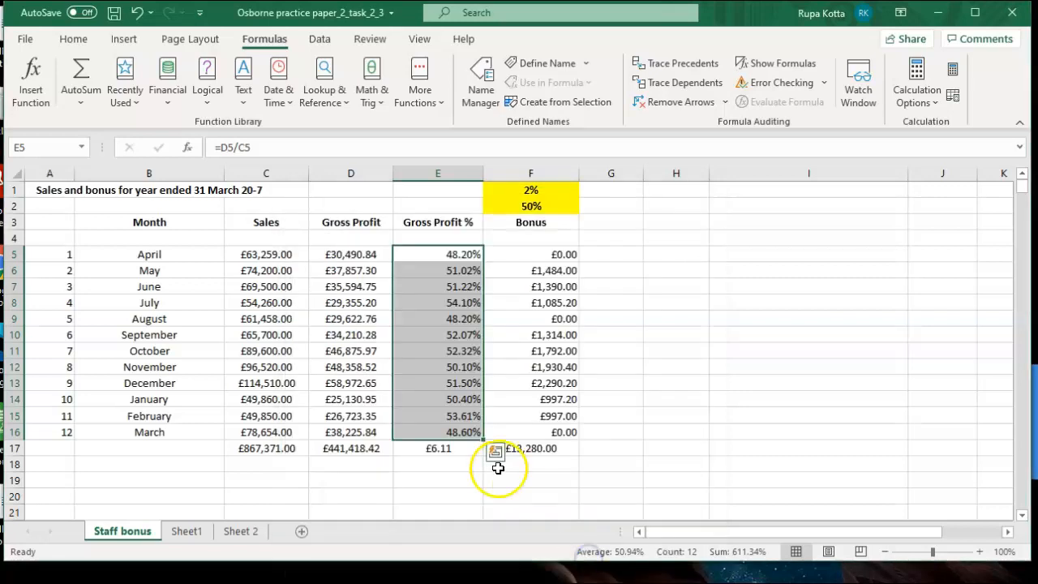
Step: Clear the total in E17 beneath the Gross Profit % column
click(458, 452)
key(Delete)
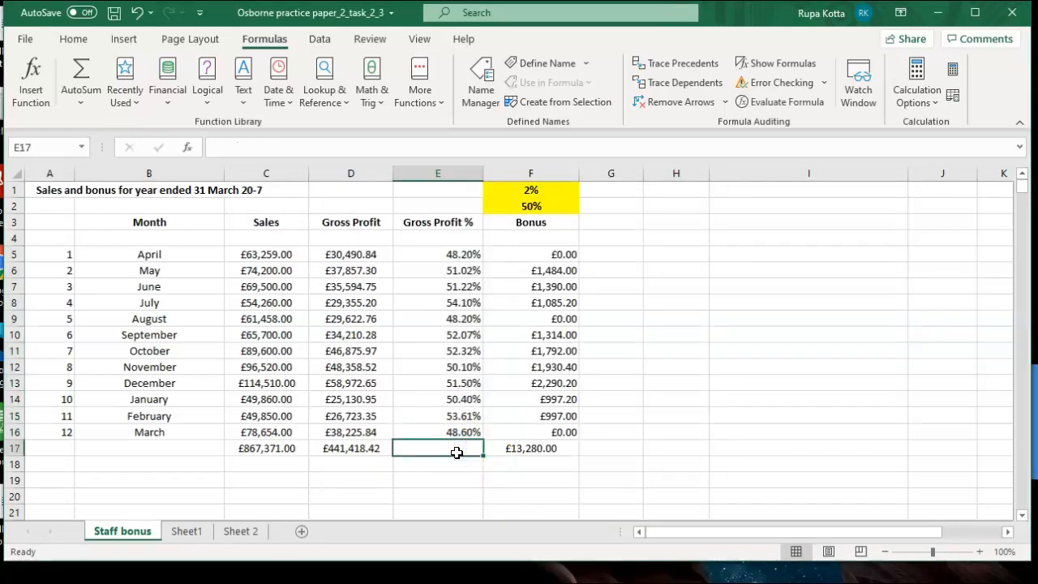
click(721, 432)
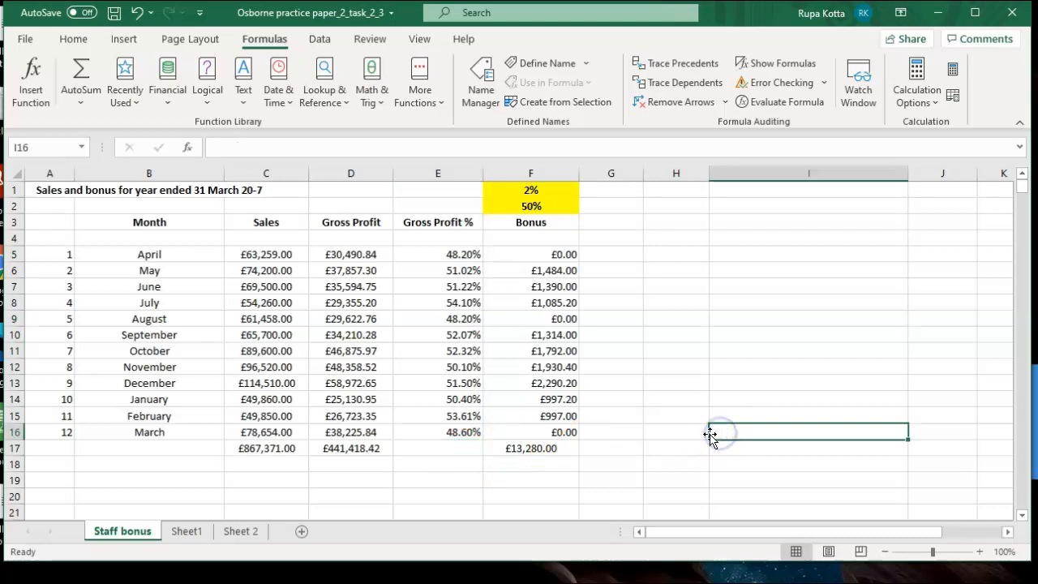
Step: Check the task instructions on Sheet1 and right-align C5:D17 in Staff bonus
click(188, 534)
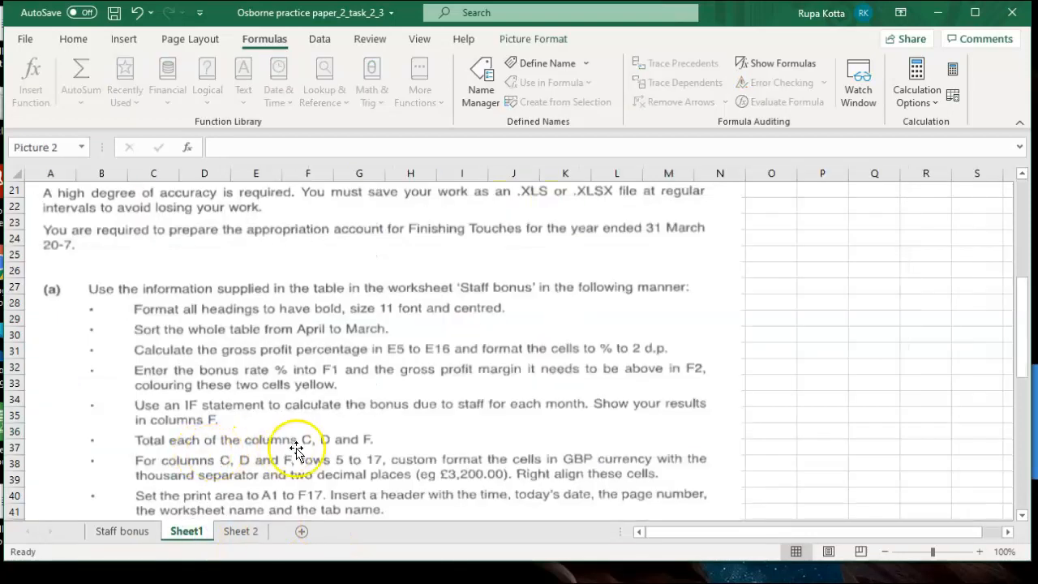
click(119, 532)
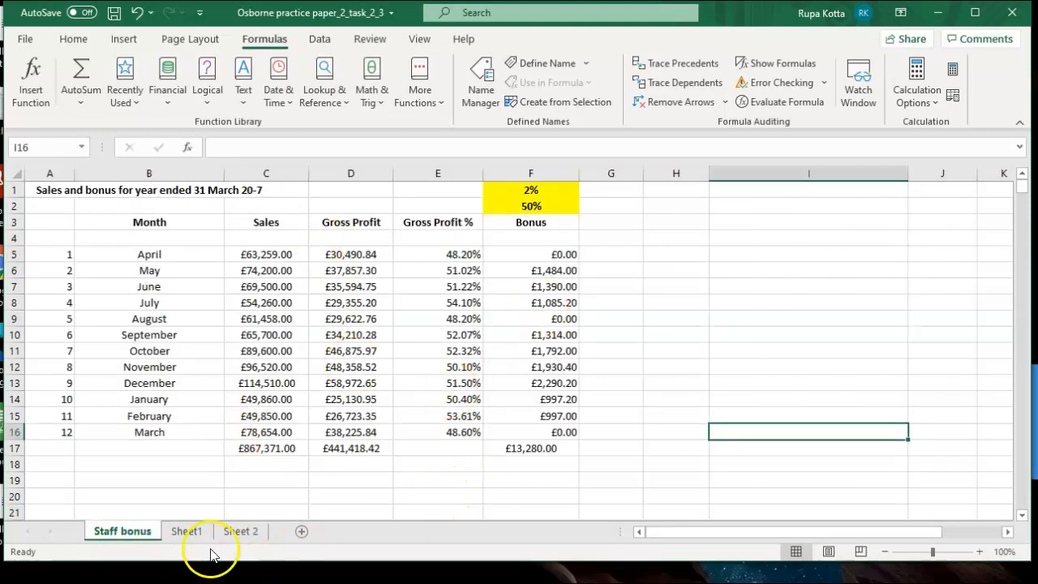
click(254, 258)
drag(253, 258, 354, 449)
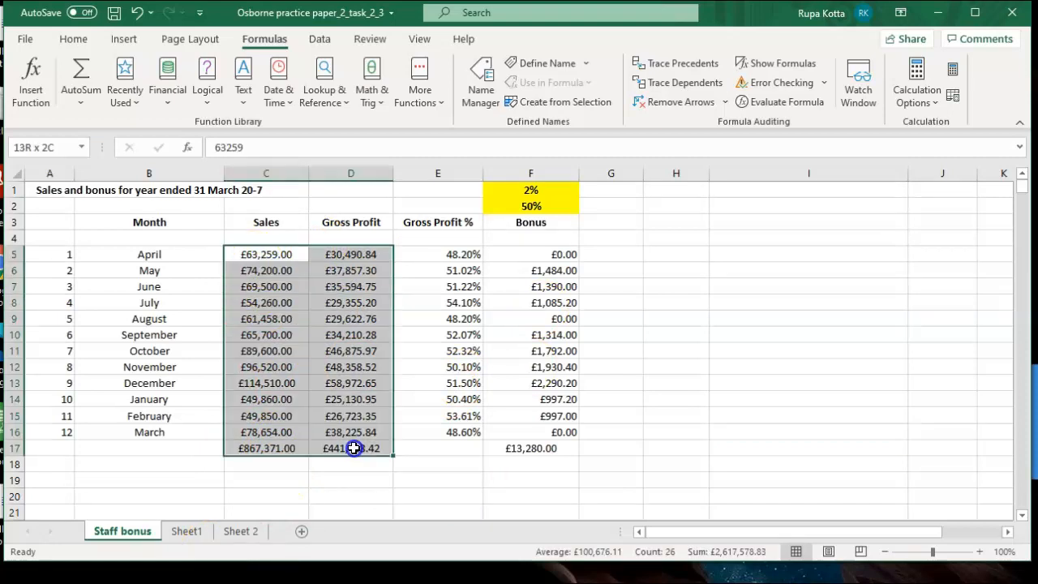
click(73, 39)
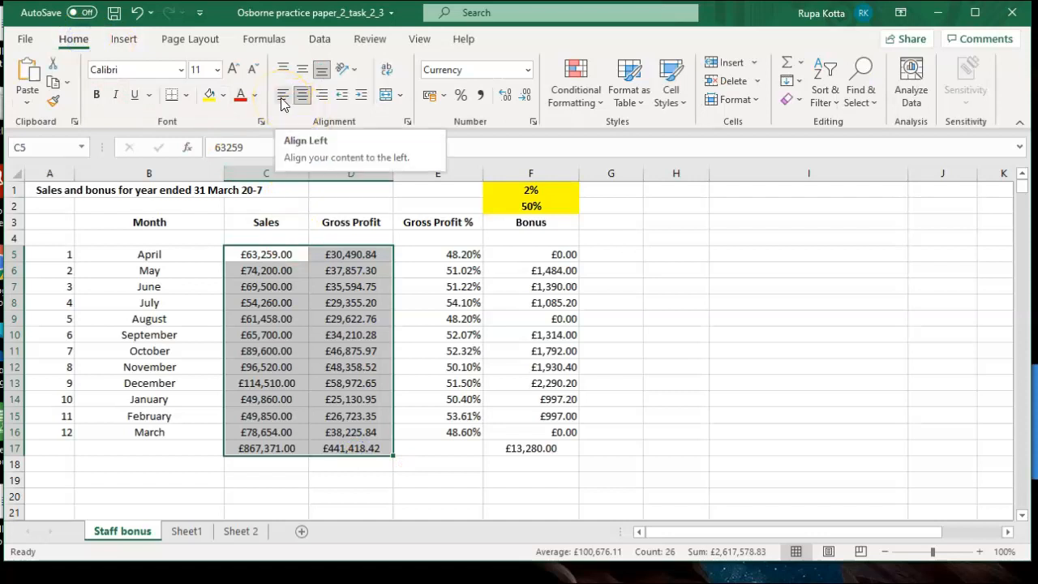
click(324, 96)
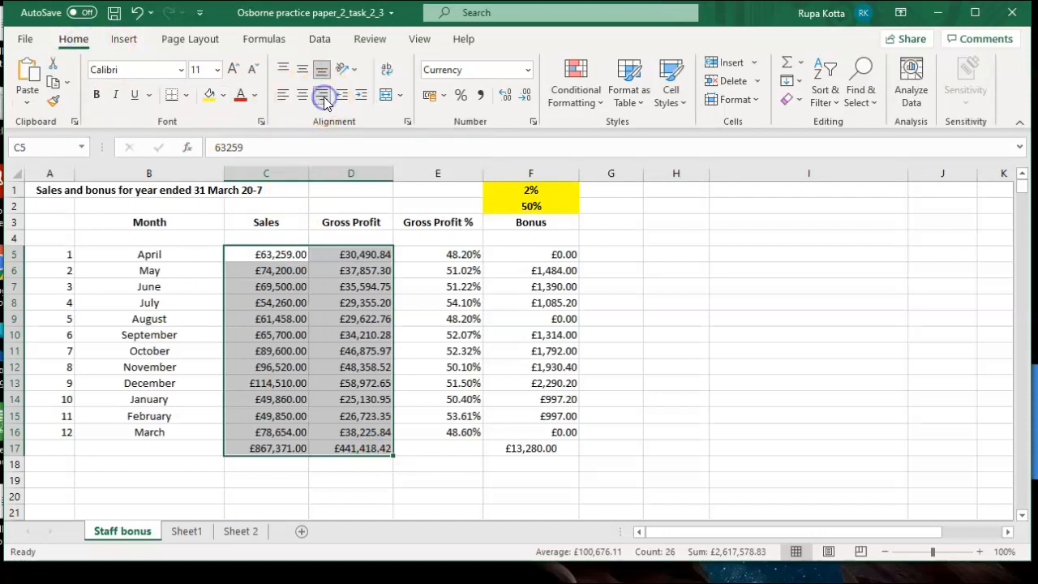
Step: Right-align the Bonus values and their total in F5:F17
click(524, 255)
drag(525, 255, 536, 449)
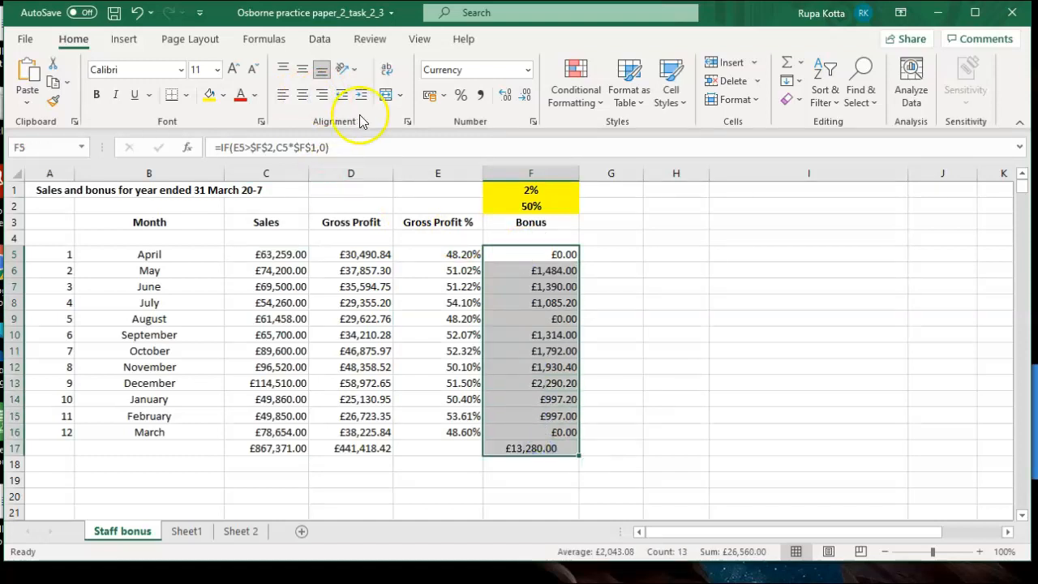
click(323, 94)
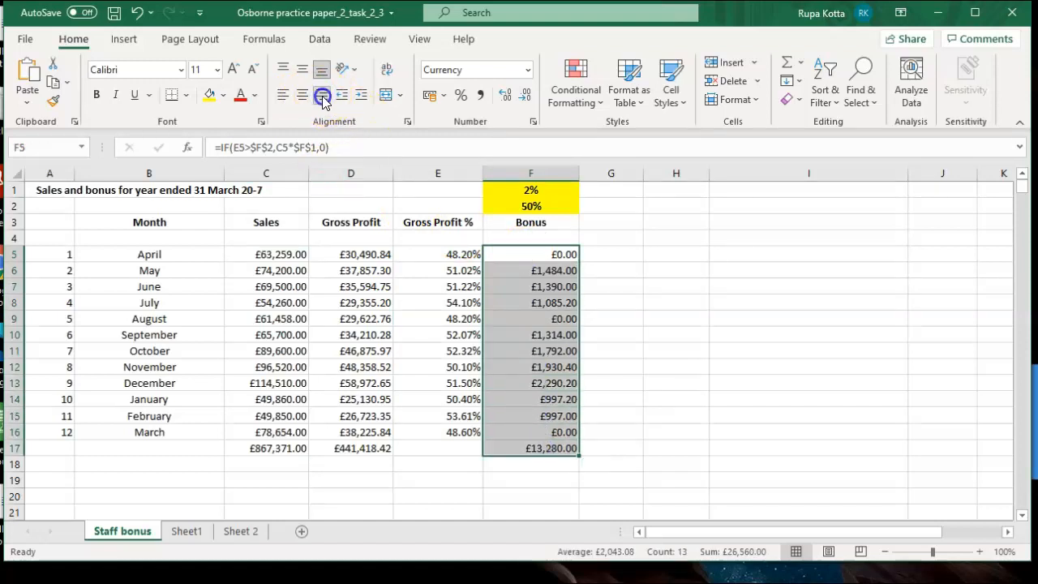
click(725, 382)
Step: Read the print area and header instruction on Sheet1 and open the custom header editor for the Staff bonus sheet
click(188, 532)
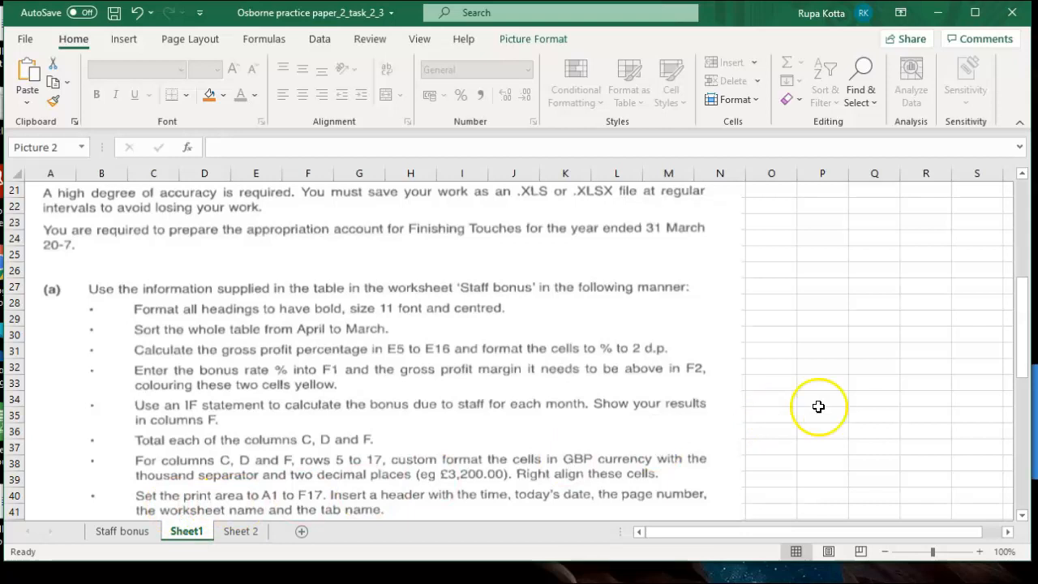
drag(1026, 333, 1026, 342)
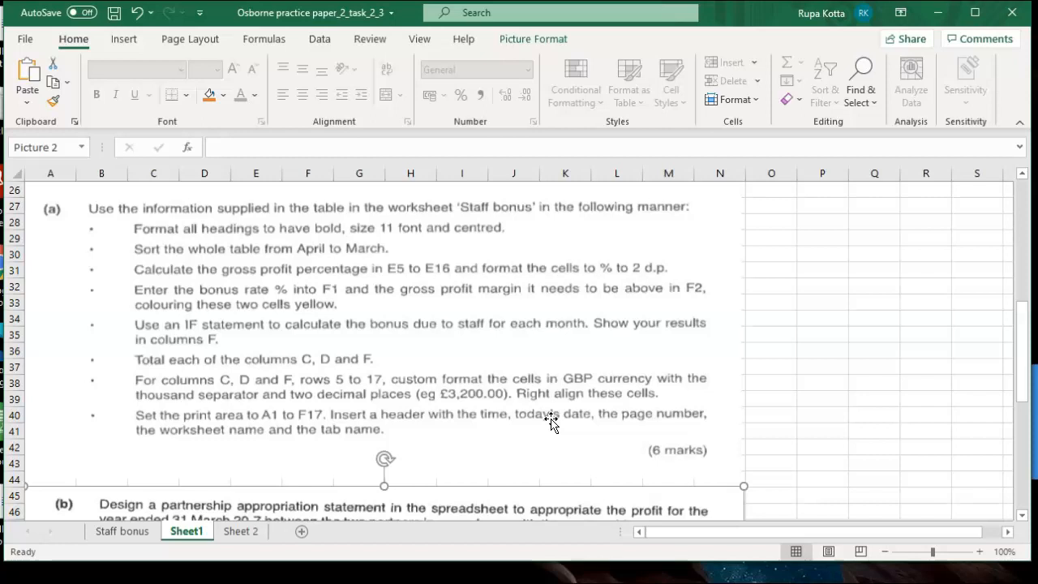
click(124, 531)
click(25, 39)
click(55, 296)
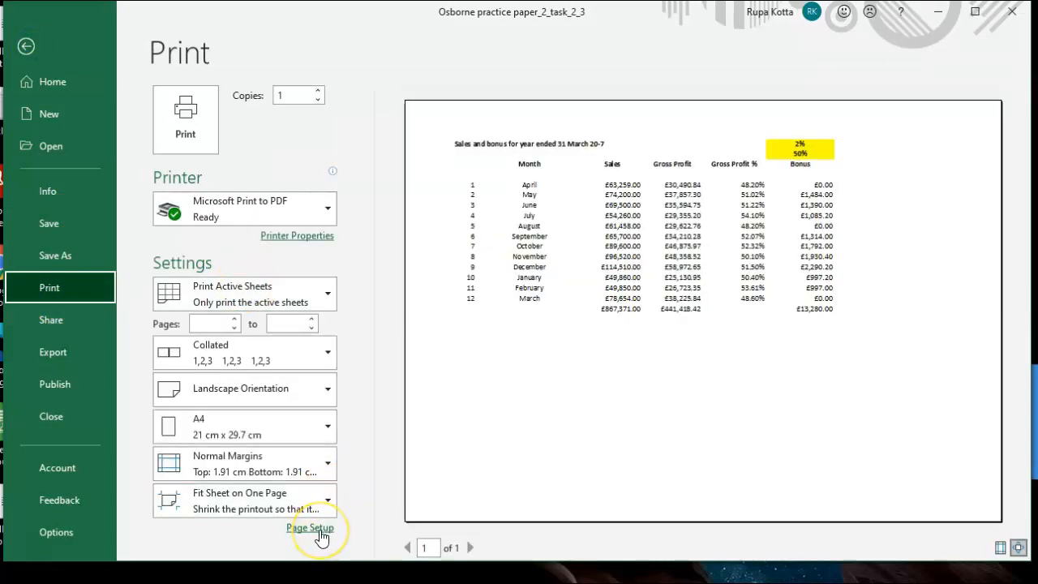
click(312, 528)
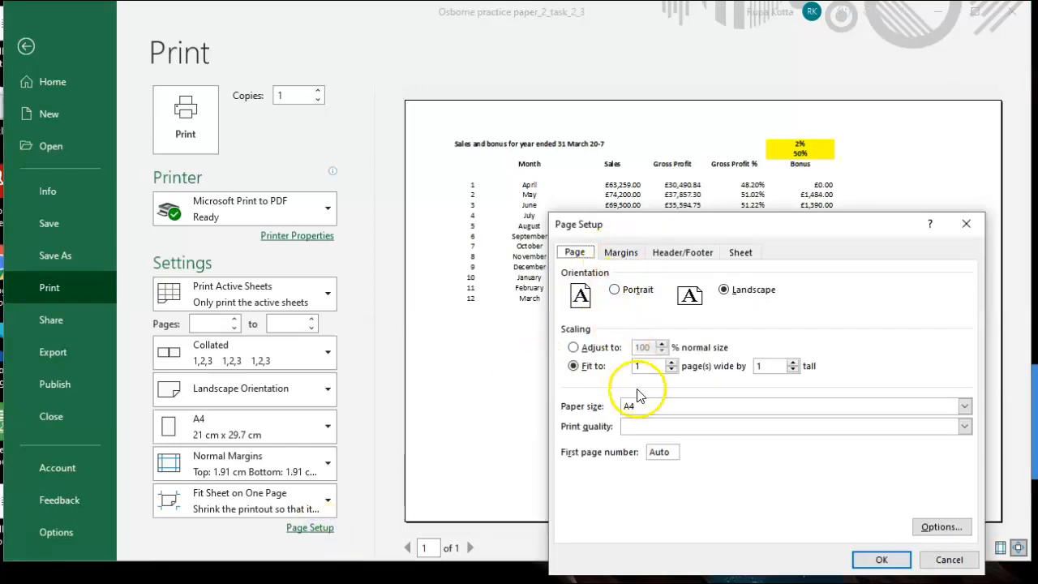
click(679, 254)
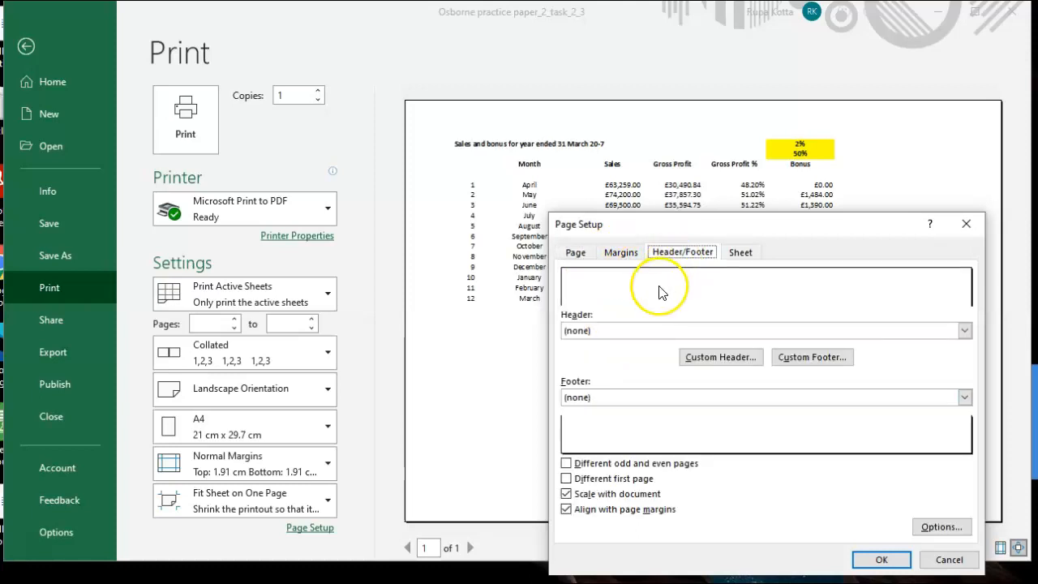
click(703, 357)
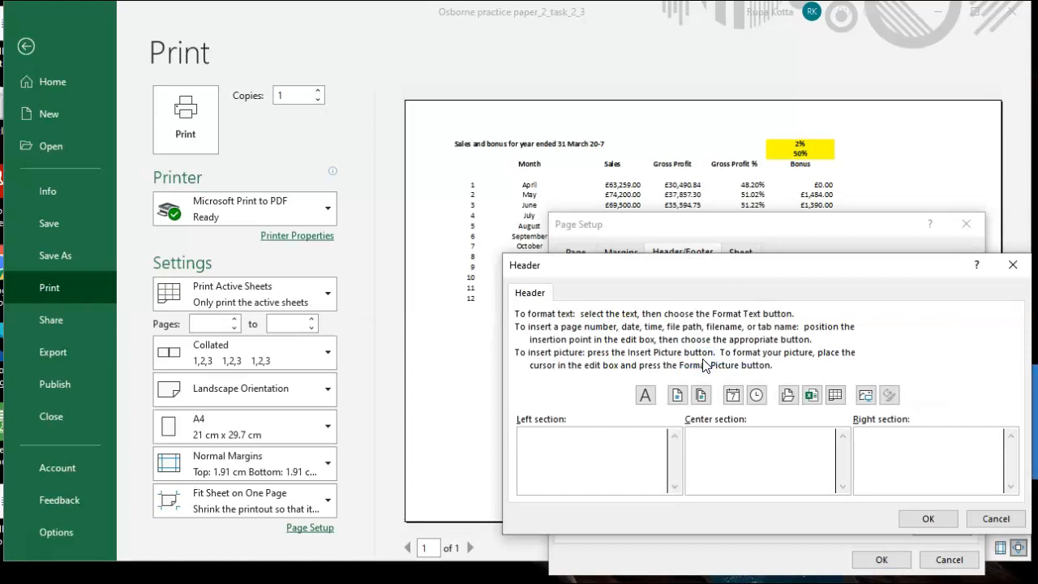
Step: Insert the page number in the header's left section and the sheet tab name in its right section
click(677, 395)
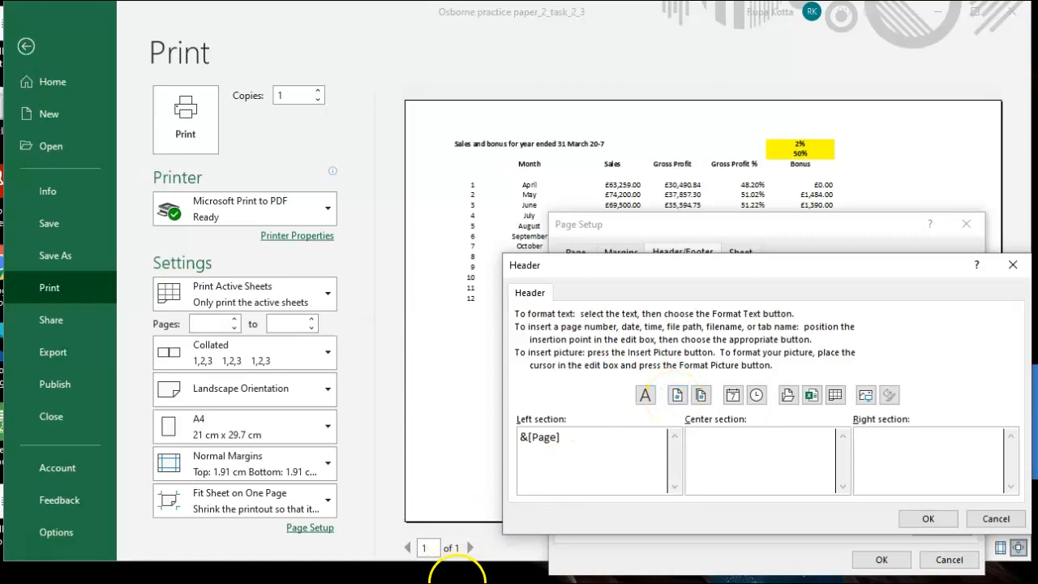
mouse_move(423, 583)
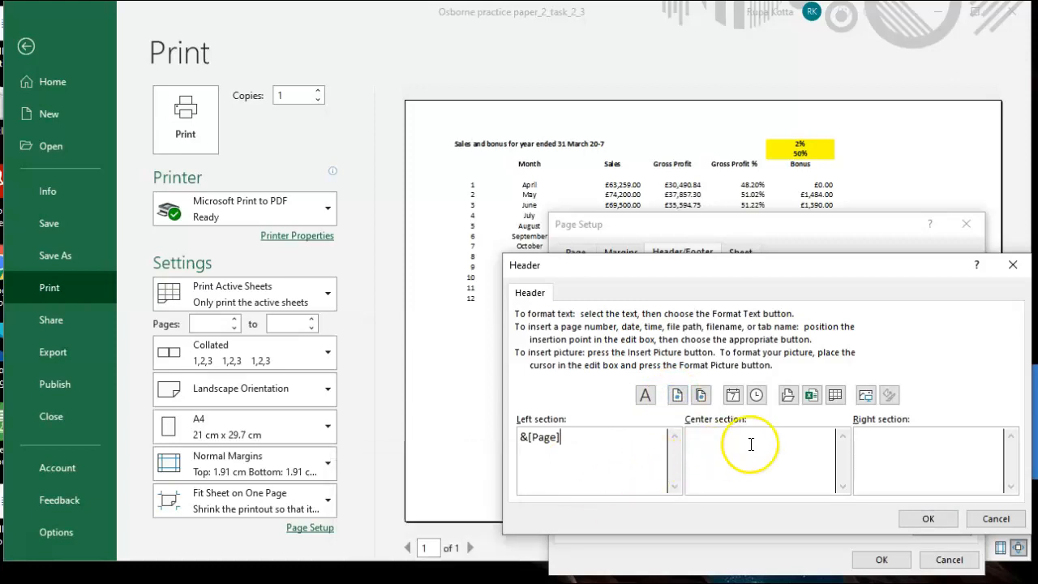
click(880, 449)
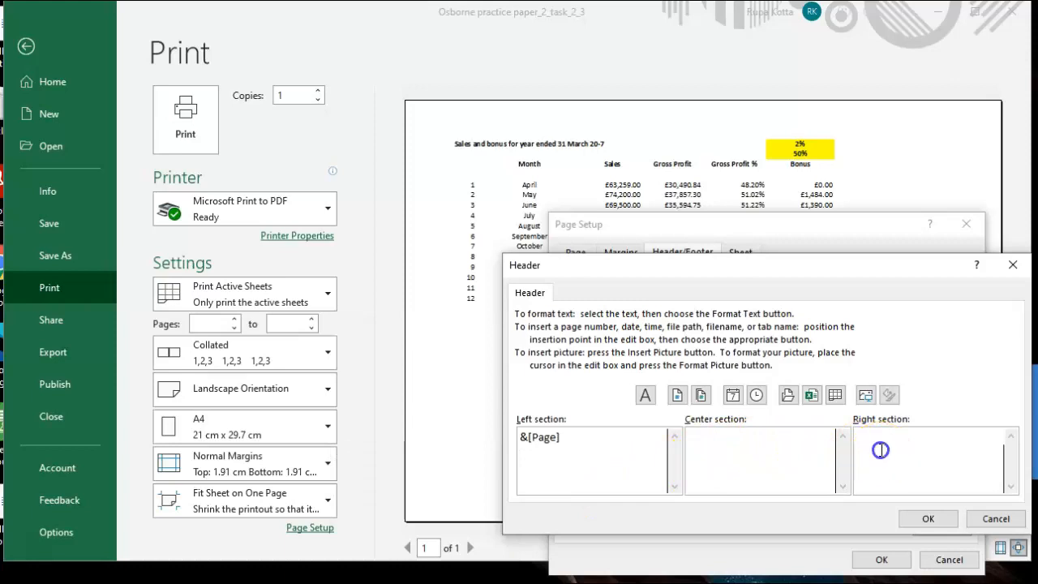
click(835, 395)
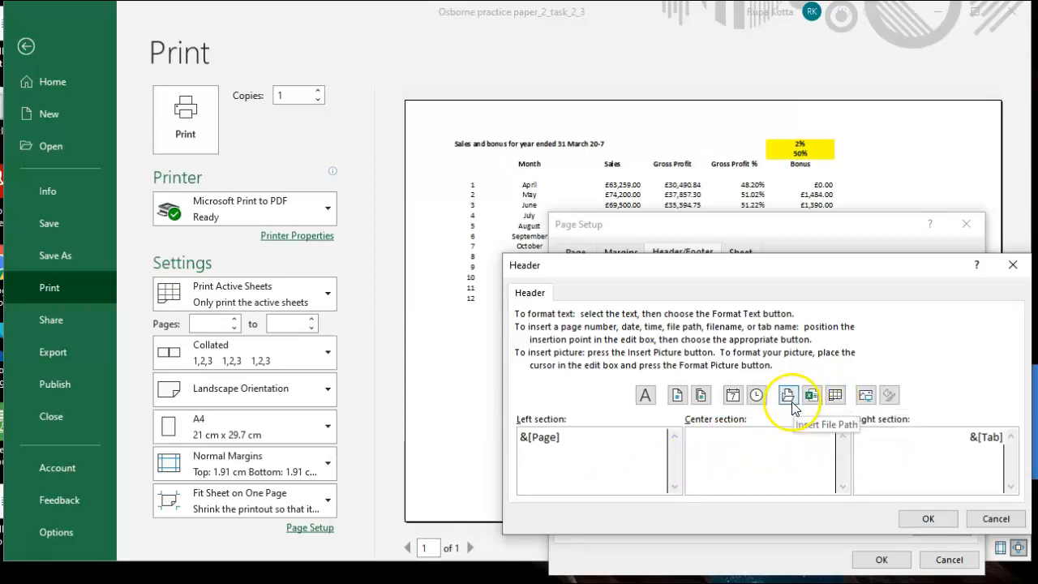
click(735, 440)
click(759, 397)
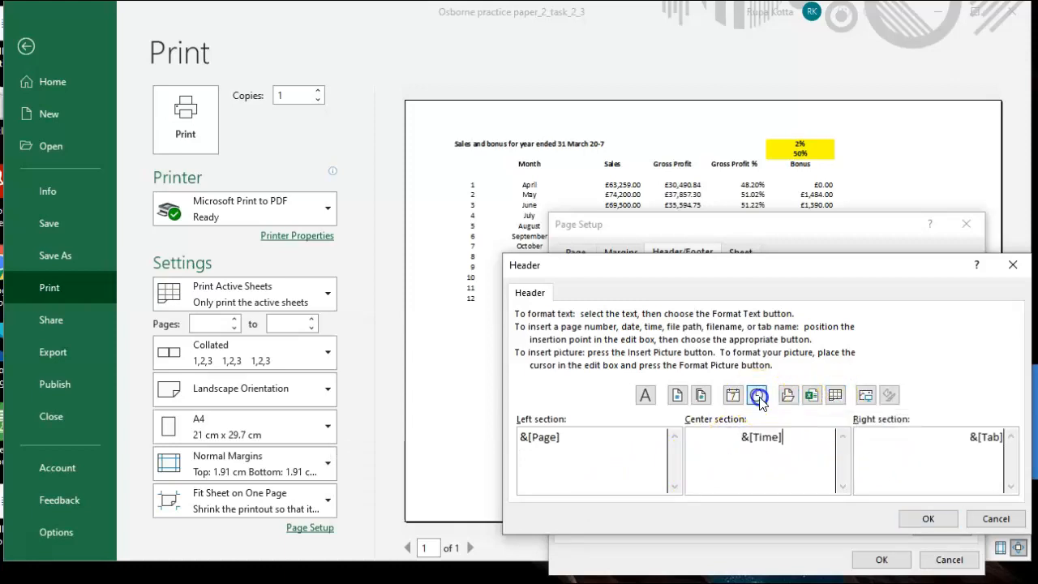
key(BackSpace)
key(BackSpace)
key(BackSpace)
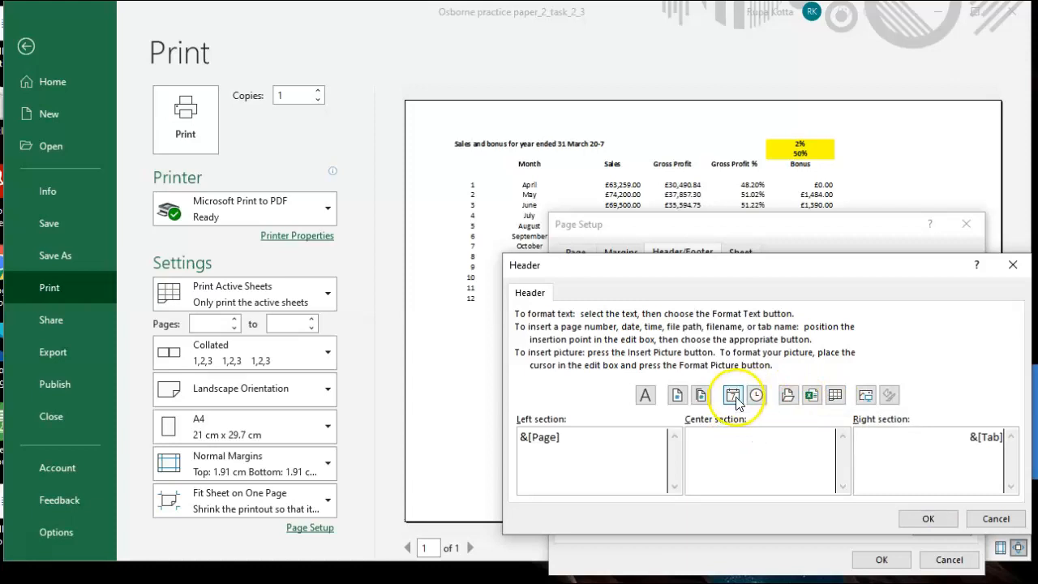
Step: Insert the current date in the header's center section and apply the header to the page setup
click(731, 396)
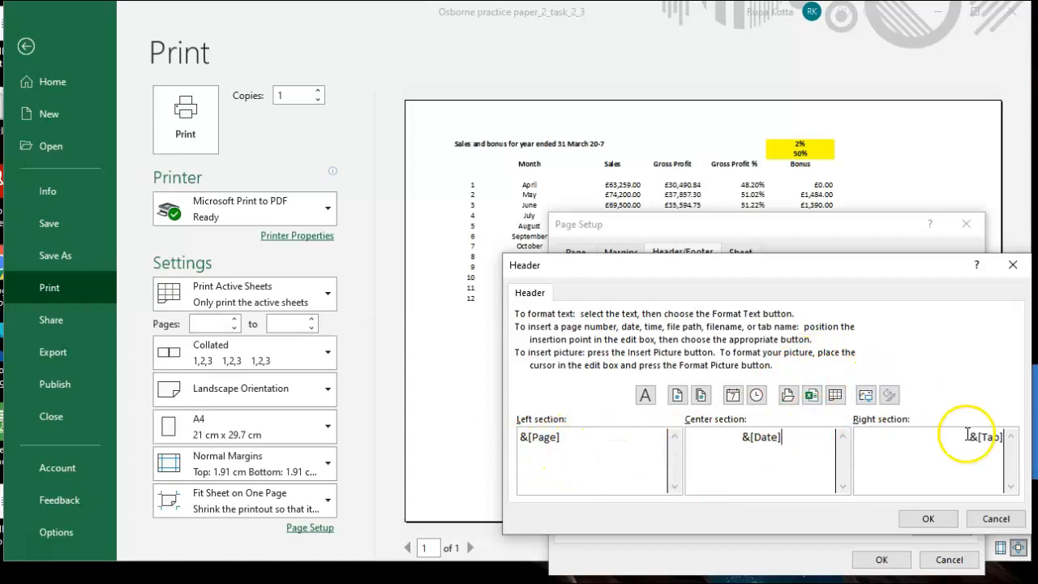
click(925, 520)
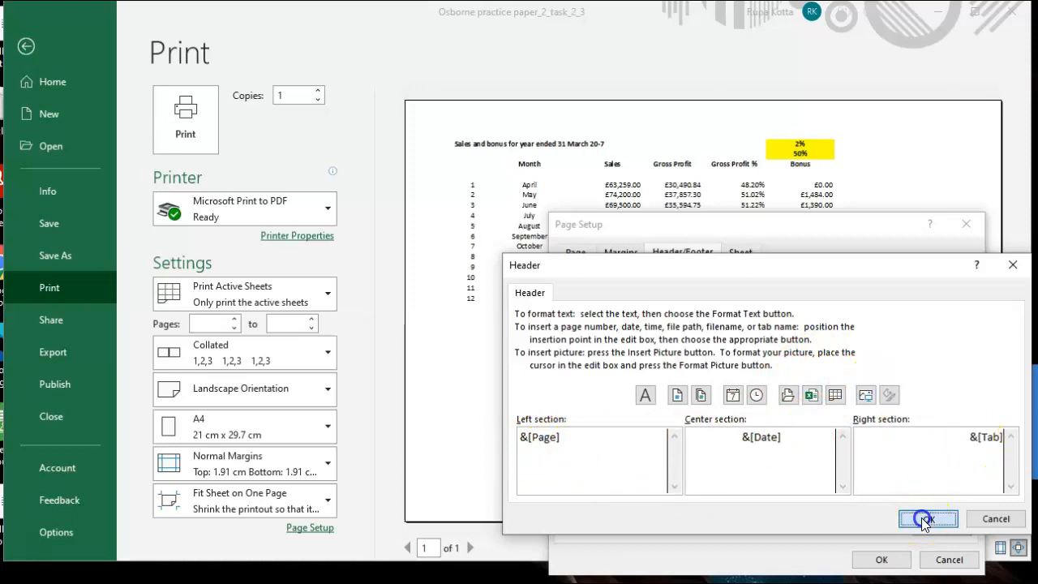
click(874, 560)
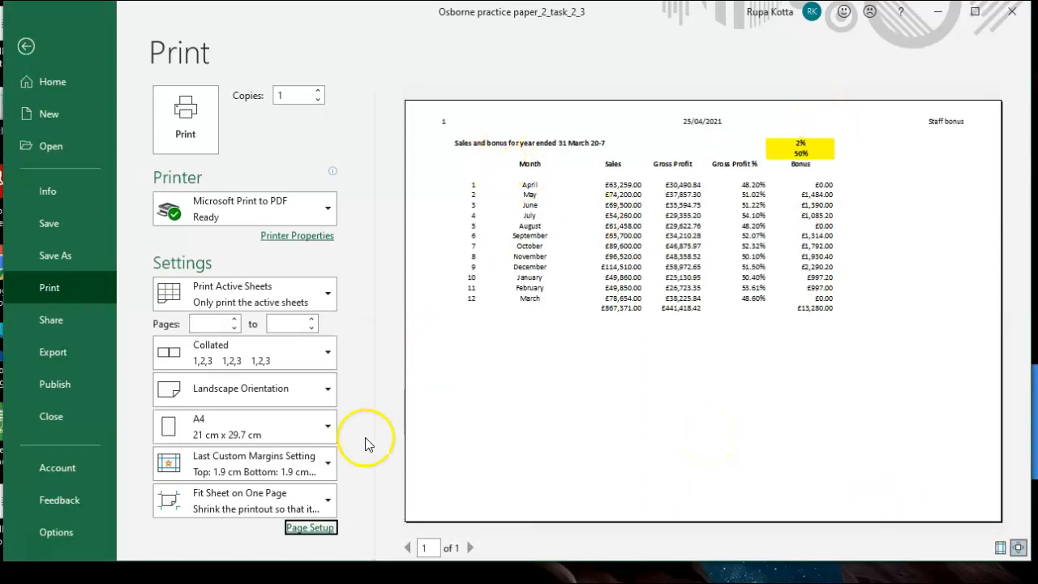
Step: Review the print scaling and margin options, keeping Fit Sheet on One Page, and return to the worksheet
click(329, 500)
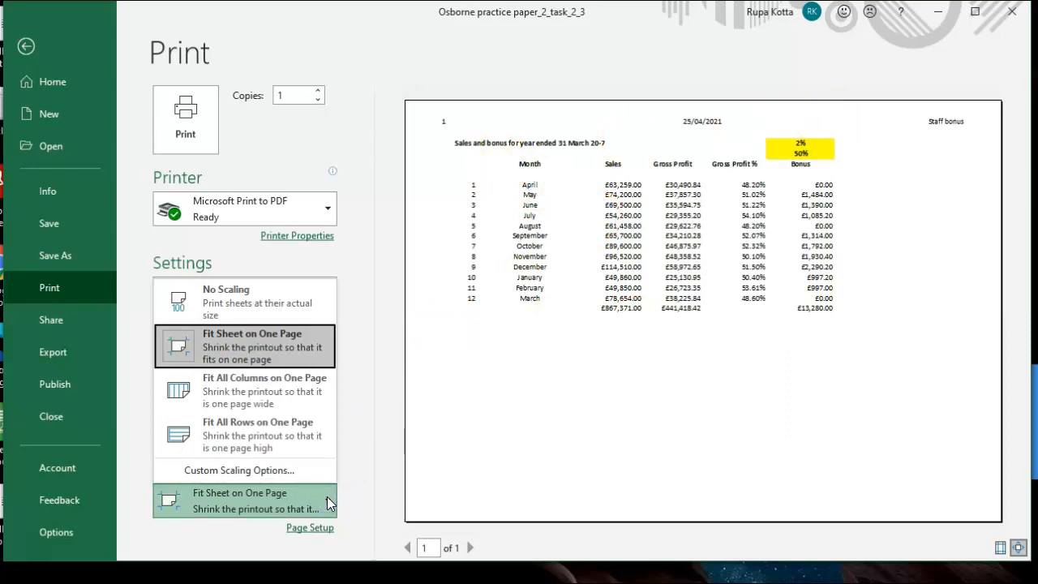
click(249, 337)
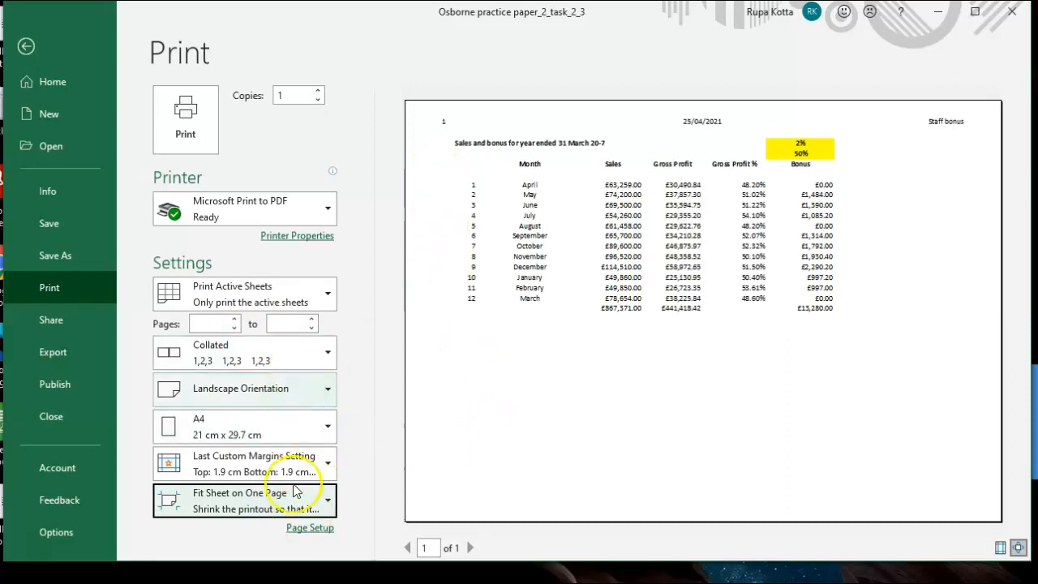
click(321, 470)
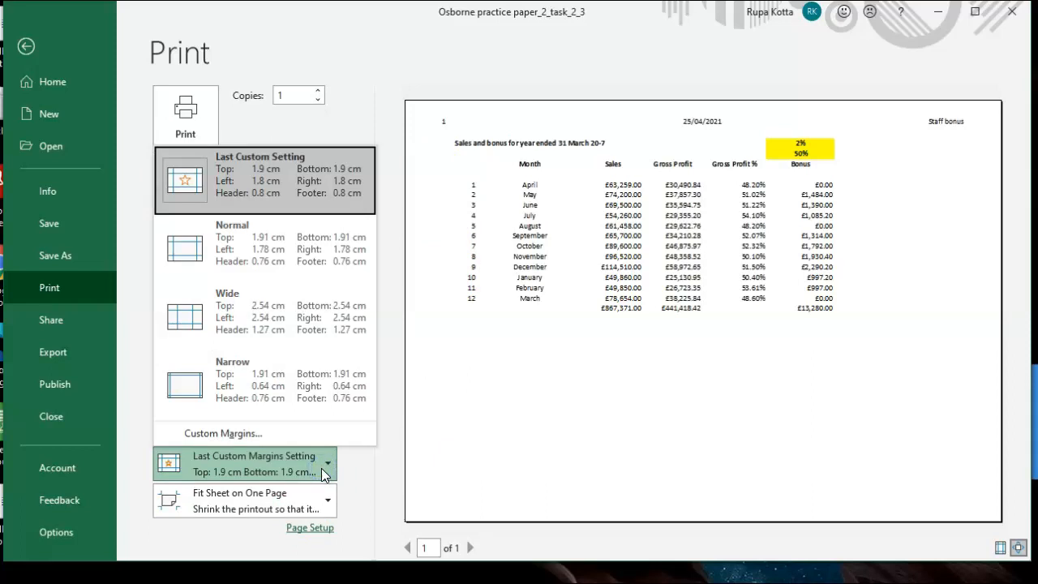
click(321, 468)
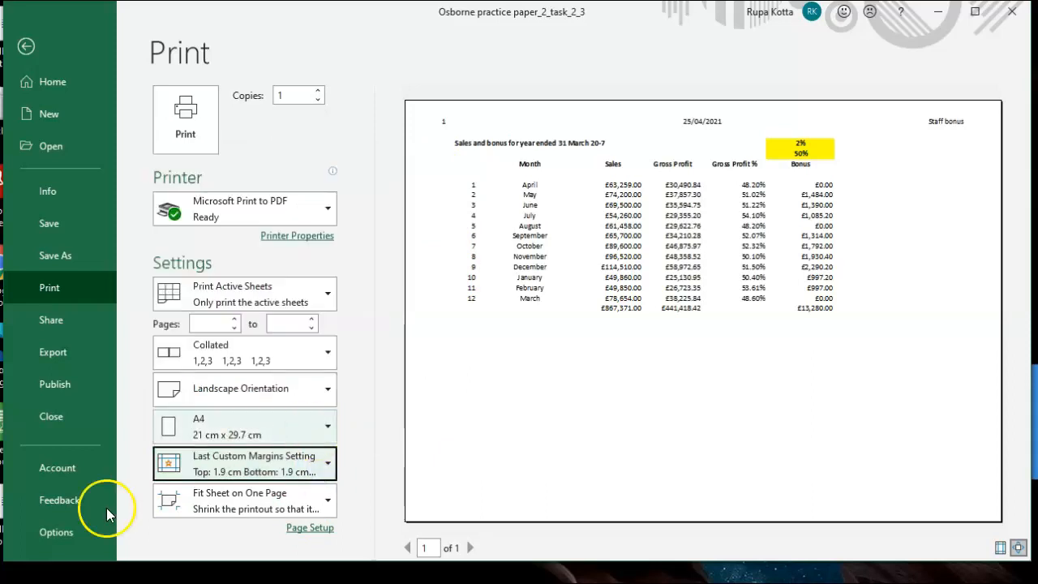
click(42, 542)
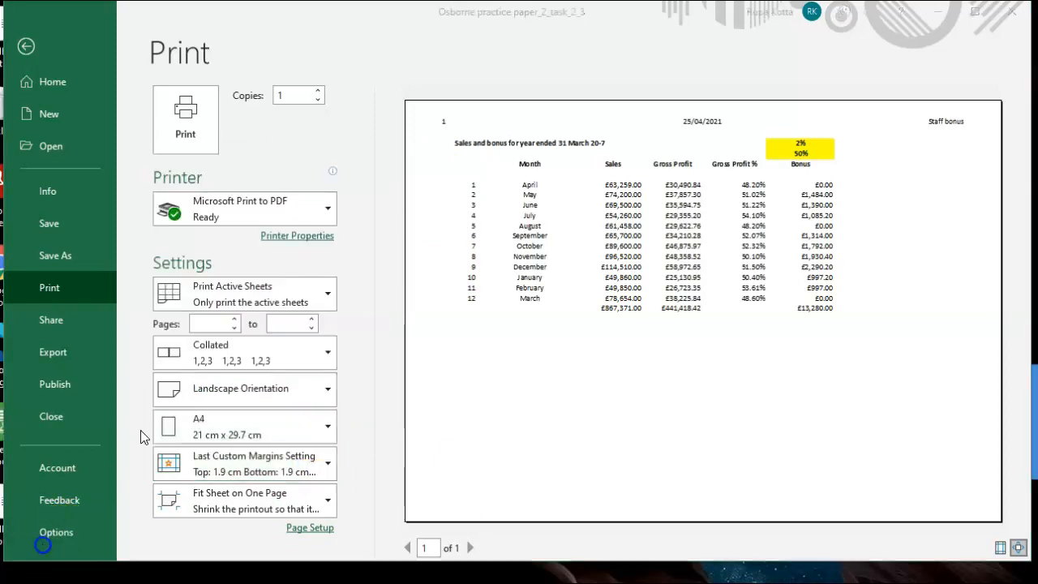
click(27, 49)
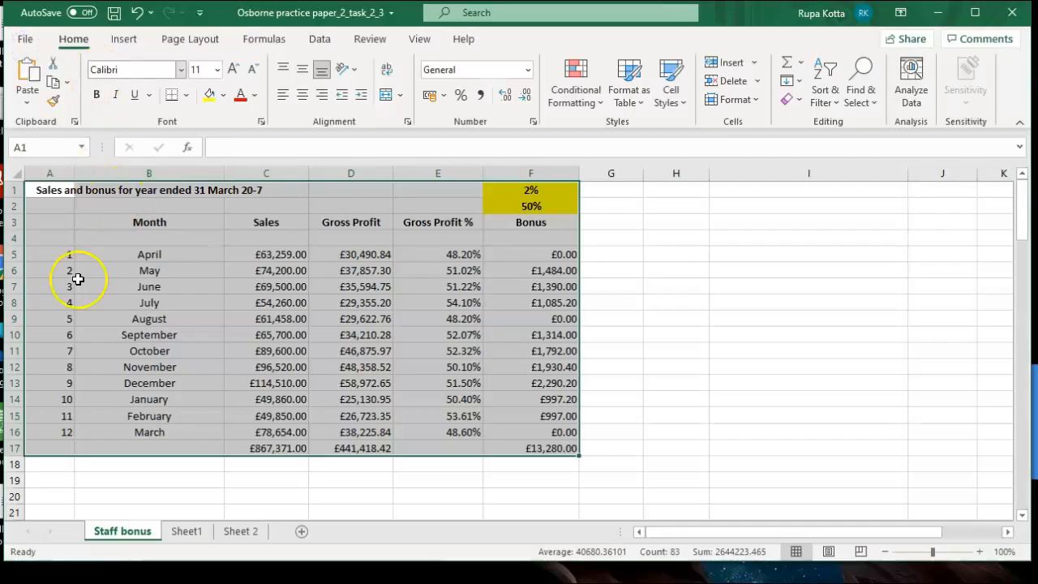
Step: Check the print area instruction on Sheet1 and set the Staff bonus sheet's print area to A1:F17
click(36, 559)
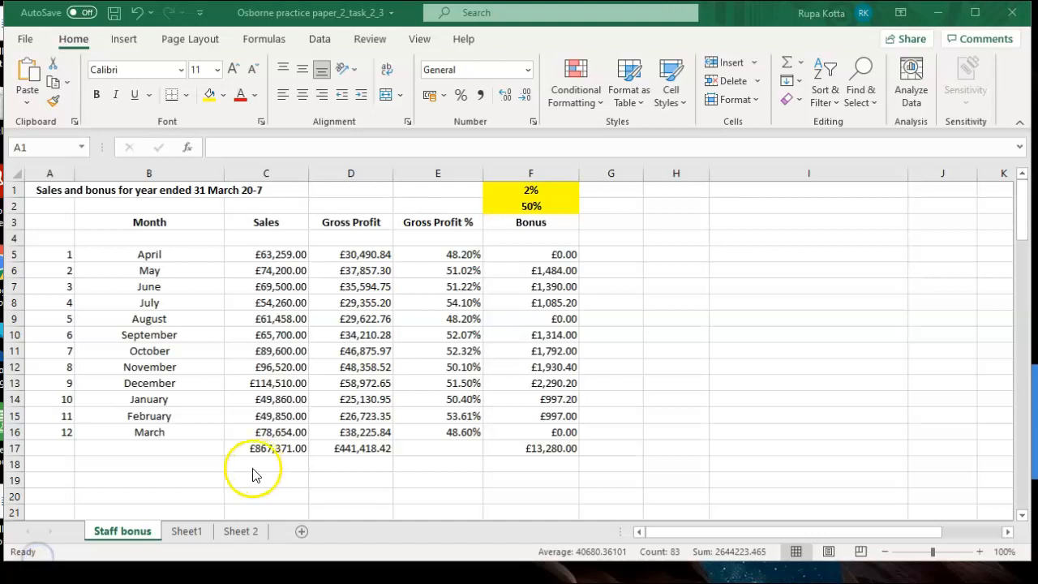
click(197, 532)
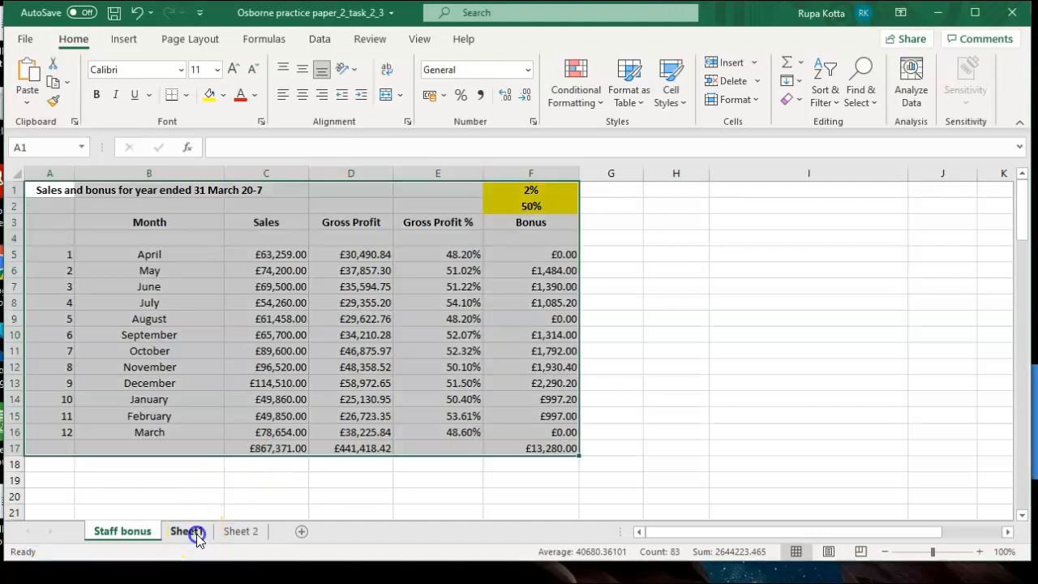
click(193, 532)
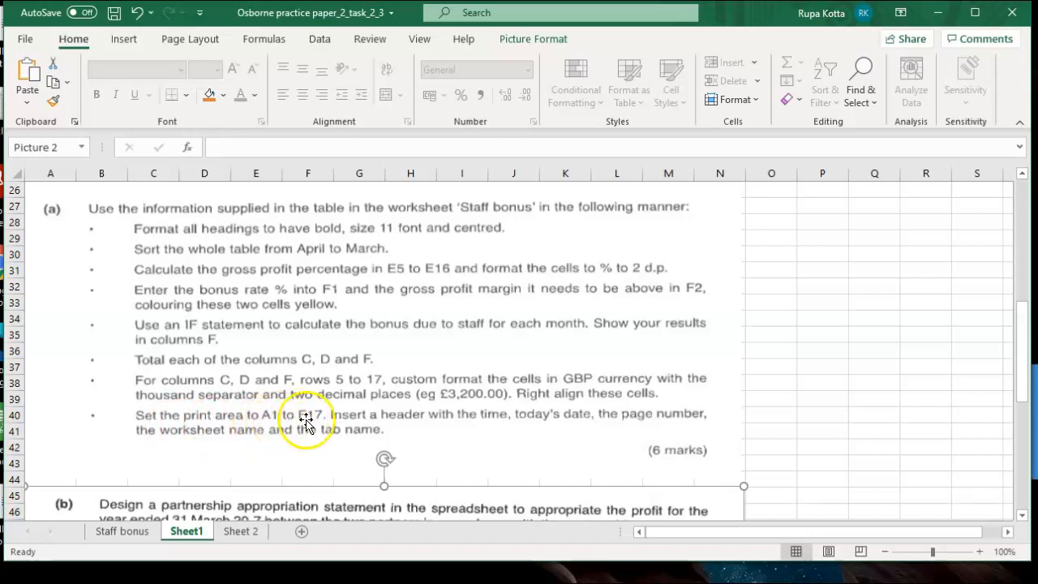
click(138, 532)
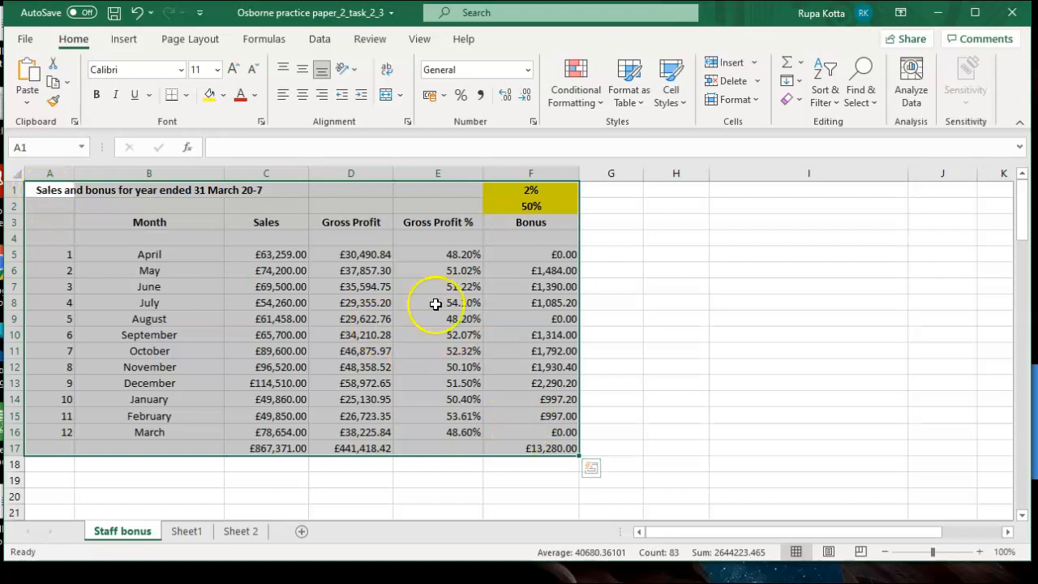
click(209, 46)
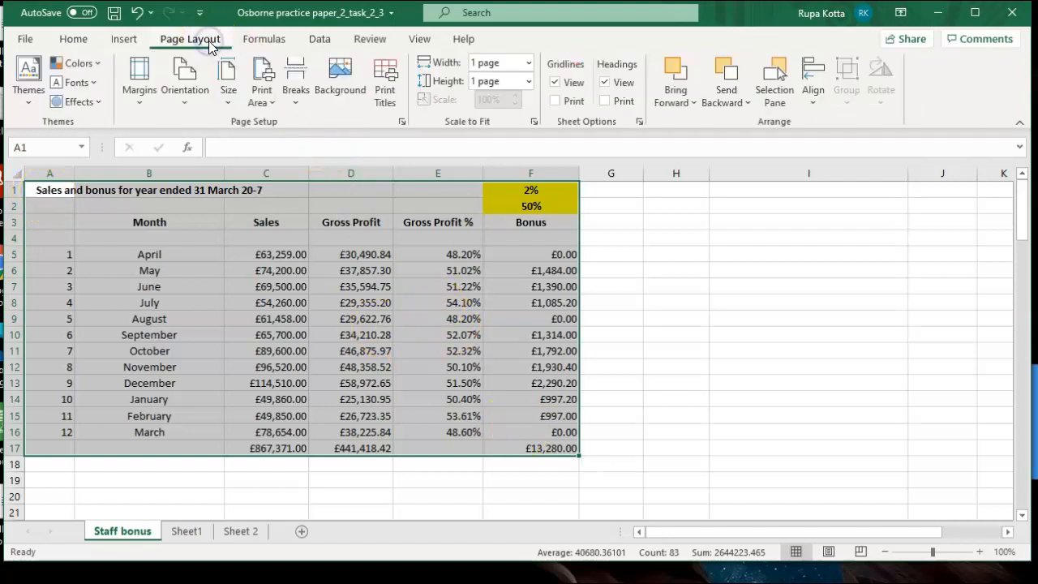
click(258, 108)
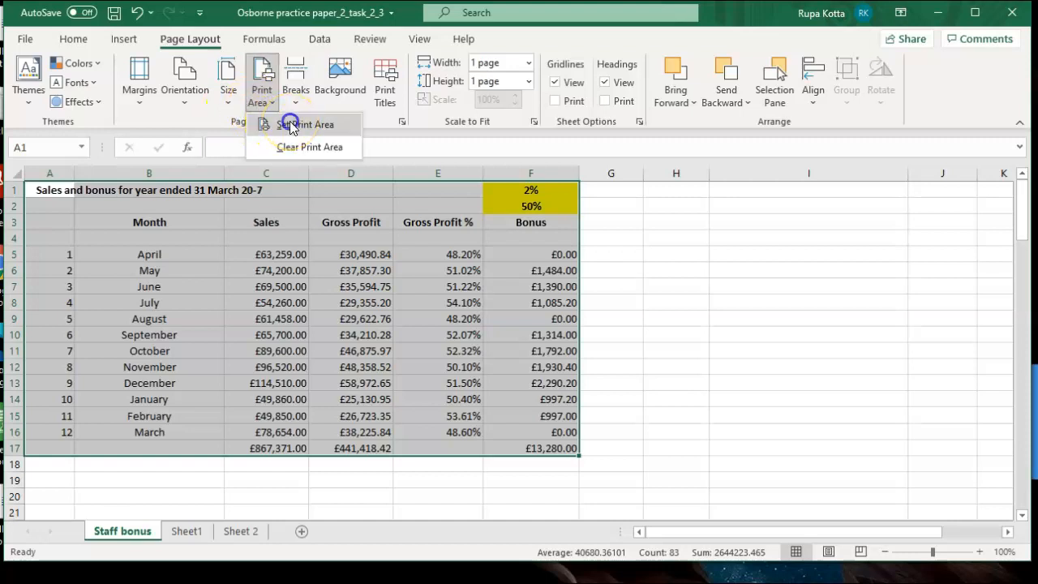
click(291, 126)
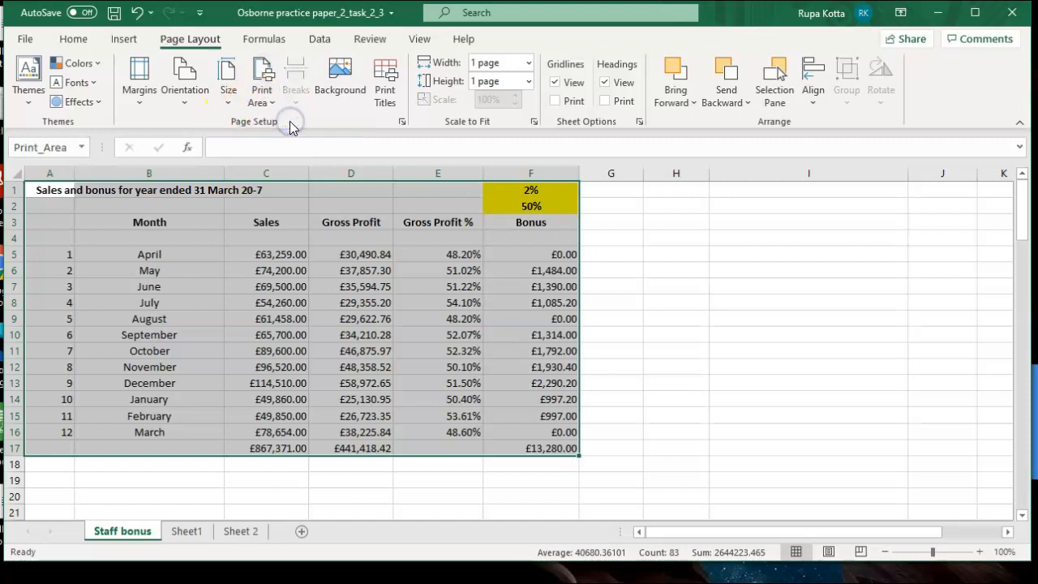
click(586, 248)
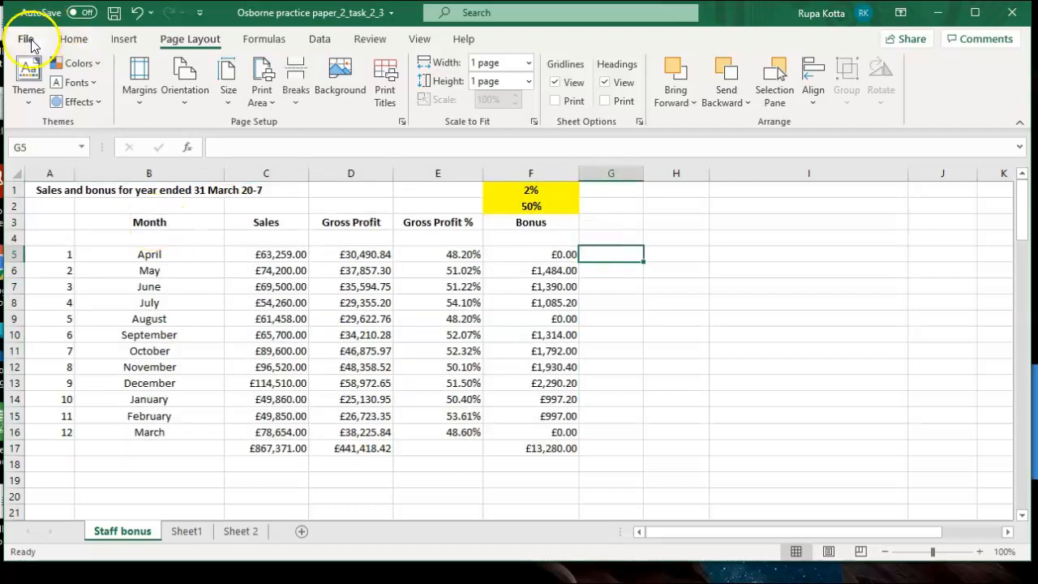
Step: Examine the print preview of the Staff bonus sheet and return to the worksheet
click(26, 40)
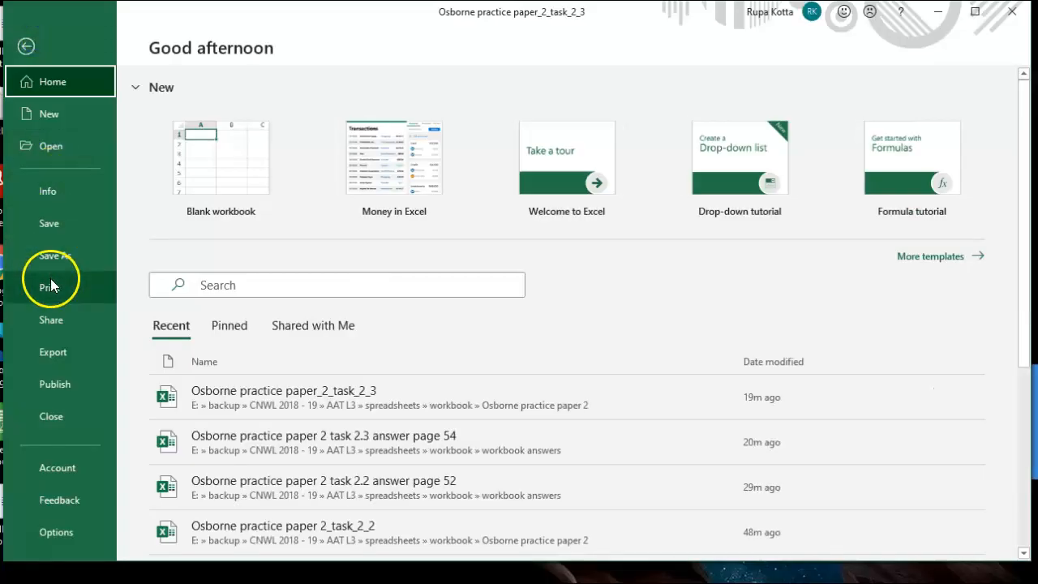
click(50, 283)
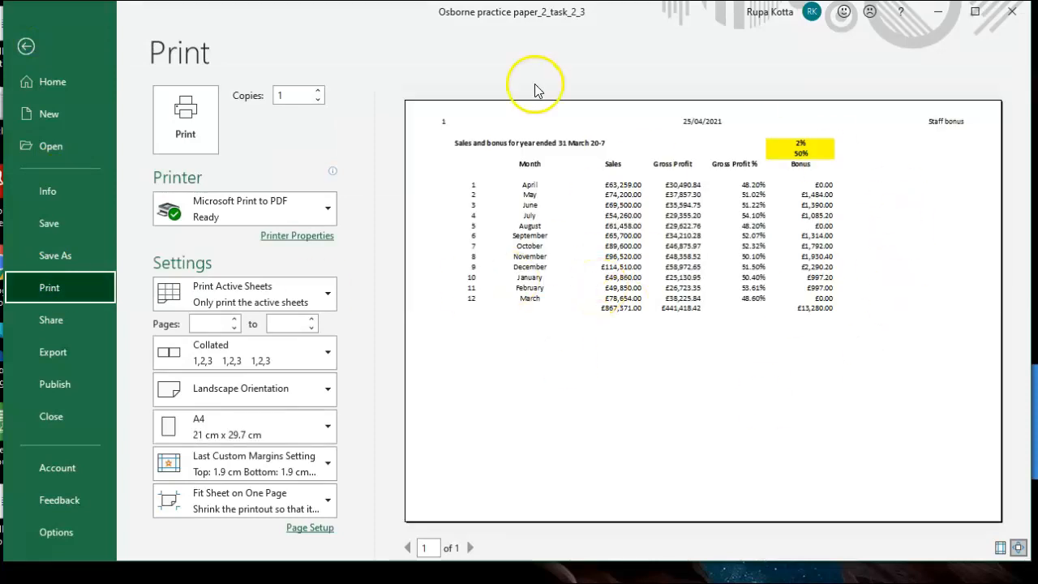
click(48, 60)
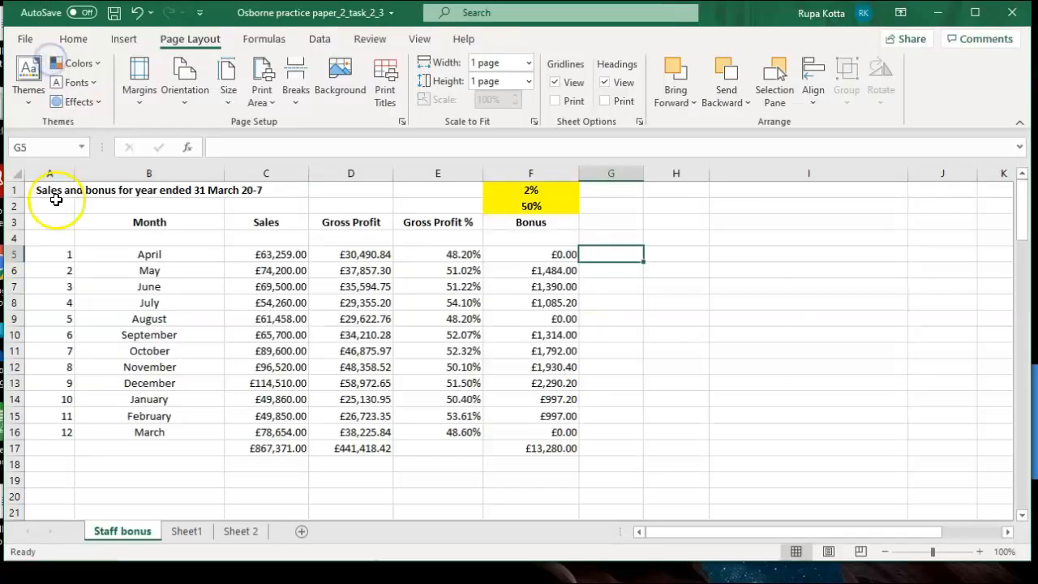
Step: Reselect A1:F17 on the Staff bonus sheet and apply it again as the print area
drag(44, 193, 527, 446)
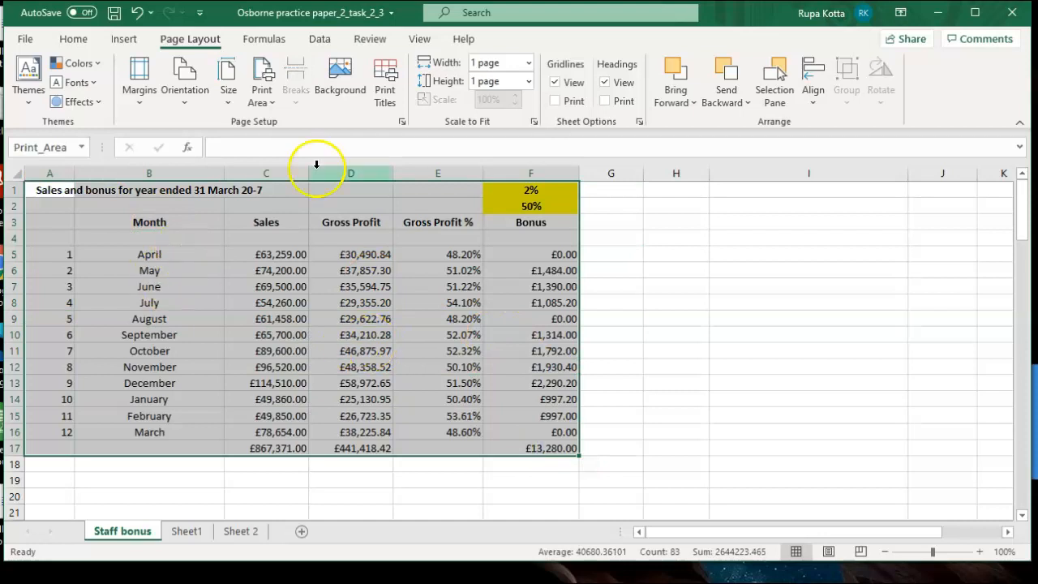
click(262, 97)
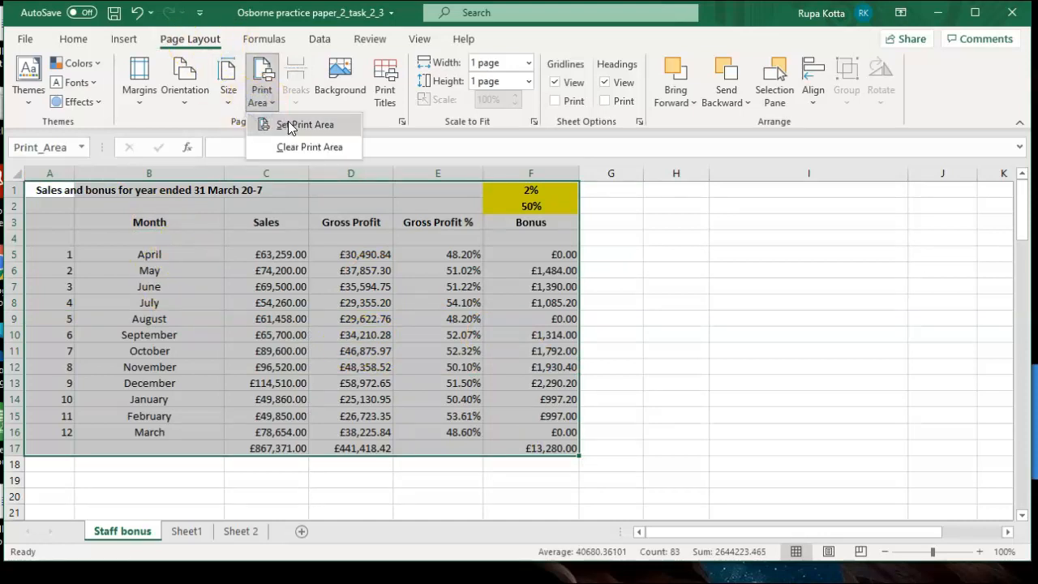
click(288, 126)
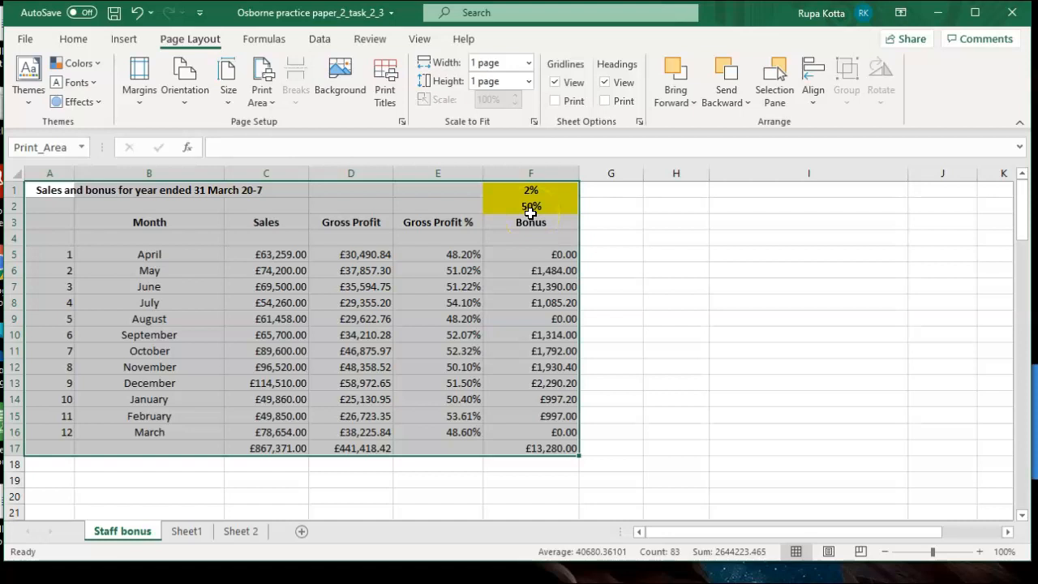
Step: Read part (b) of the task on Sheet1 and rename Sheet 2 as "Appropriation account"
click(187, 532)
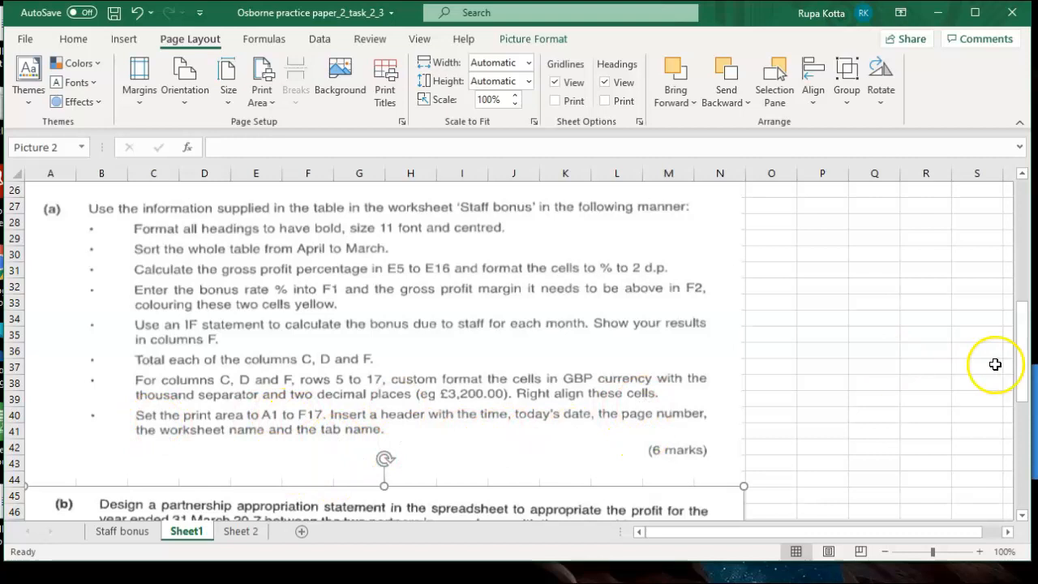
drag(1028, 379, 1026, 454)
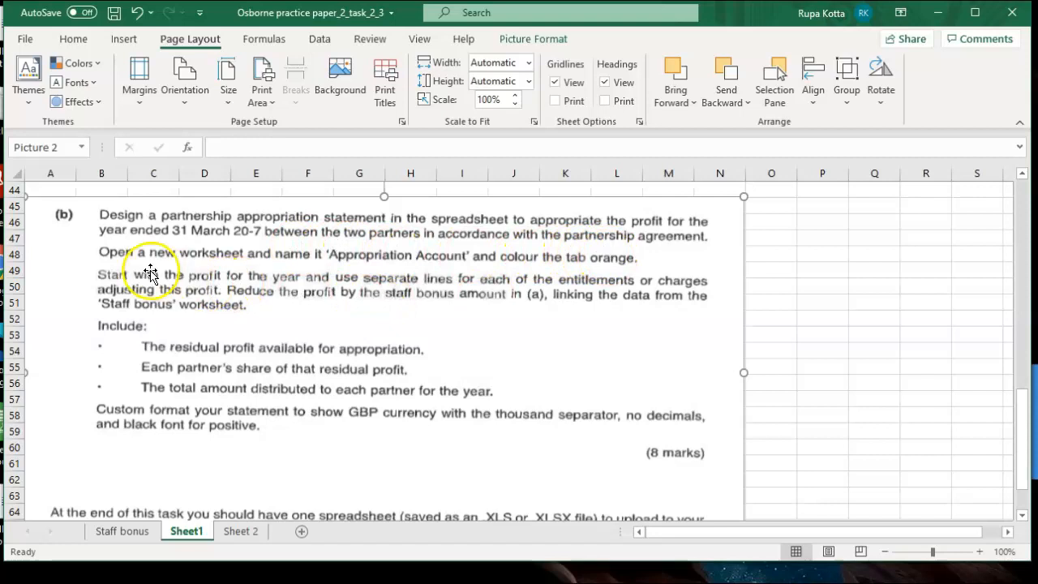
click(242, 531)
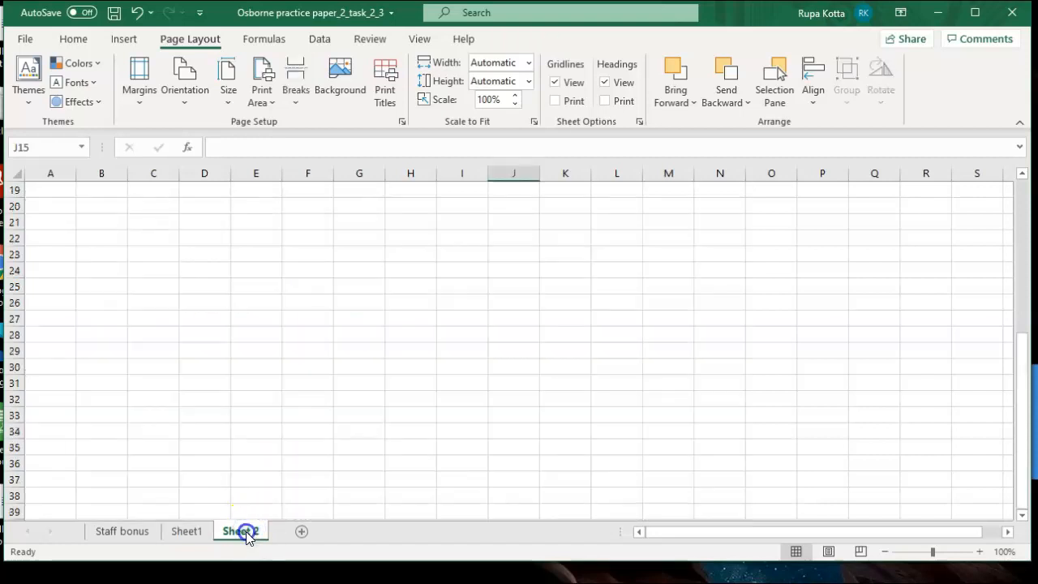
double_click(246, 533)
text(Appropriation account)
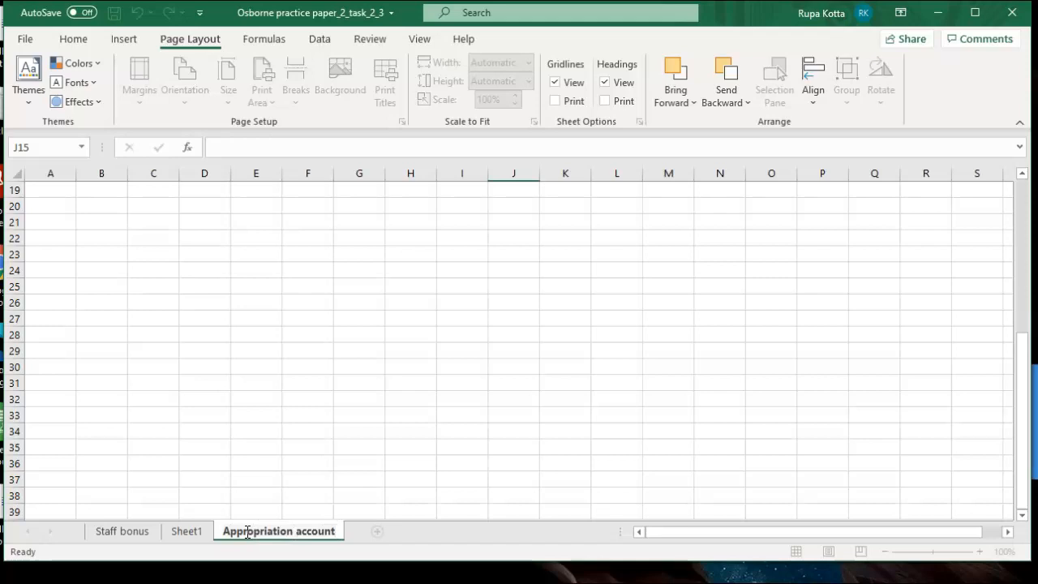
click(378, 448)
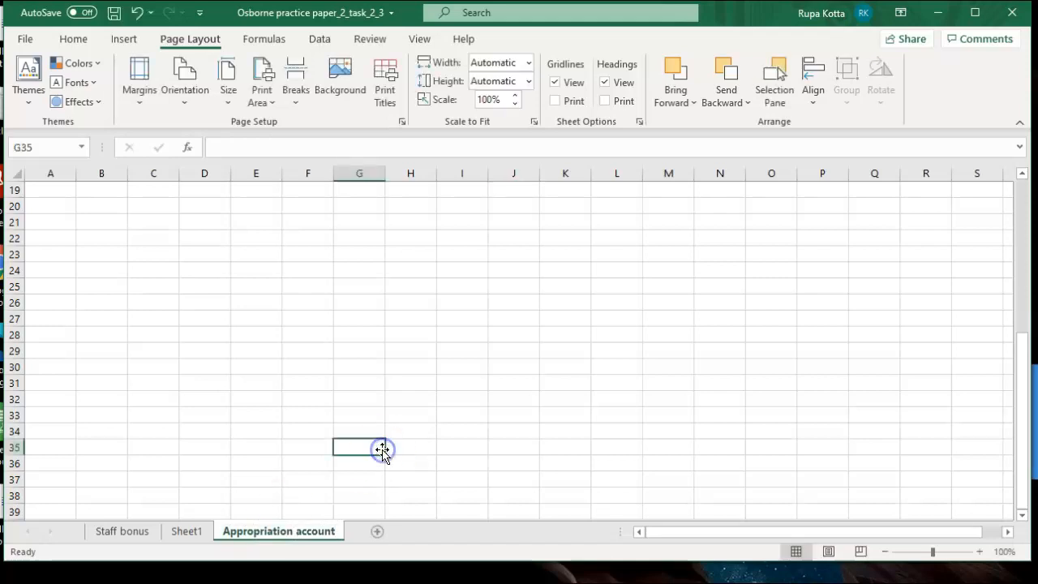
Step: Check the partnership details on Sheet1, and enlarge columns A to D and all row heights on the Appropriation account sheet
click(183, 531)
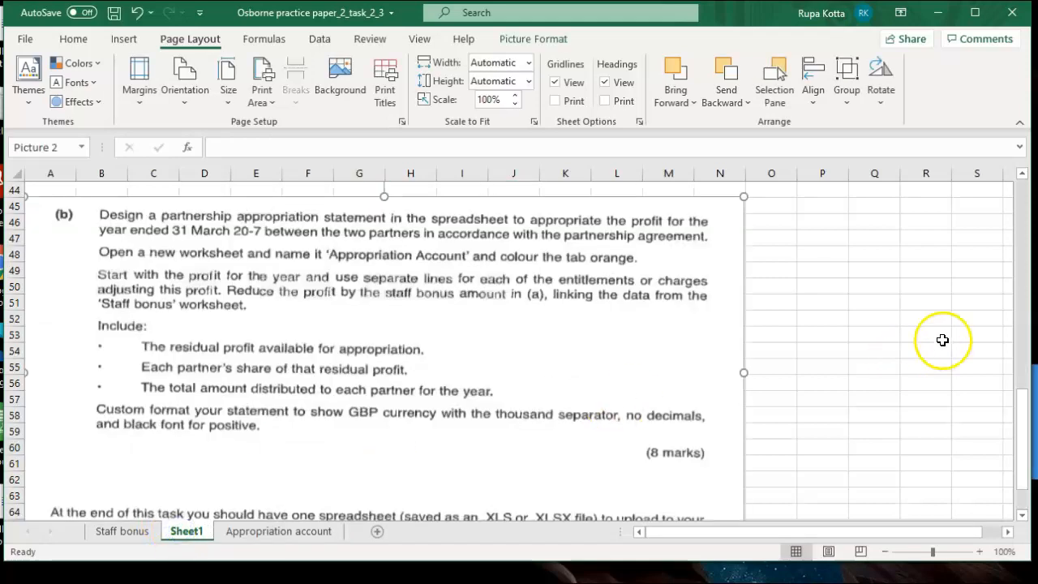
drag(1021, 402, 1021, 199)
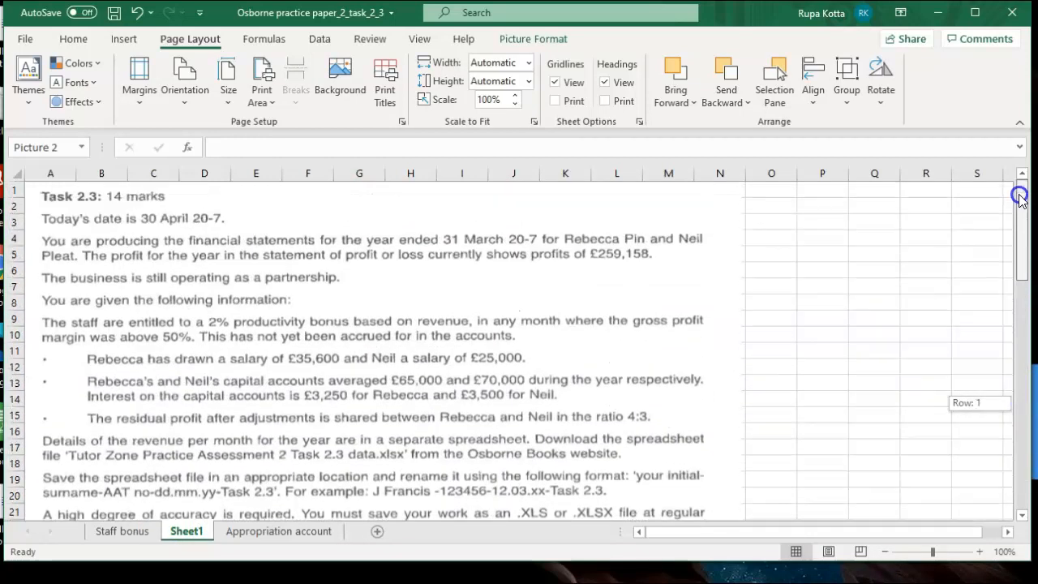
click(260, 532)
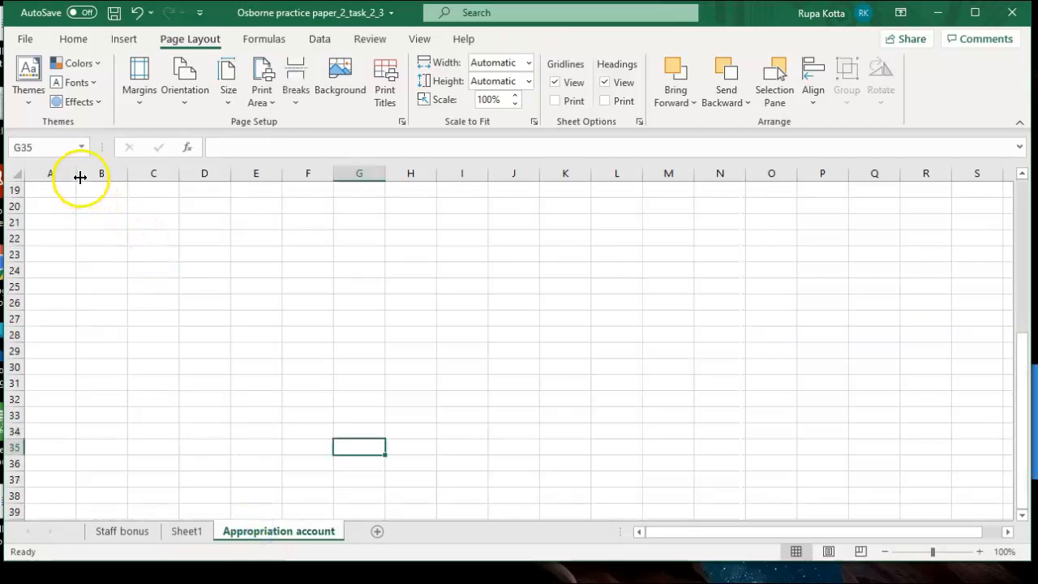
drag(77, 175, 543, 176)
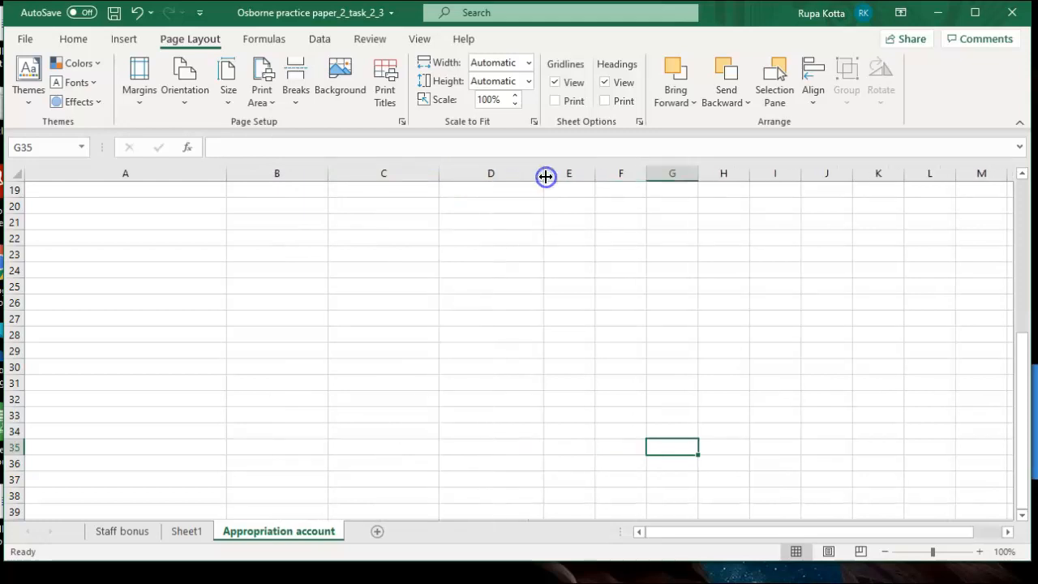
click(17, 175)
drag(16, 196, 17, 209)
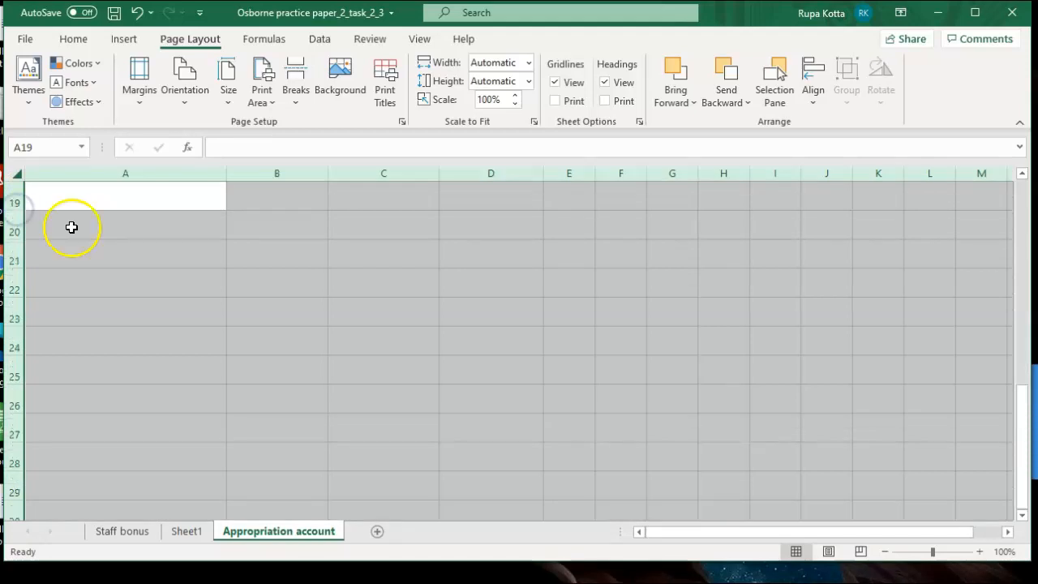
drag(92, 224, 484, 474)
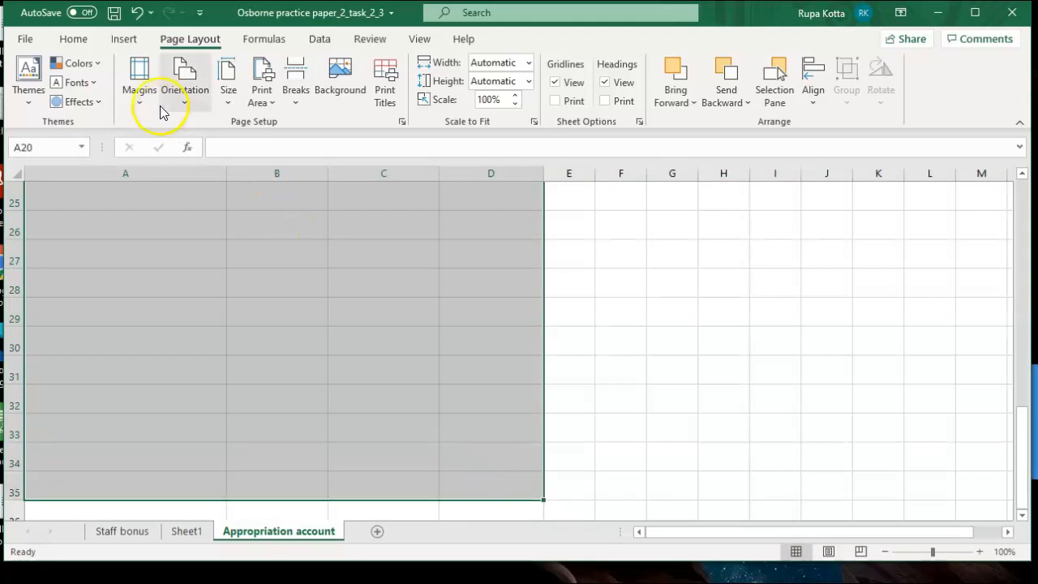
click(81, 39)
click(97, 97)
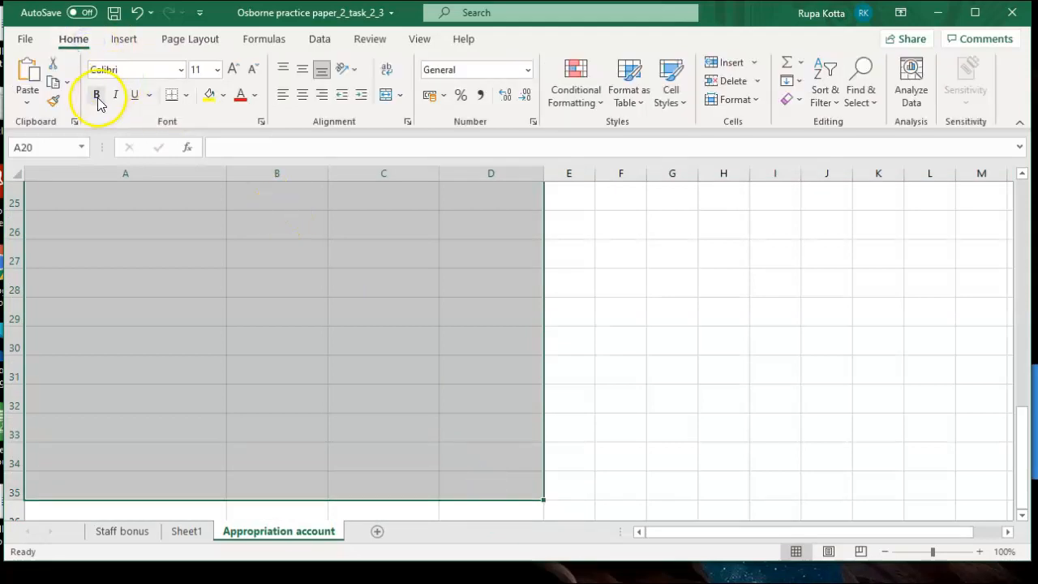
click(98, 99)
click(97, 98)
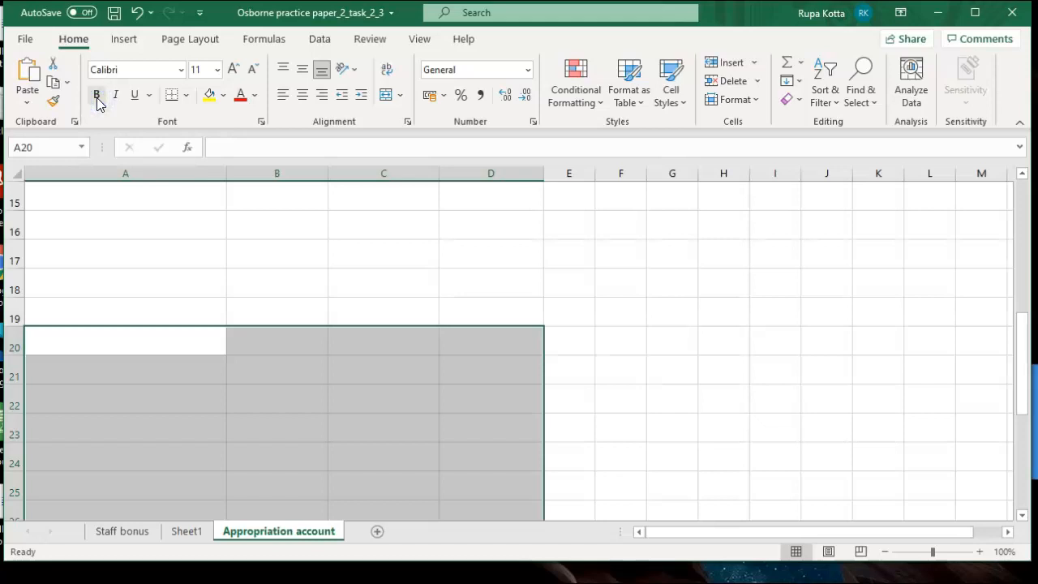
click(714, 276)
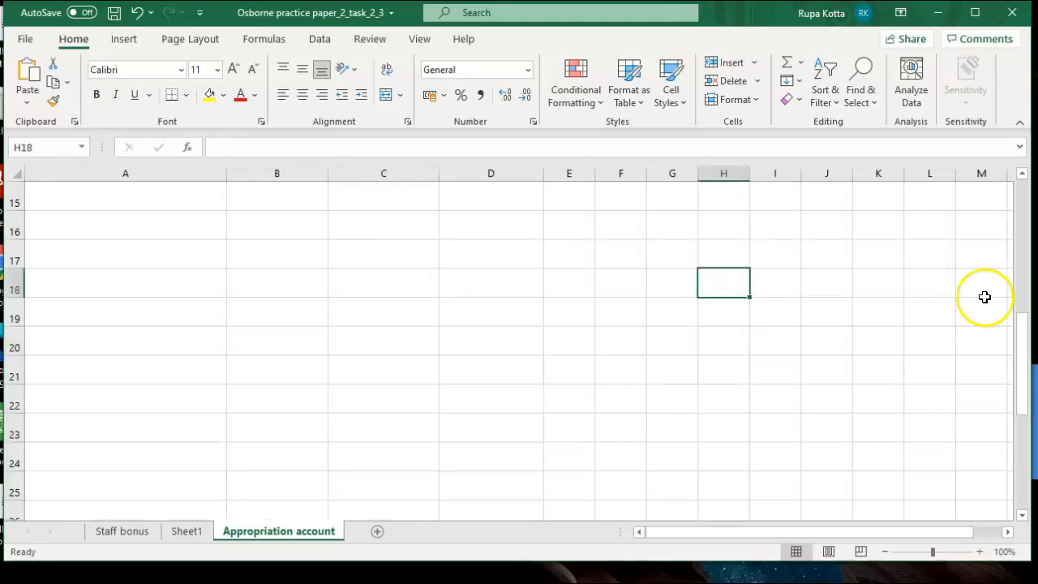
Step: Apply all borders to cells A2:D25 on the Appropriation account sheet
drag(1025, 346, 1020, 168)
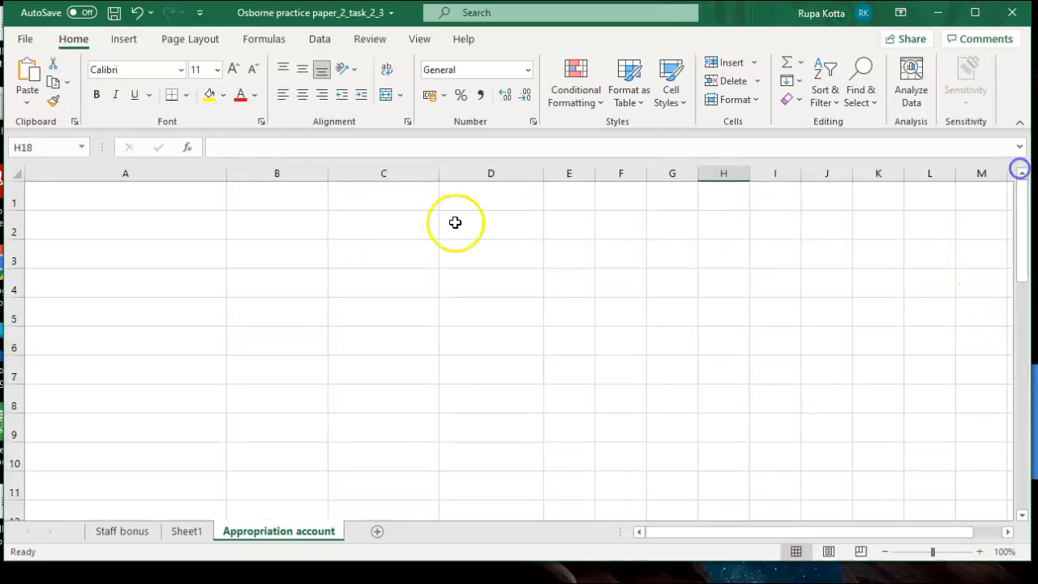
click(93, 218)
drag(93, 218, 491, 491)
click(187, 95)
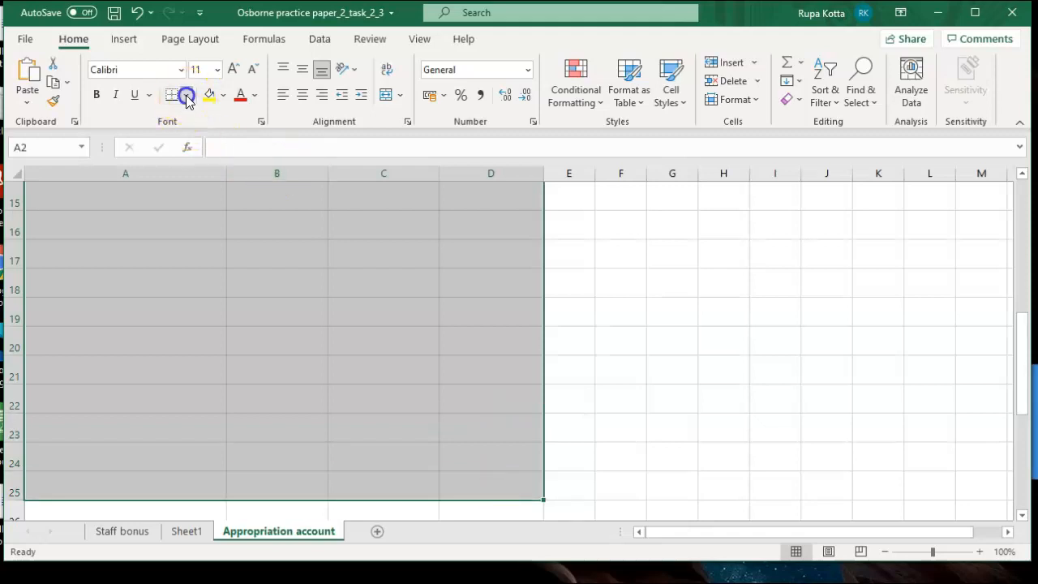
click(191, 253)
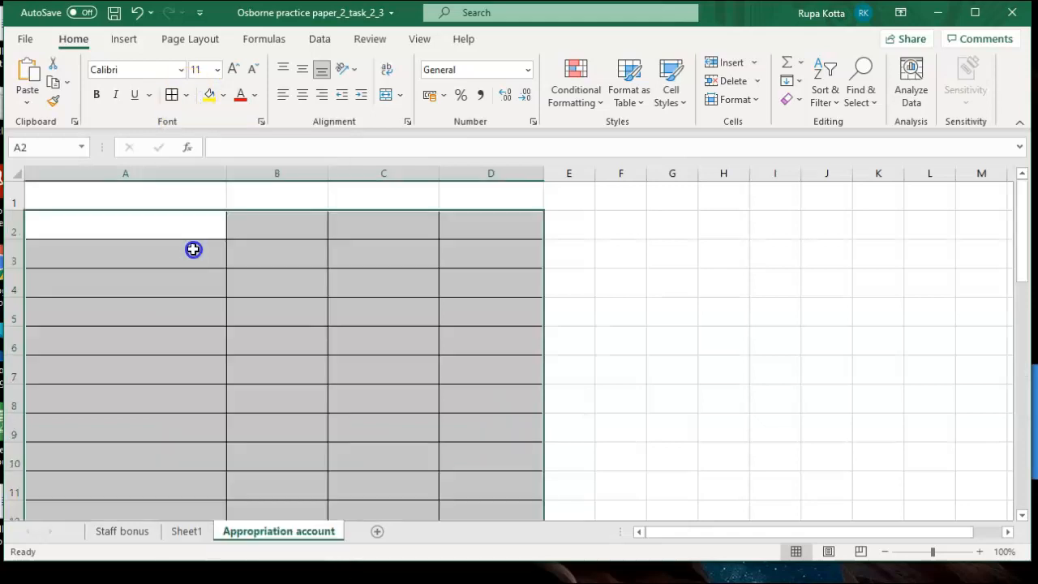
click(620, 369)
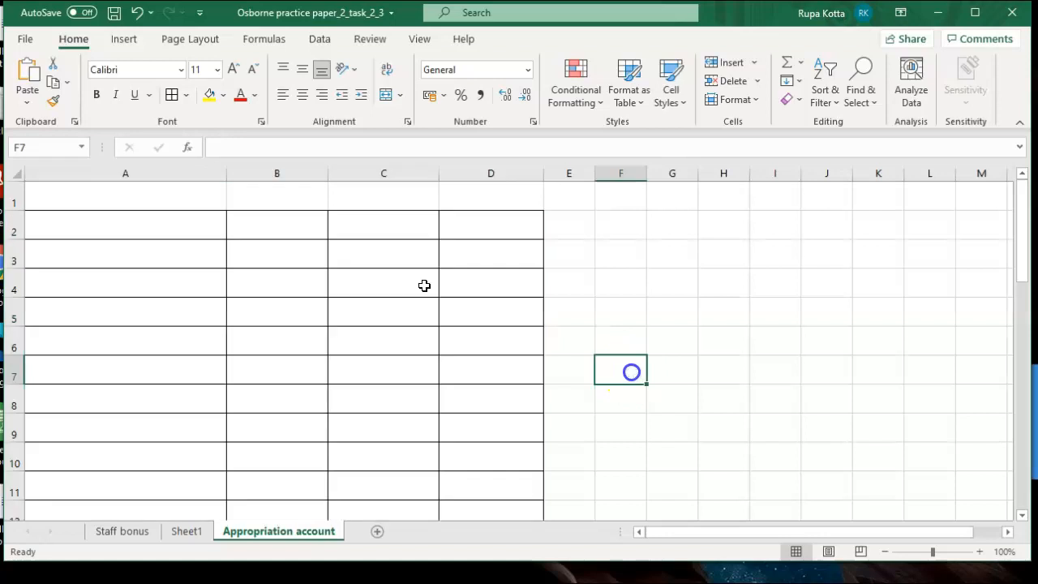
Step: Enter the row 2 headings: Details in A2, the two partners' full names in B2 and C2, and Totals in D2
click(179, 225)
text(Details)
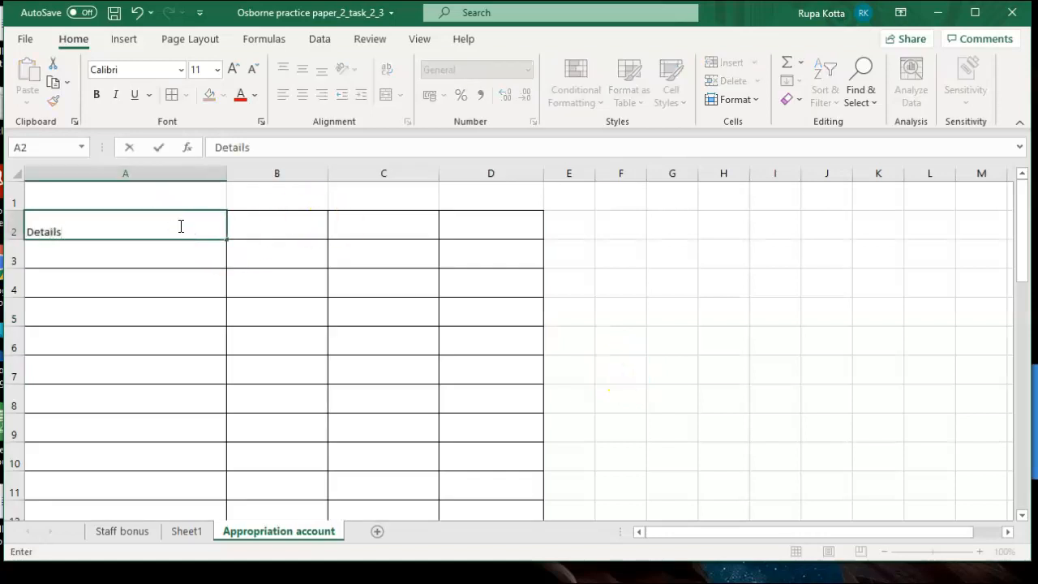
key(Tab)
text(R)
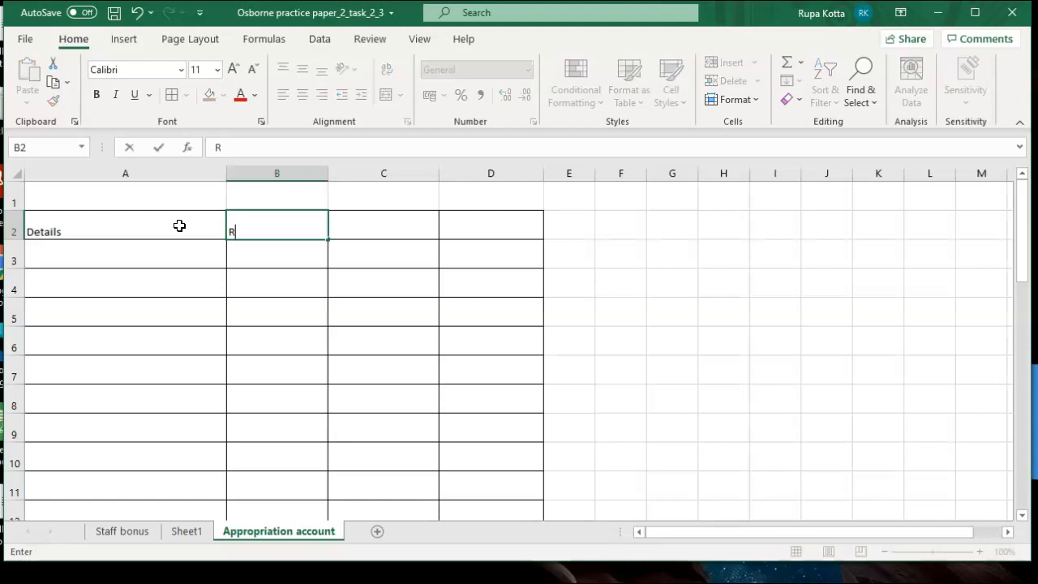
text(ebecca Pin)
key(Tab)
text(Niel)
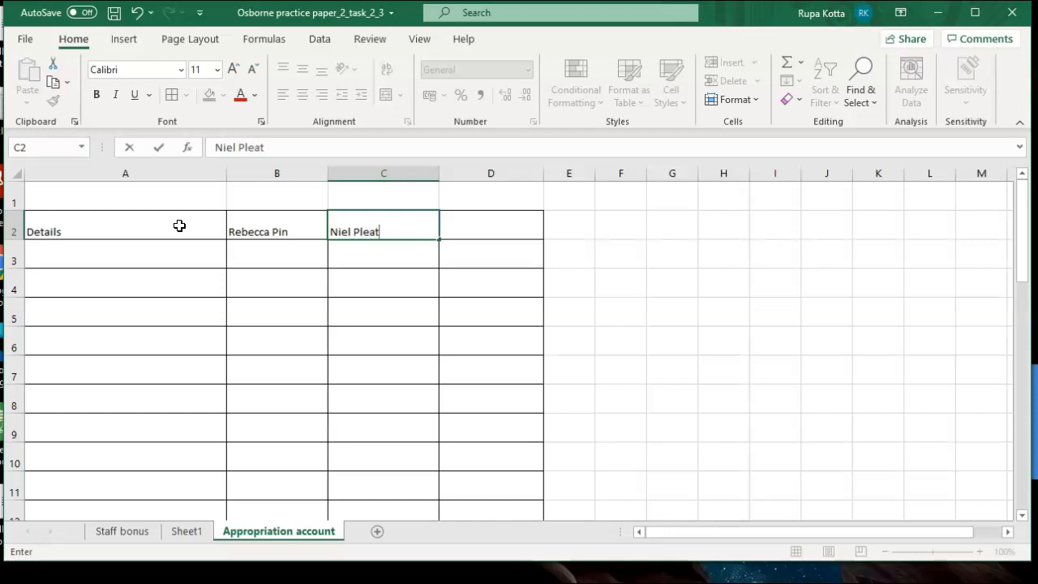
click(455, 227)
text(t)
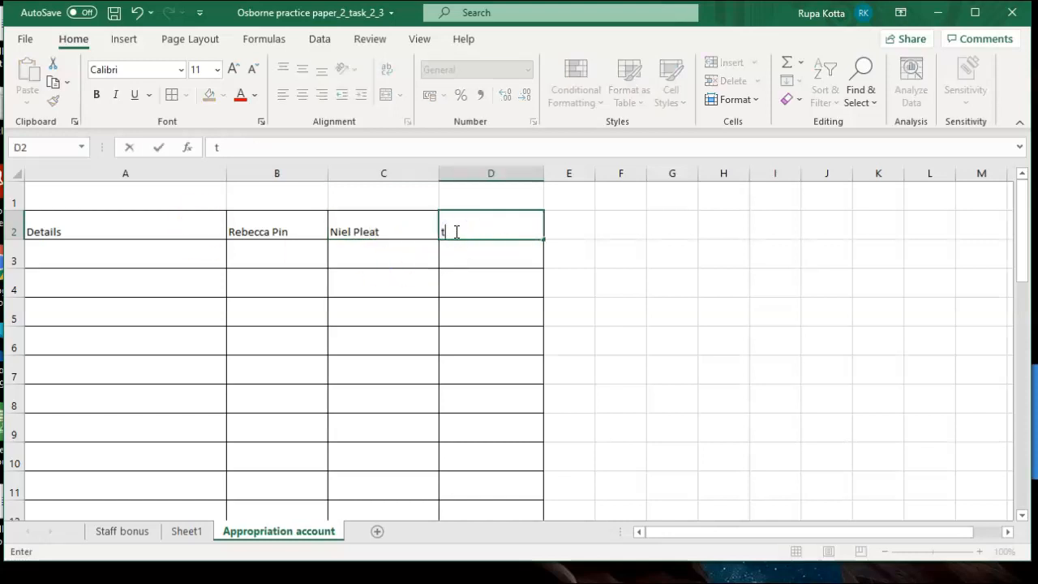
key(BackSpace)
key(BackSpace)
key(BackSpace)
click(376, 317)
click(84, 230)
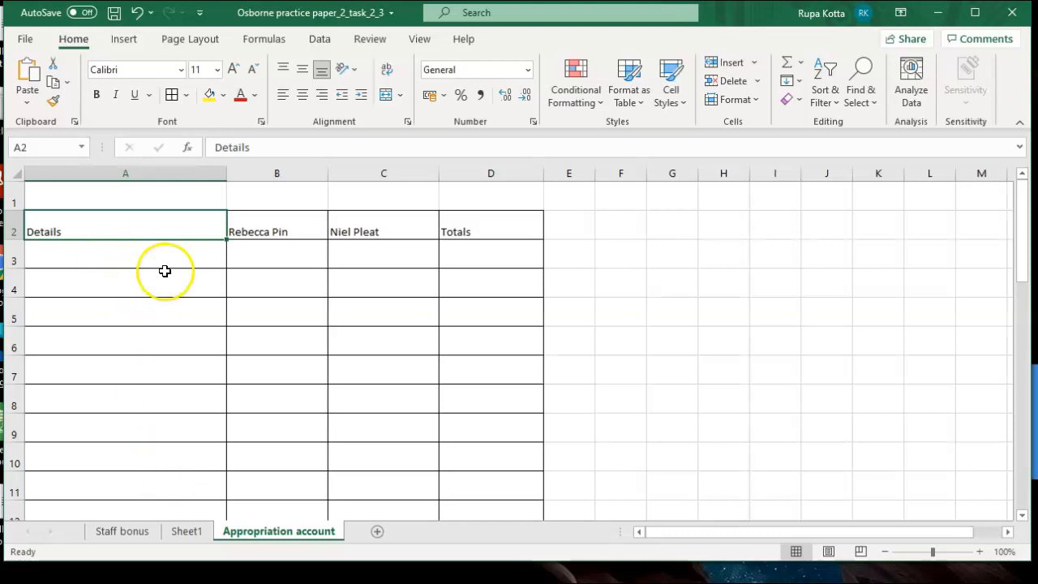
Step: Label A3 as Net profit and enter the year's profit from Sheet1, 259158, in D3
click(134, 268)
text(Net profit)
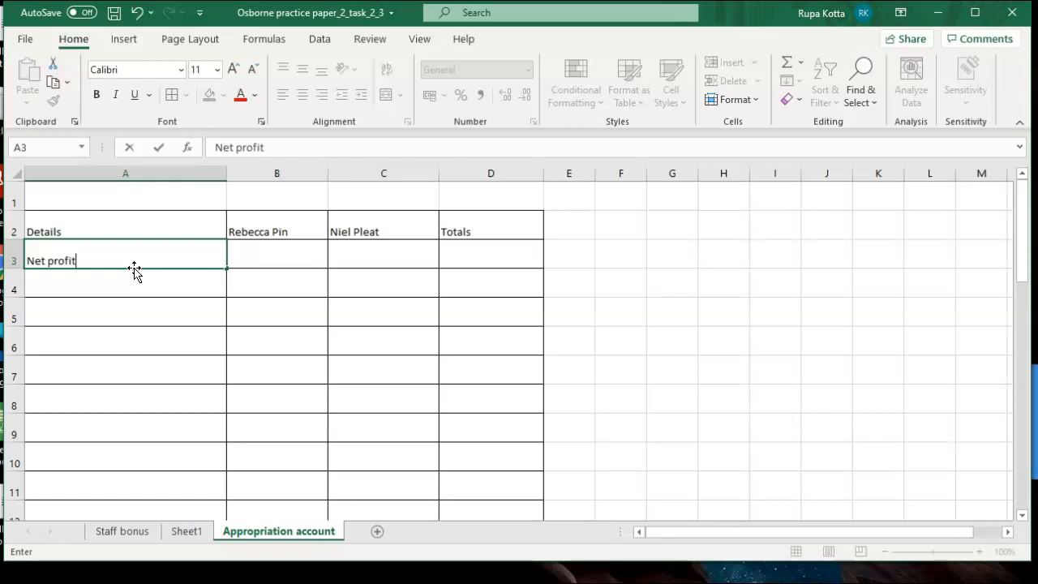
click(184, 531)
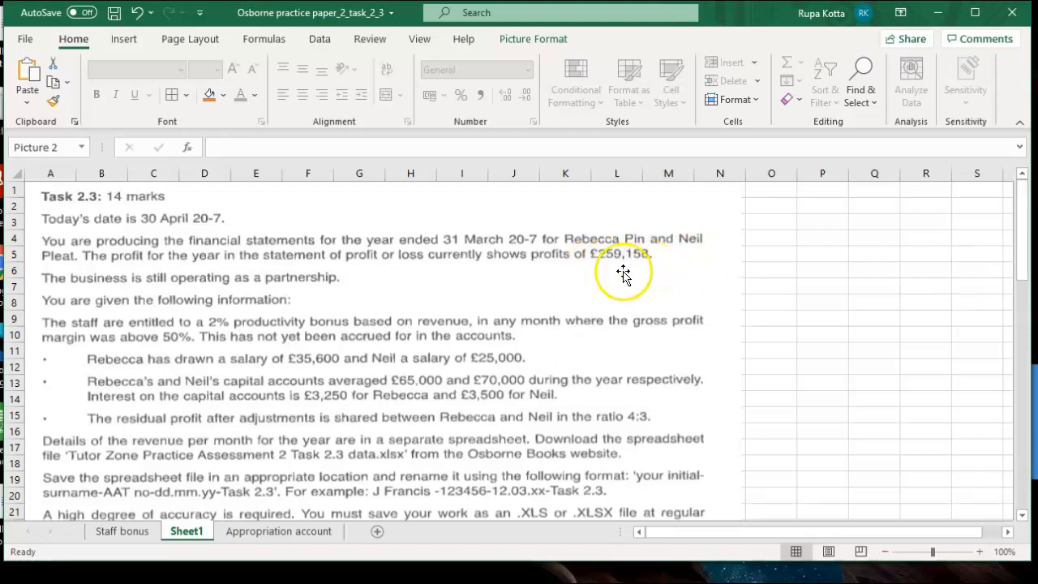
click(249, 532)
click(471, 251)
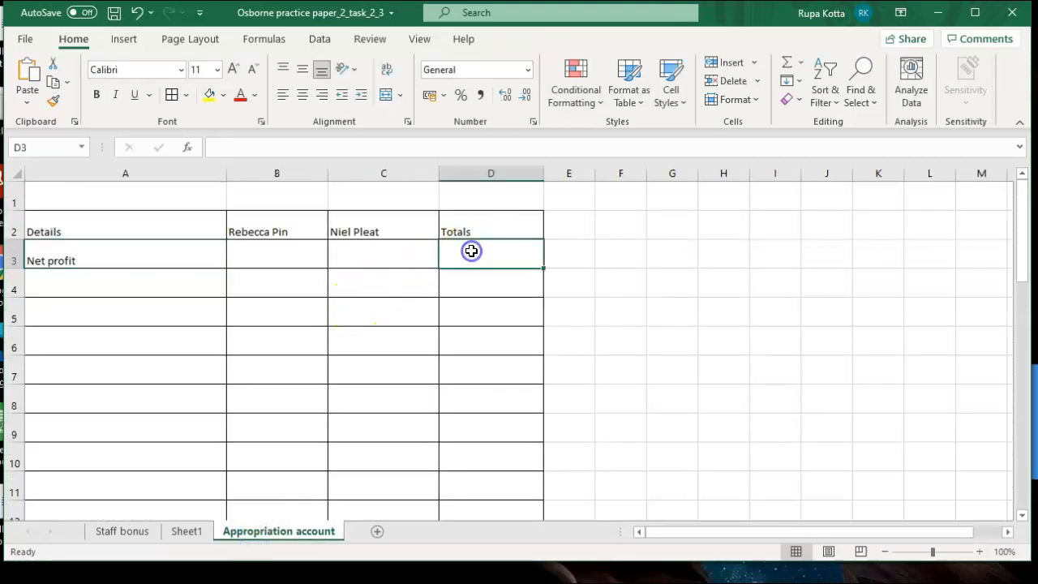
text(259158)
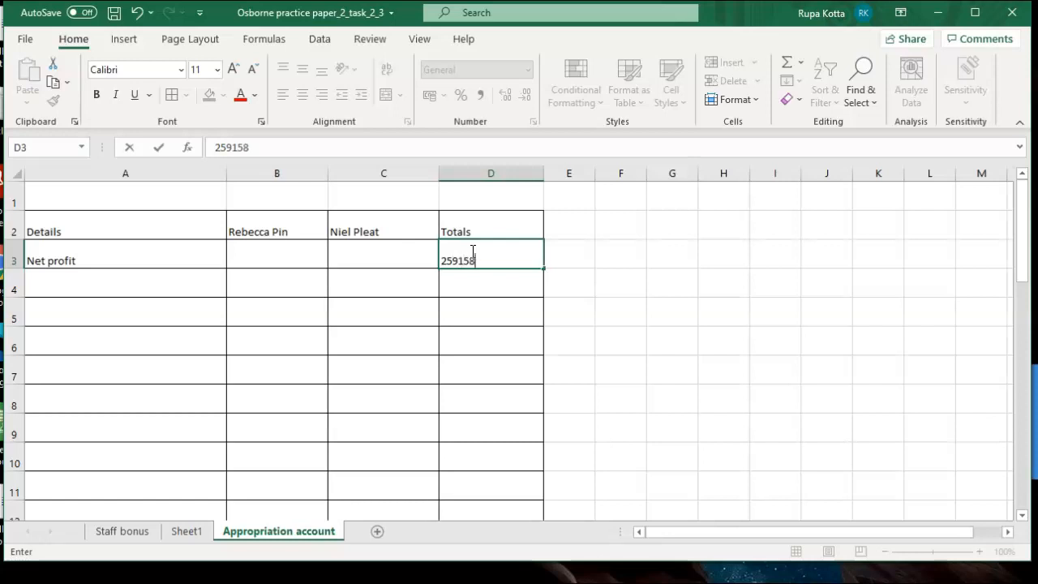
click(414, 310)
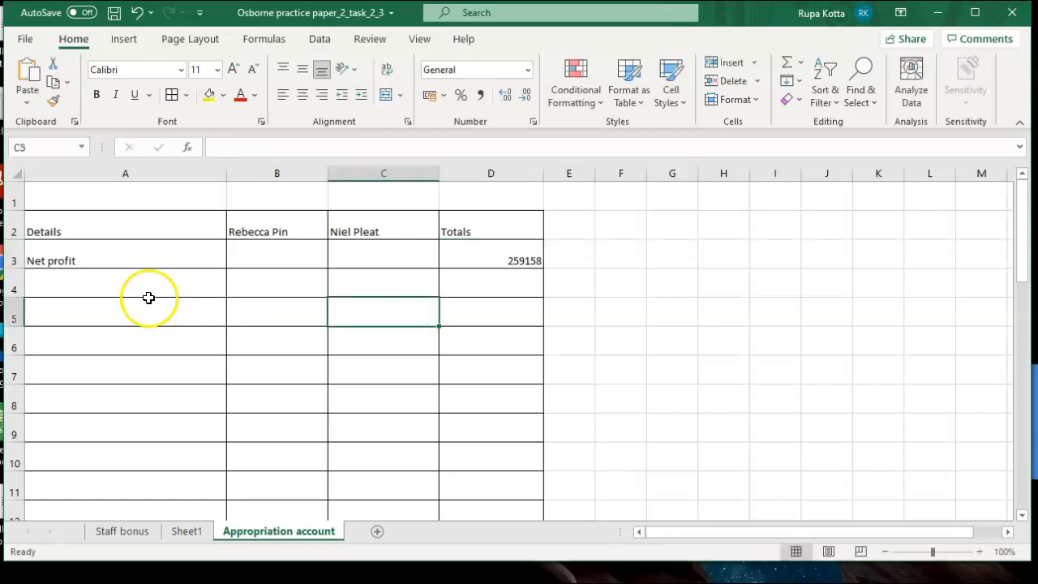
Step: Label A5 as Salaries and enter the first partner's salary from Sheet1, 35600, in B5
click(121, 288)
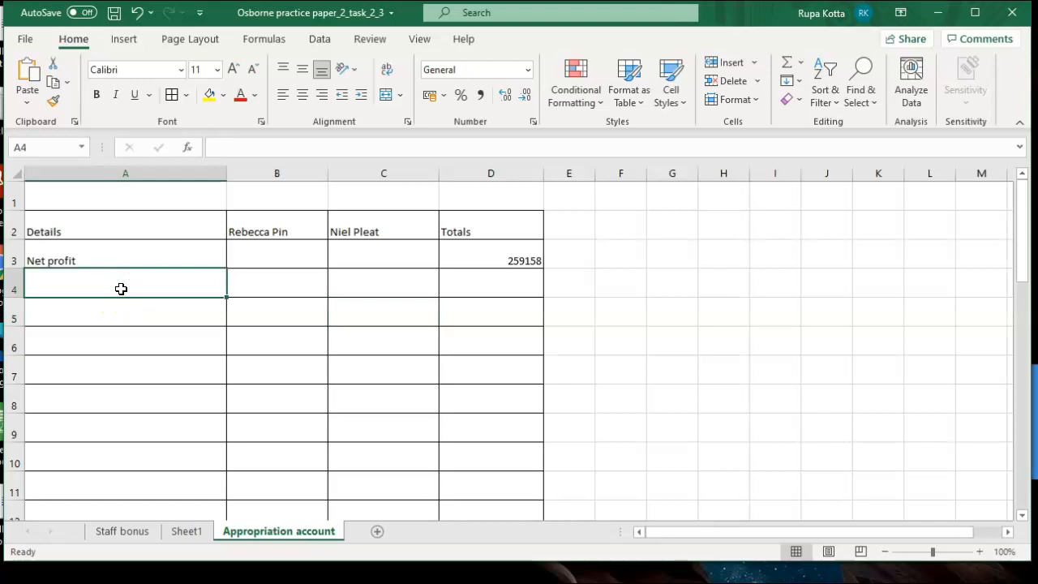
click(111, 310)
text(Sa)
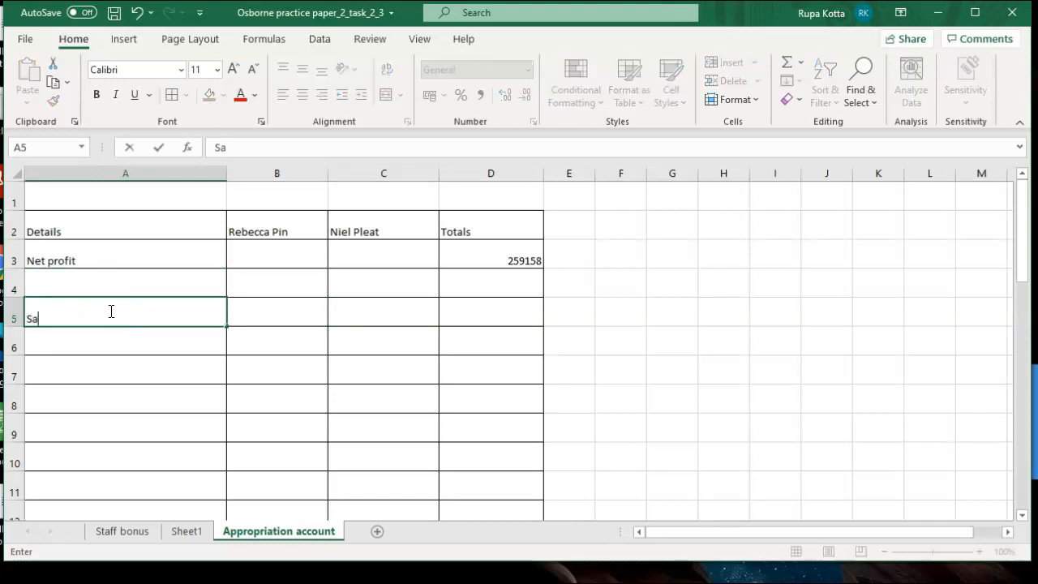
text(laries)
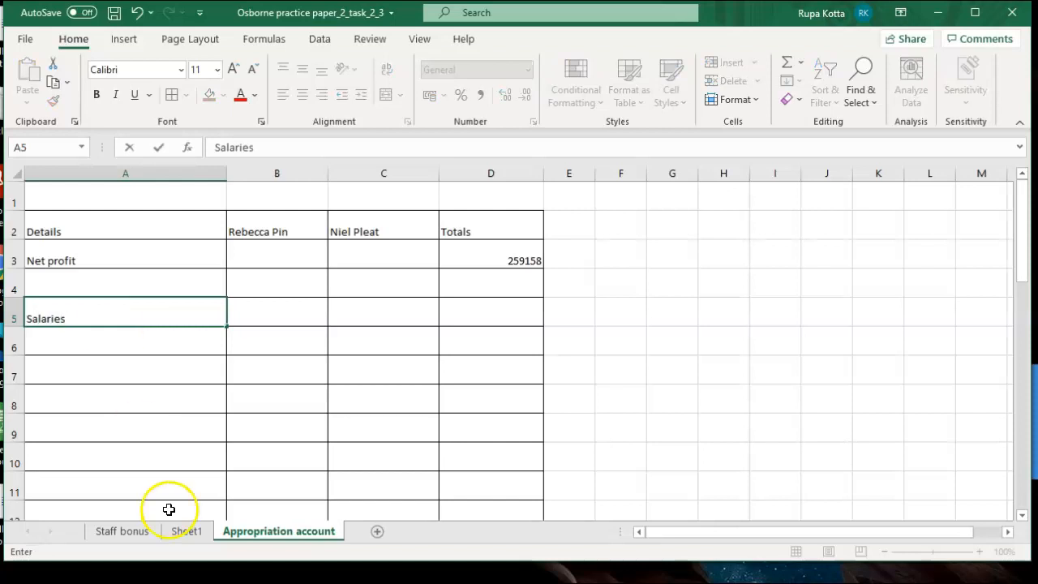
click(178, 531)
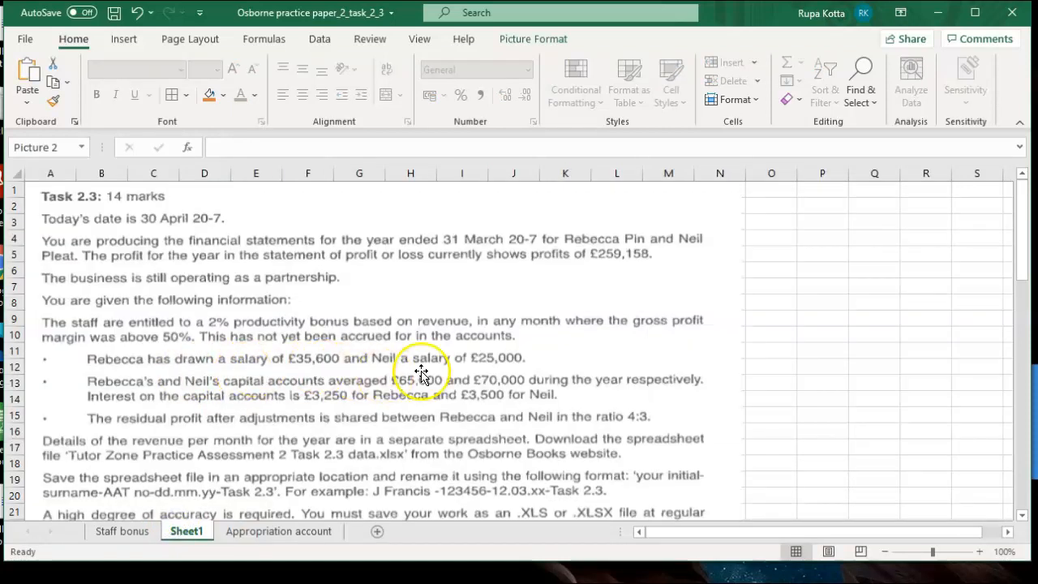
click(252, 532)
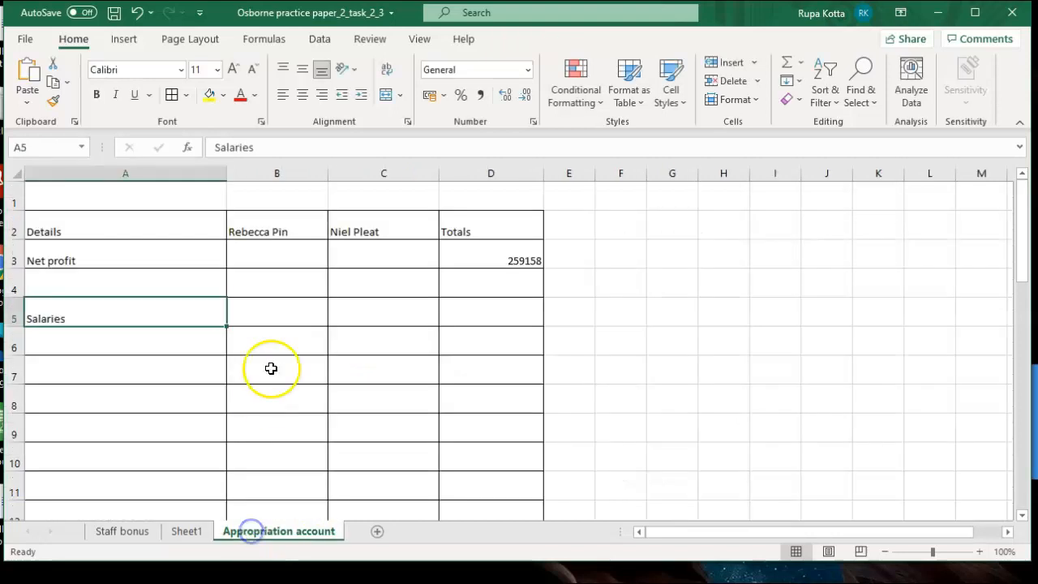
click(297, 318)
text(35600)
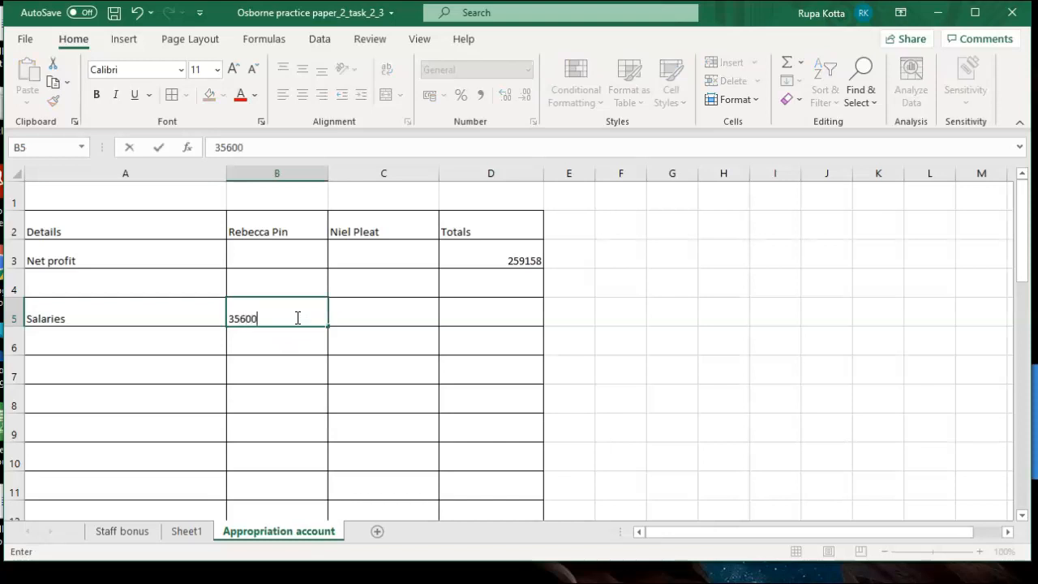
key(Tab)
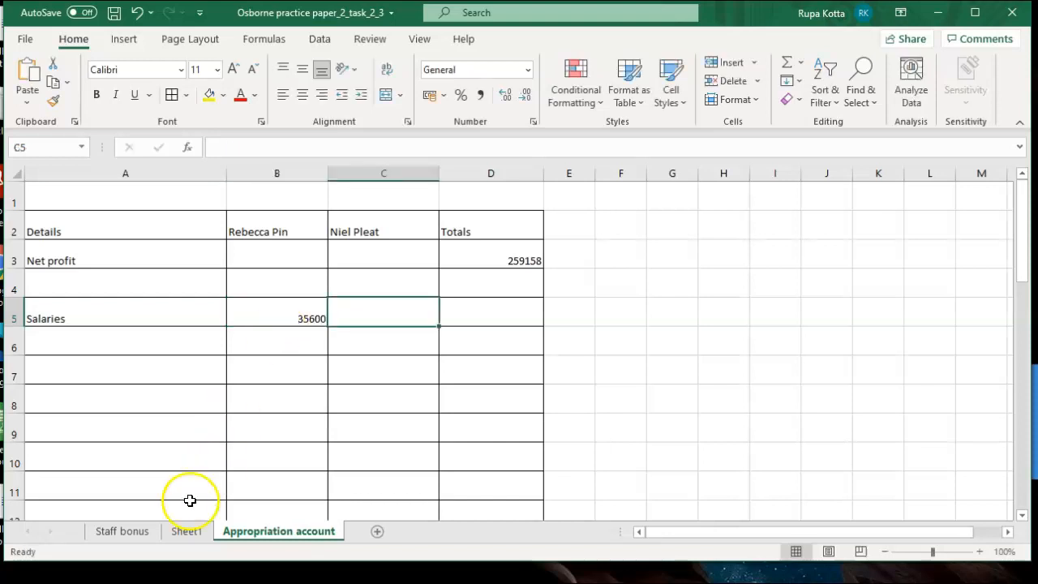
Step: Enter the second partner's salary from Sheet1, 25000, in C5 and total the Salaries row in D5 with AutoSum
click(185, 536)
click(266, 534)
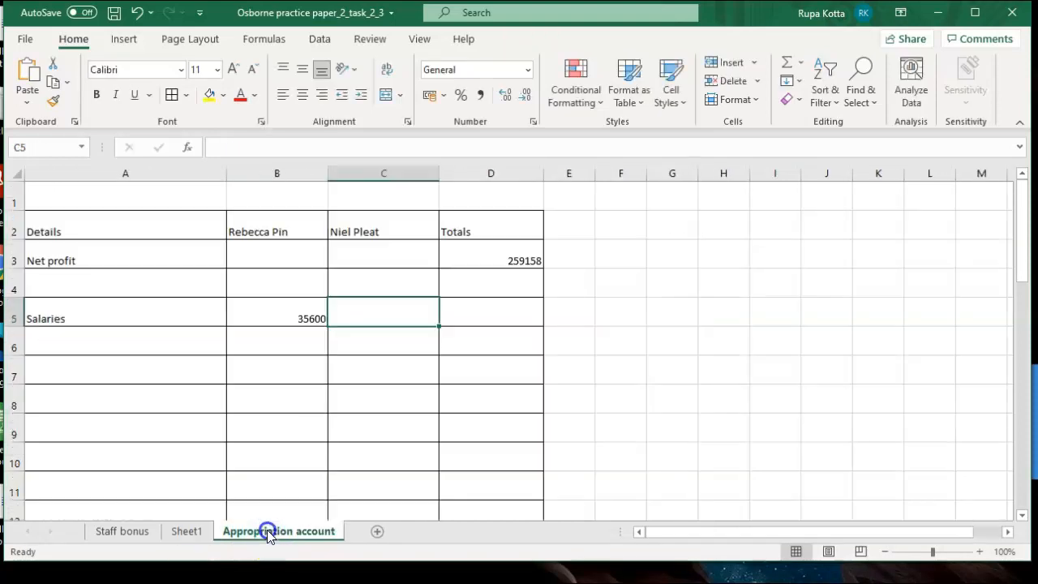
text(25000)
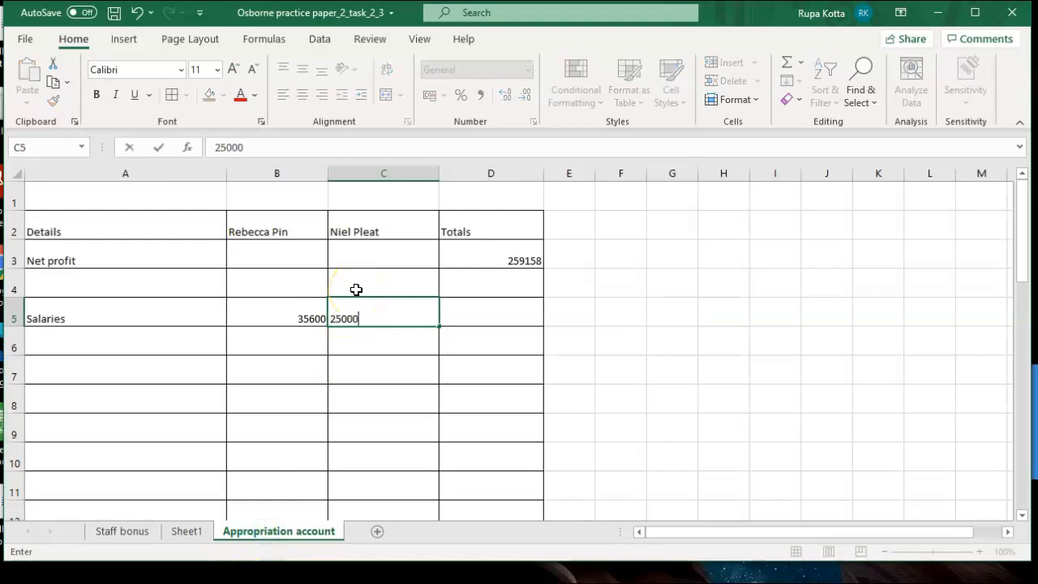
click(367, 346)
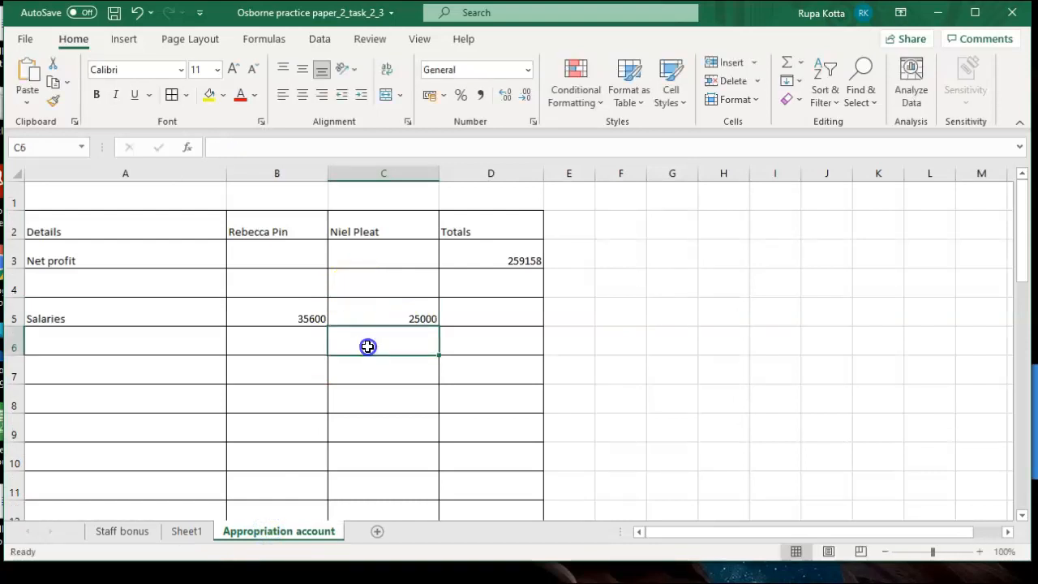
drag(316, 322, 488, 310)
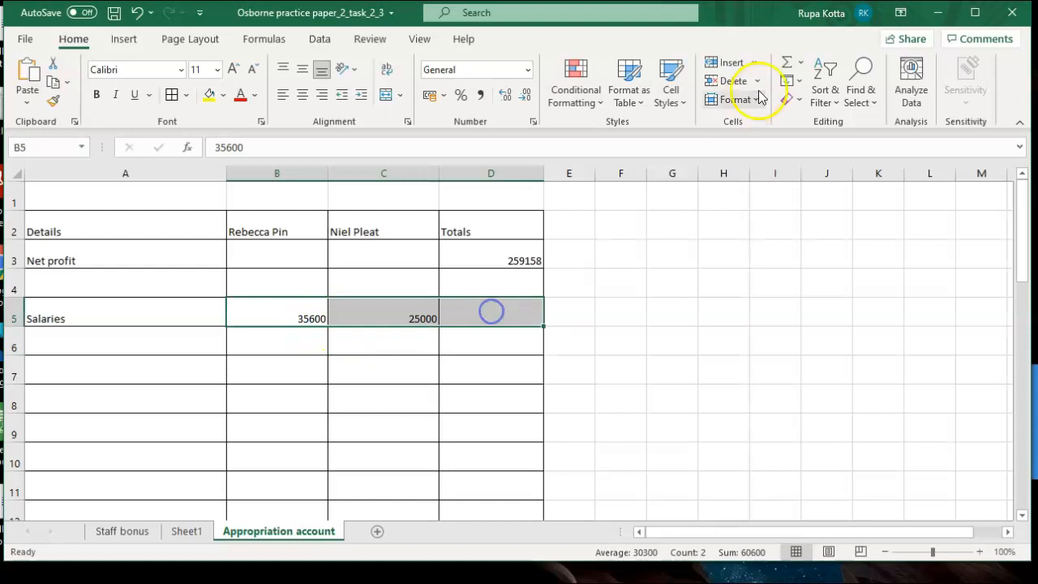
click(785, 65)
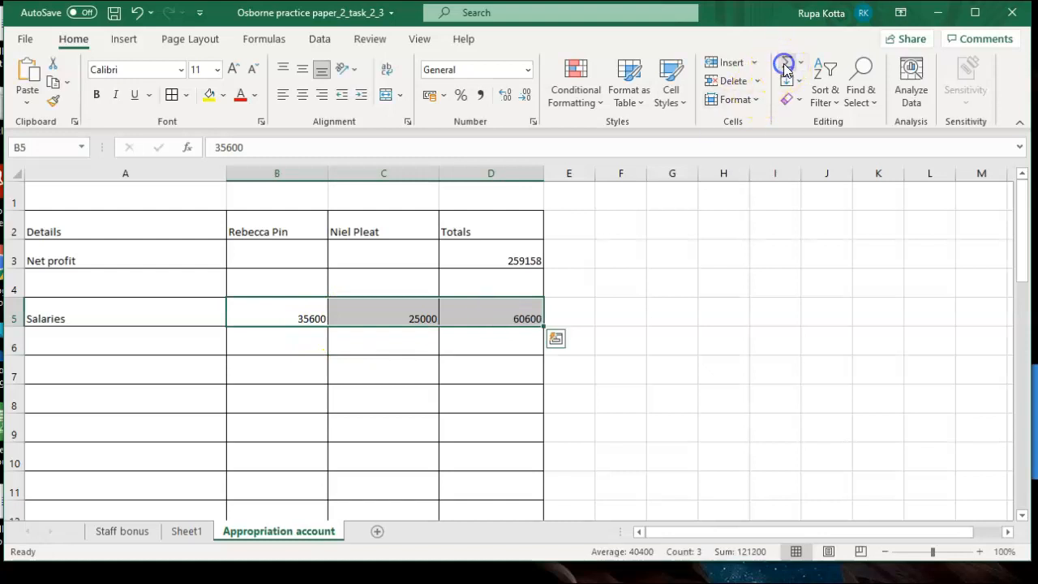
Step: Label A6 as Interest on Capital and enter the partners' interest from Sheet1, 3250 in B6 and 3500 in C6
click(66, 354)
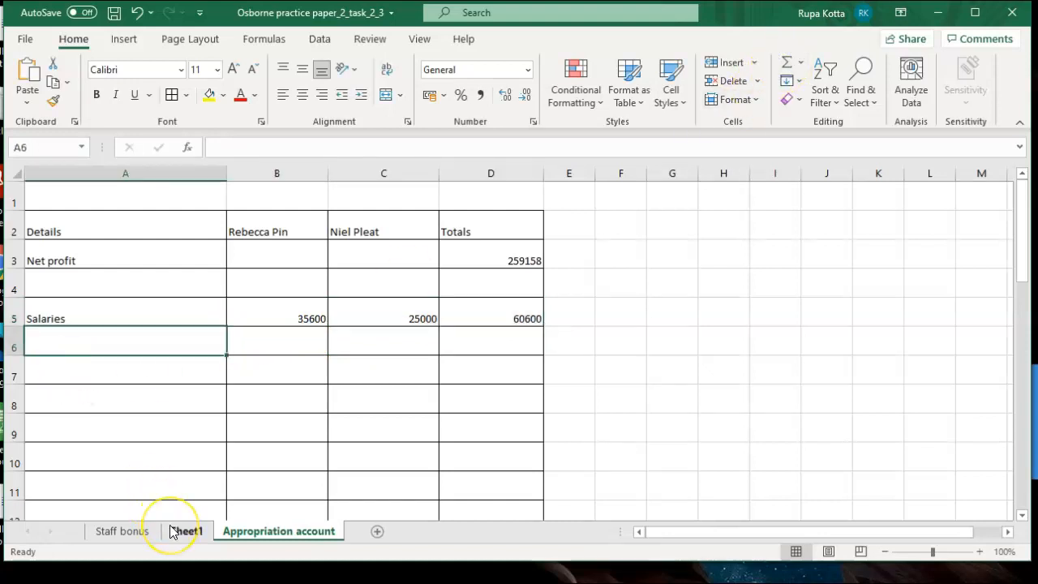
text(Interes)
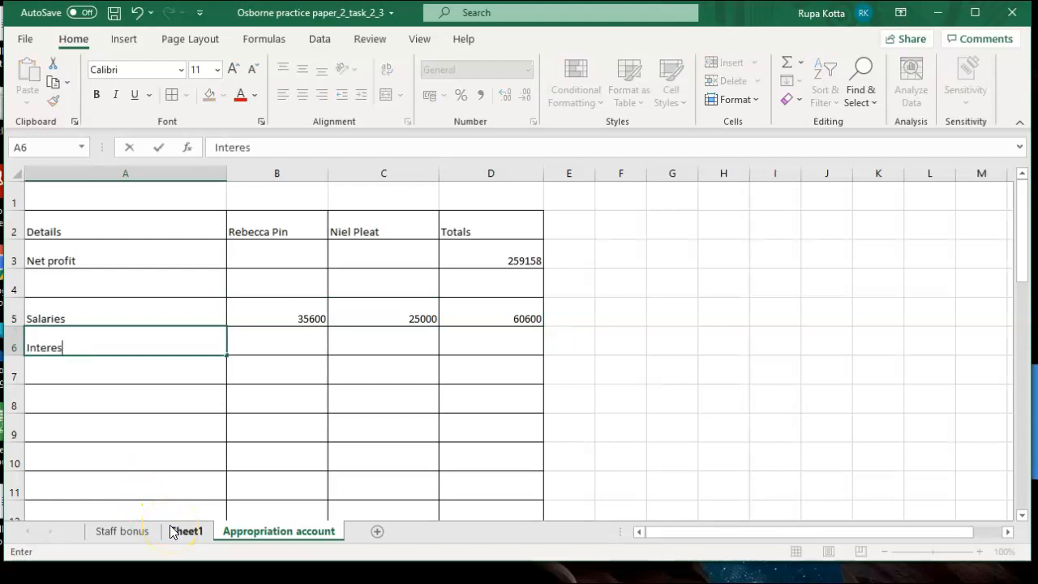
text(t on Capital)
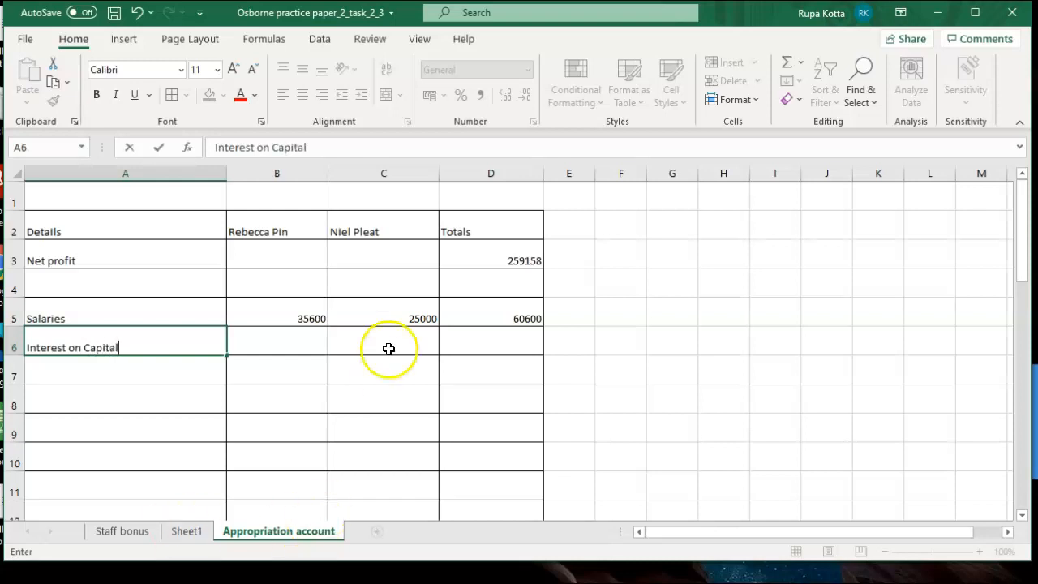
click(312, 345)
click(187, 532)
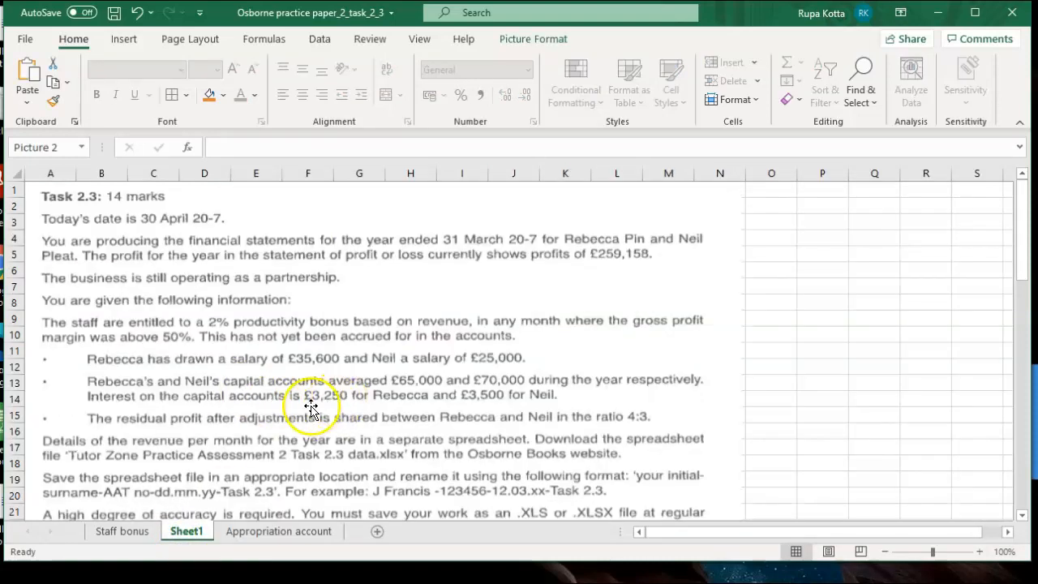
click(243, 529)
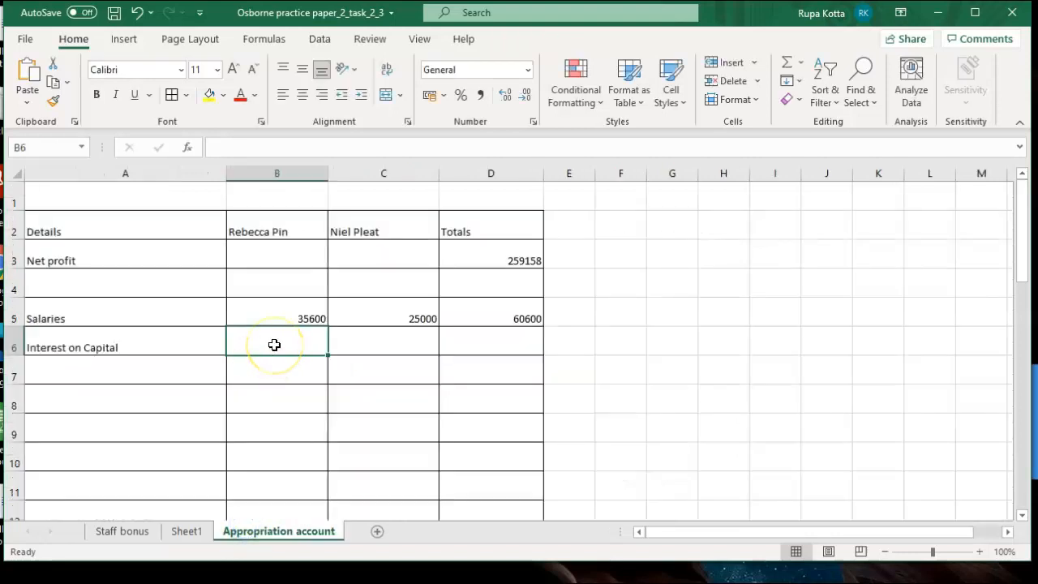
text(3250)
key(Tab)
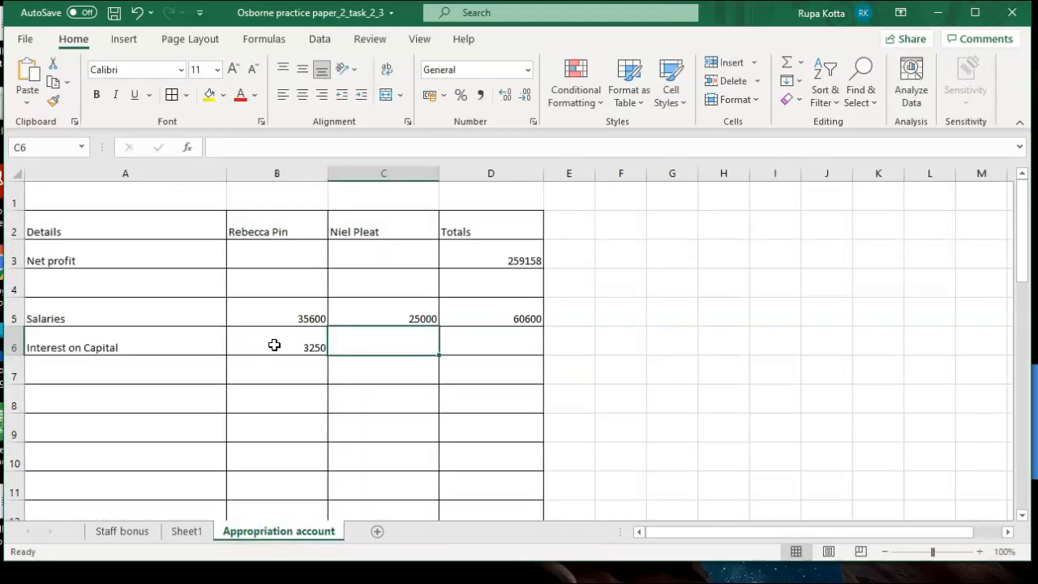
text(3500)
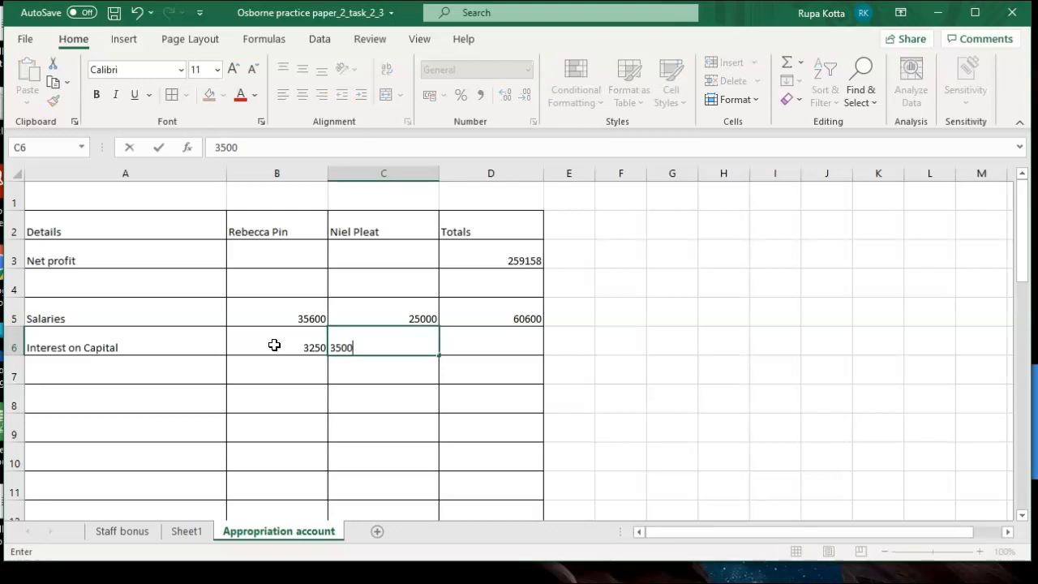
Step: Fill the Salaries total formula from D5 down to D6 for the Interest on Capital row
click(466, 341)
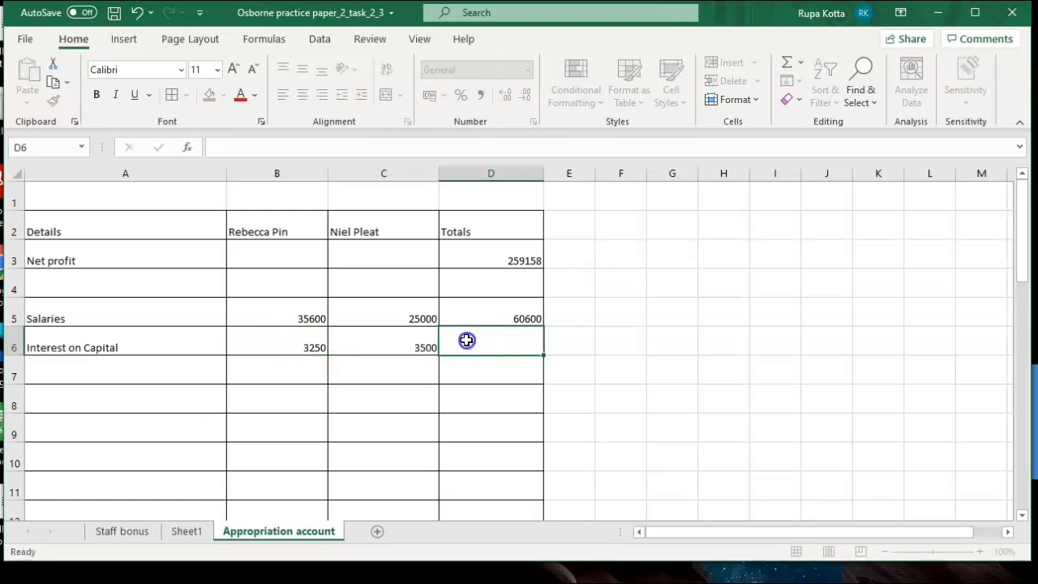
click(501, 319)
drag(544, 328, 540, 352)
click(590, 370)
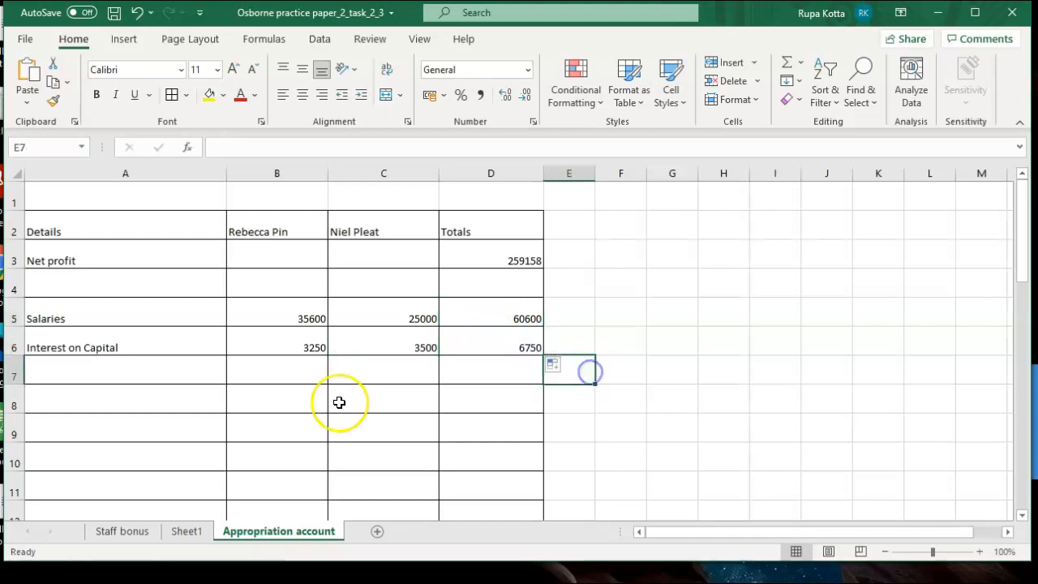
Step: Label cell A7 as Bonus, below the Interest on Capital row
click(127, 374)
text(B)
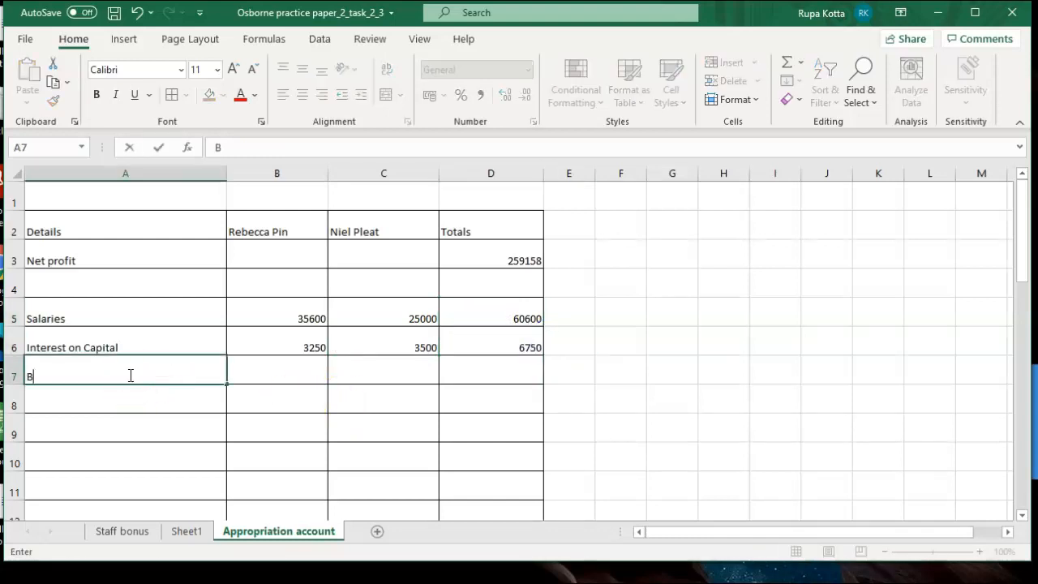
text(onus)
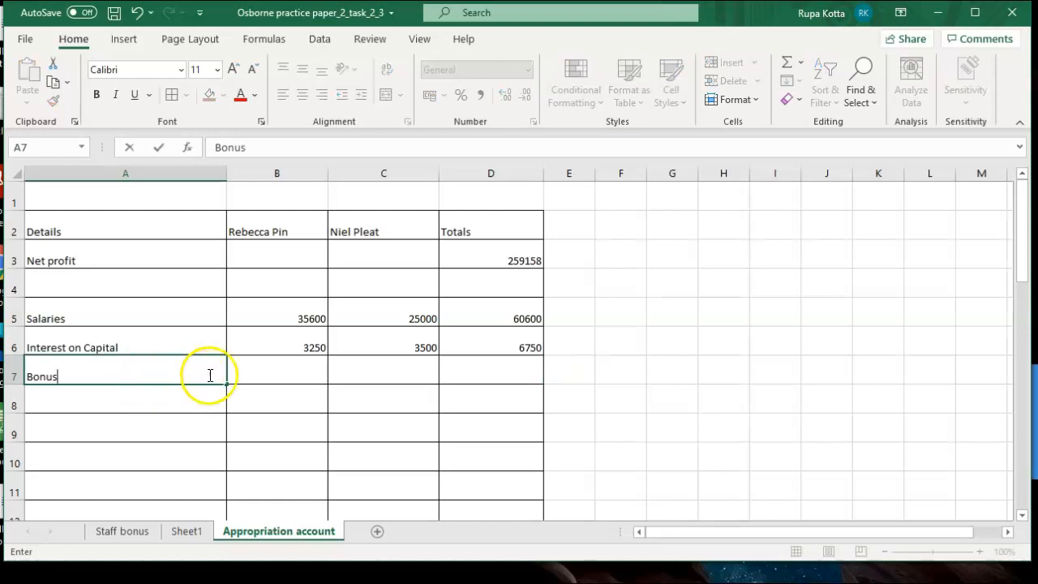
click(276, 368)
text(=)
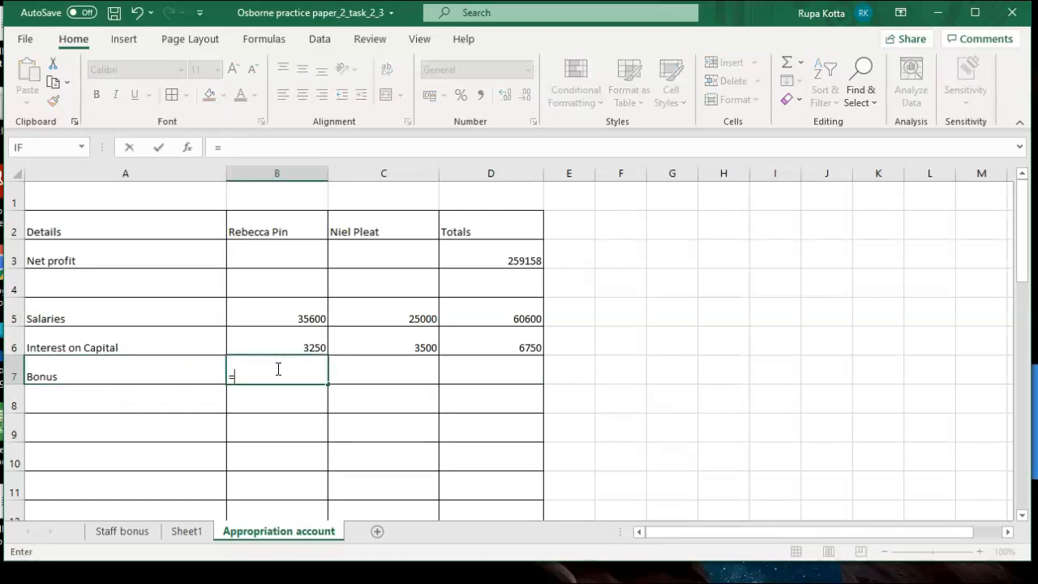
click(124, 533)
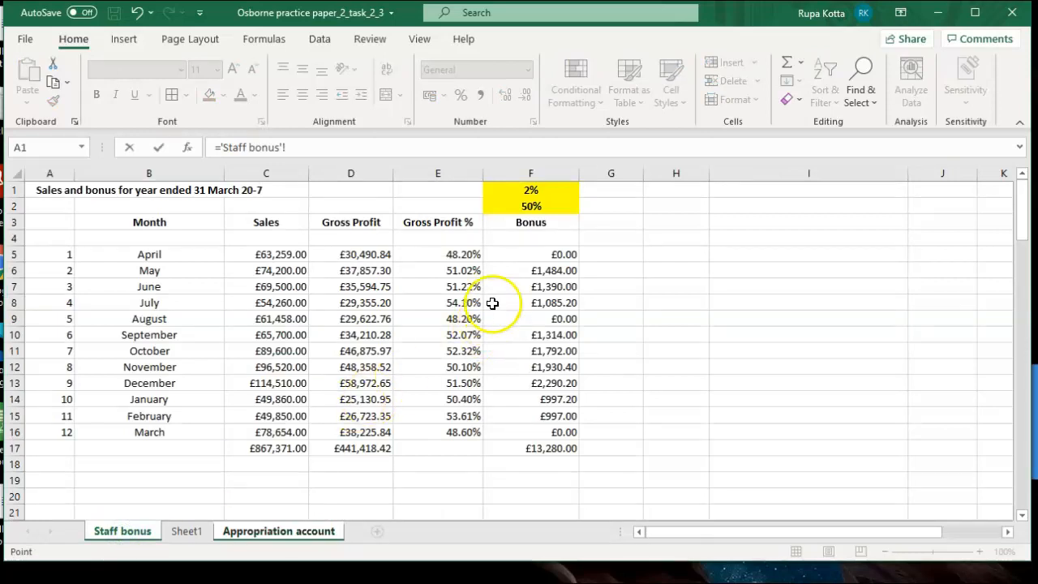
click(195, 533)
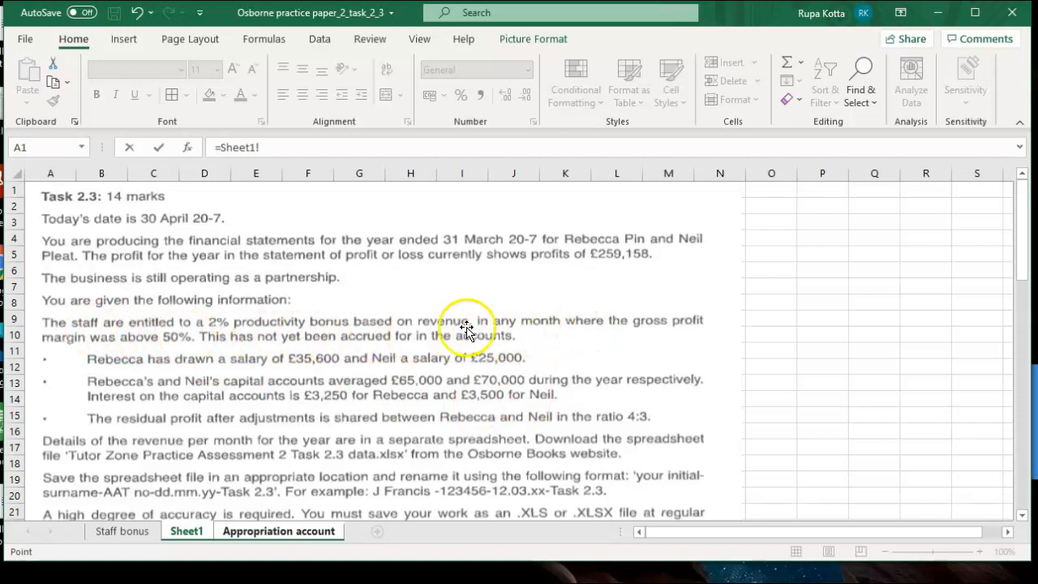
drag(1024, 278, 1031, 477)
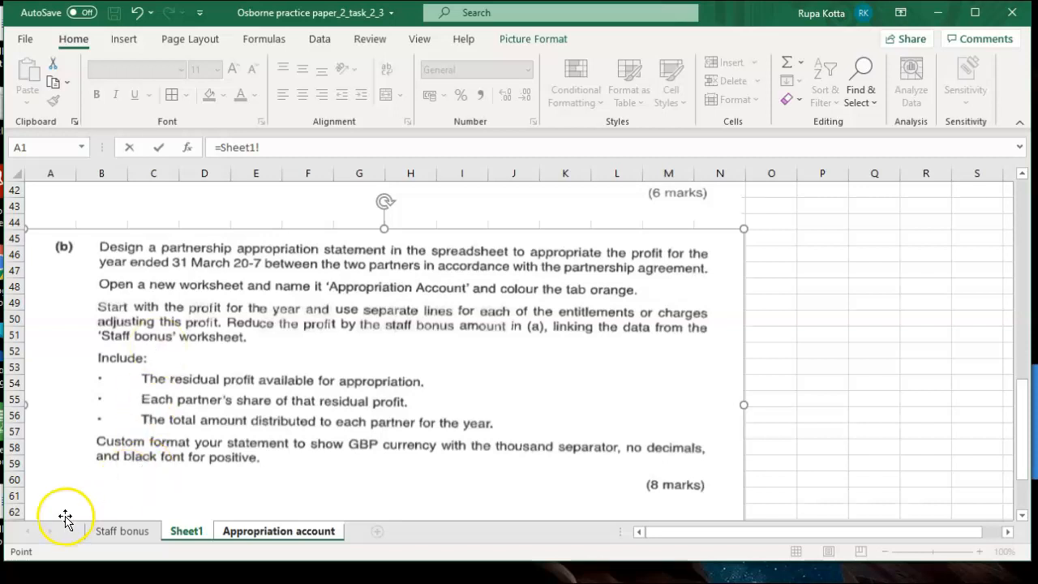
key(Escape)
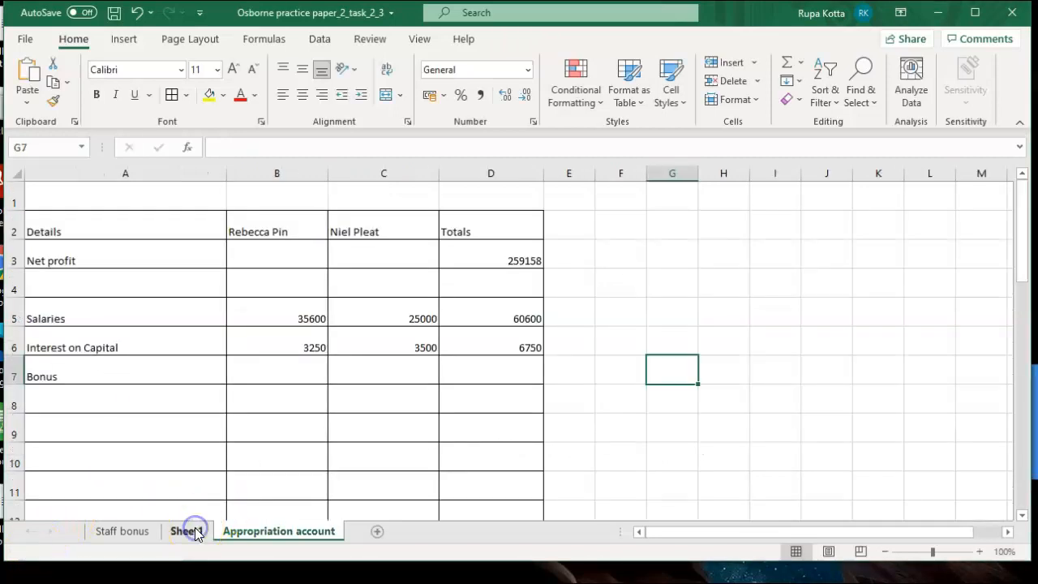
Step: Following part (b) on Sheet1, deduct the staff bonus total from the net profit in D3 with =259158-'Staff bonus'!F17
click(186, 531)
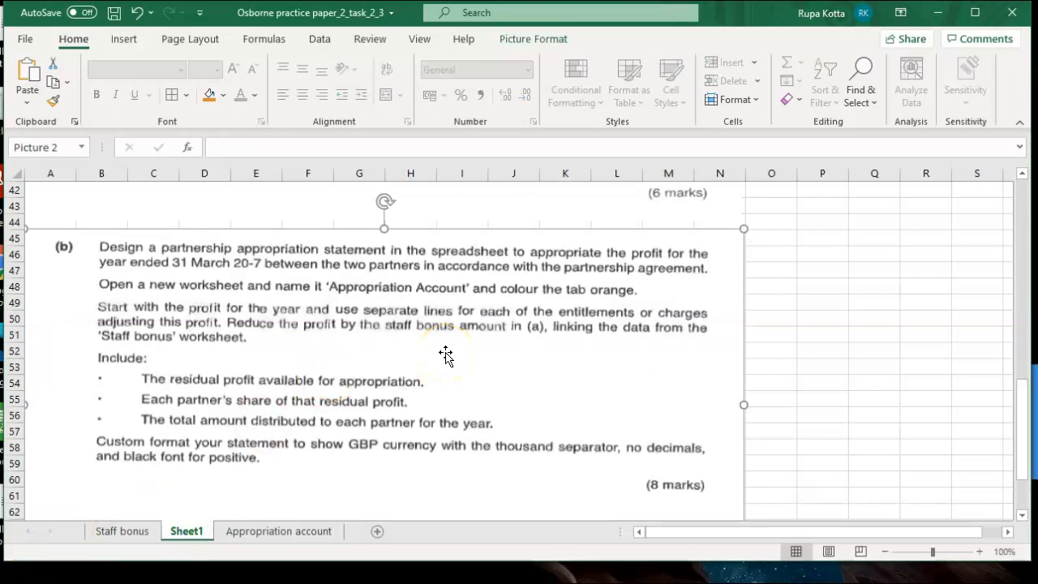
click(148, 532)
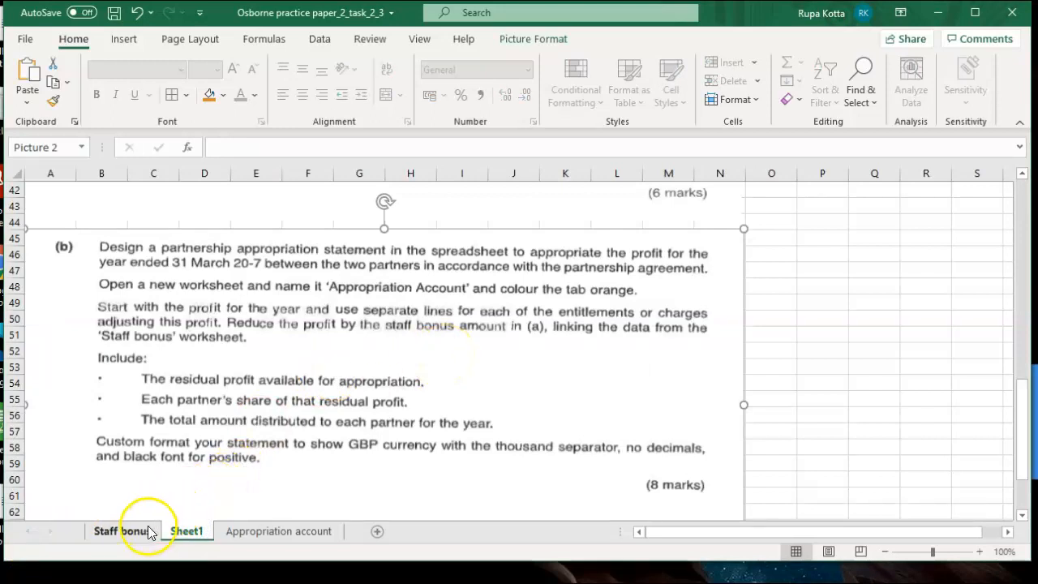
click(231, 532)
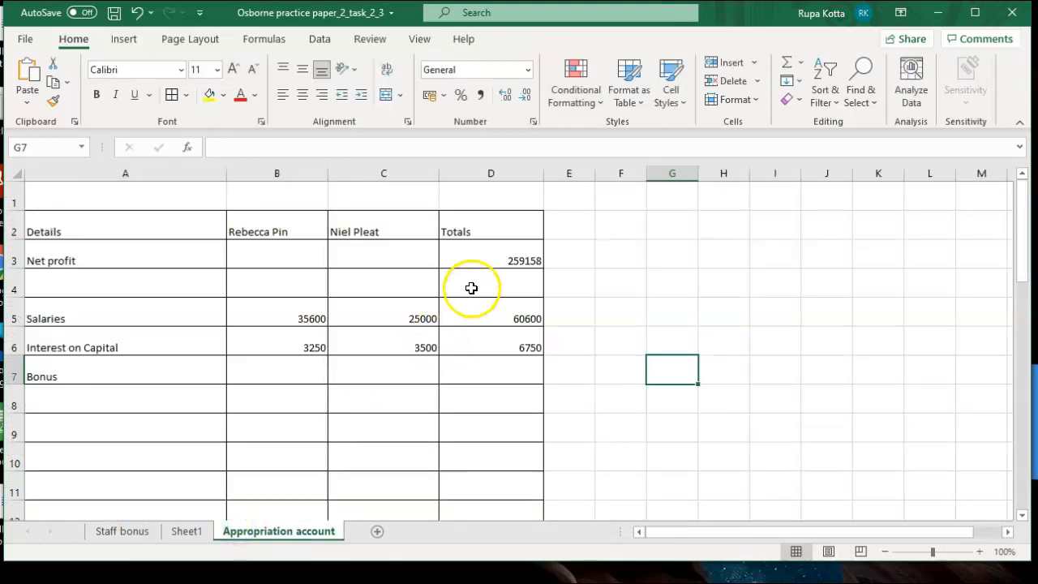
click(505, 259)
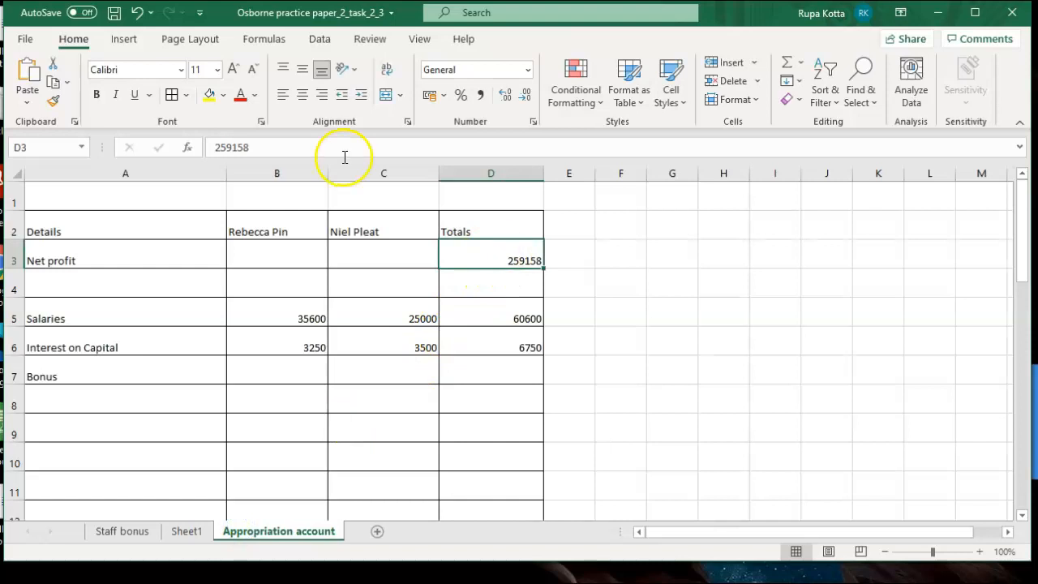
click(217, 148)
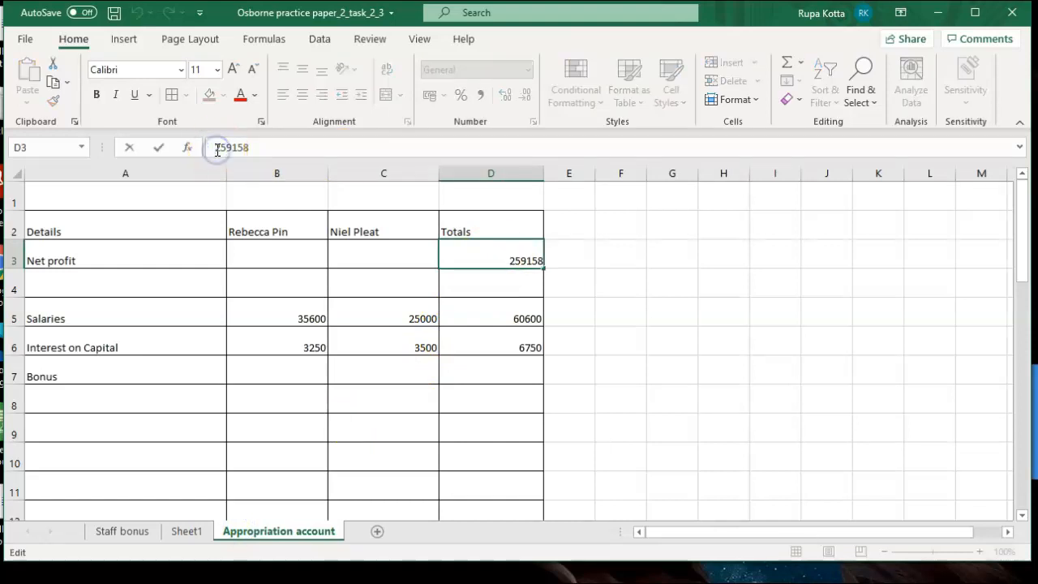
text(=)
click(262, 146)
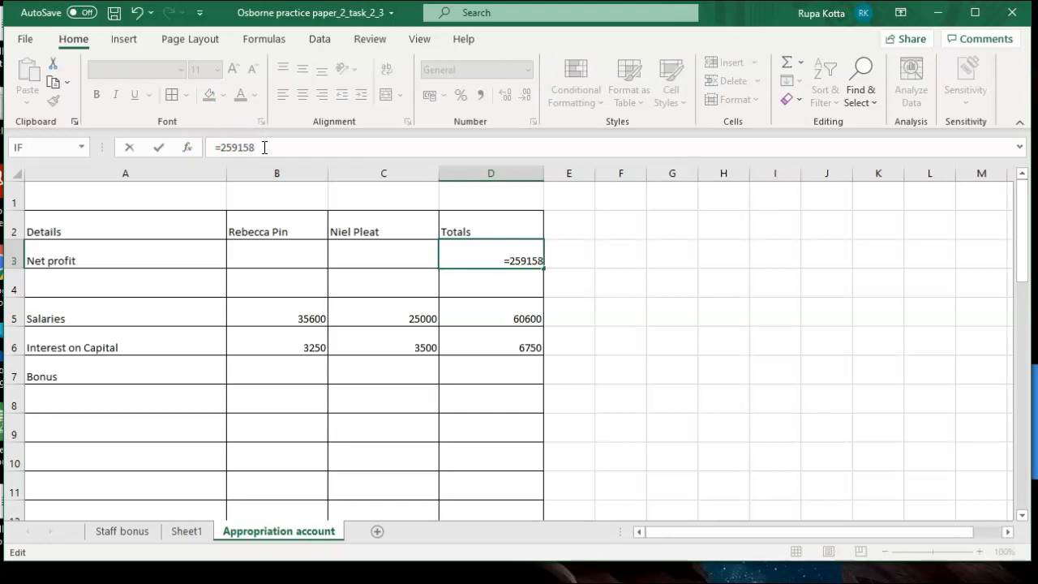
click(130, 530)
click(499, 450)
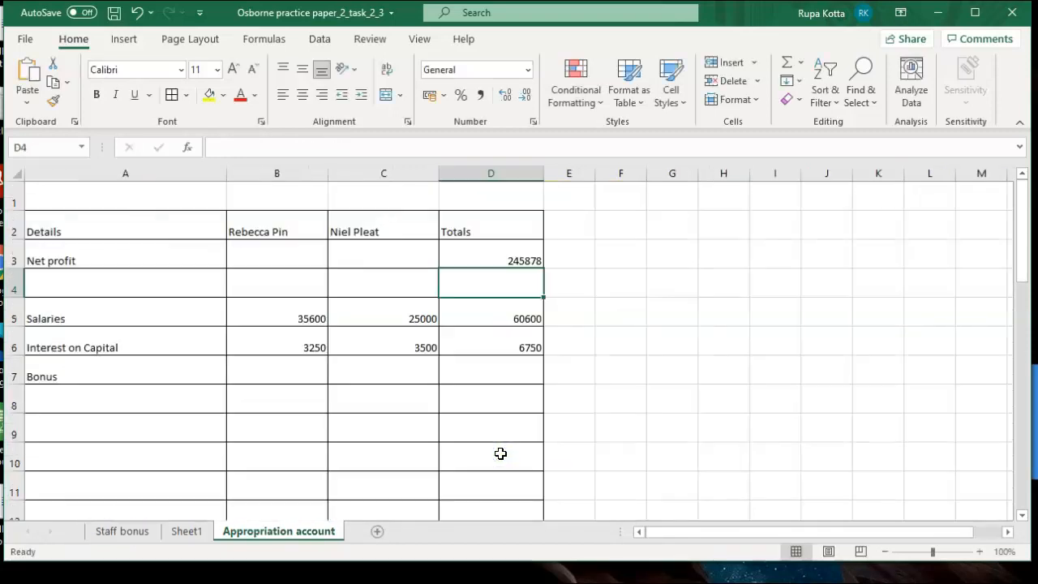
click(705, 328)
click(514, 257)
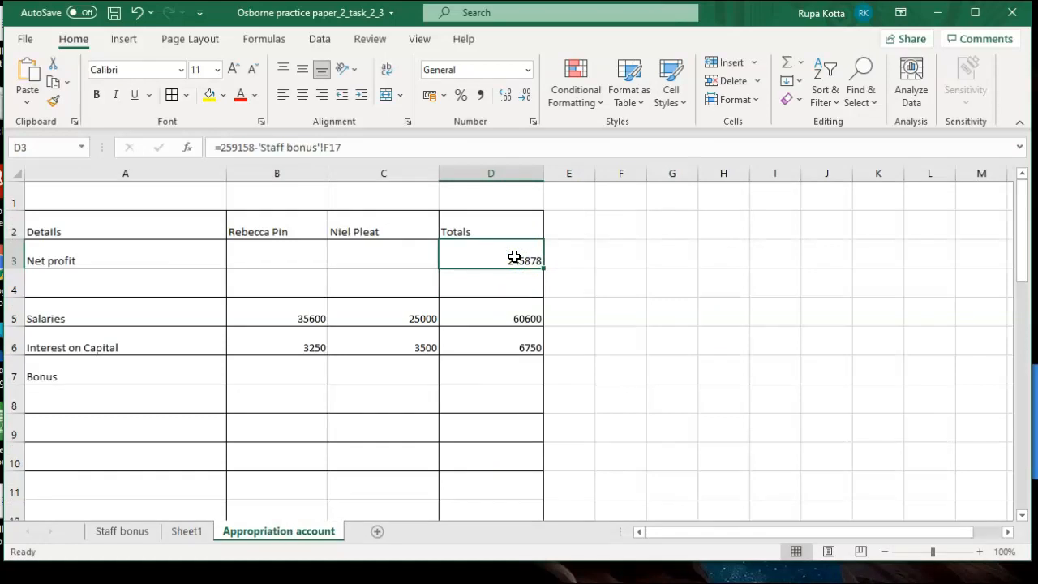
Step: Clear the Bonus label from A7 and label A8 as Residual profit
click(151, 379)
text(=)
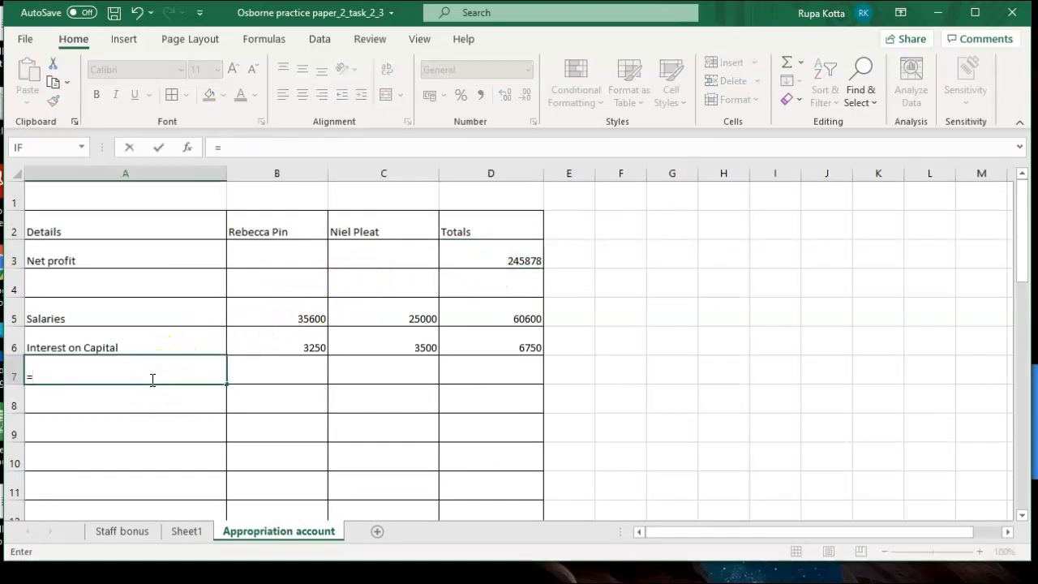
key(BackSpace)
click(135, 405)
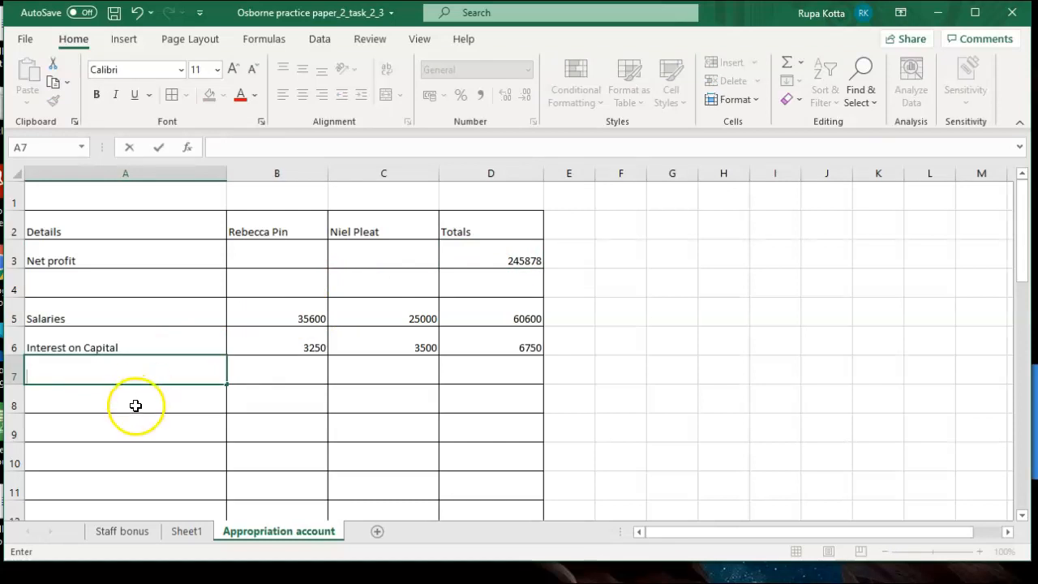
text(Residual profit)
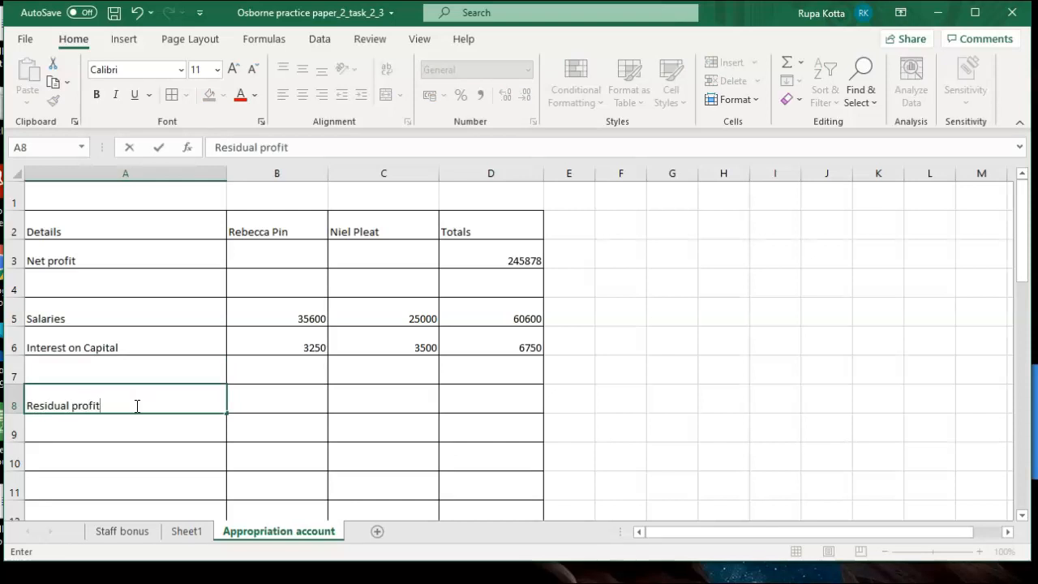
Step: Calculate the residual profit in D8 by deducting total salaries and interest from net profit with =D3-D5-D6
click(463, 397)
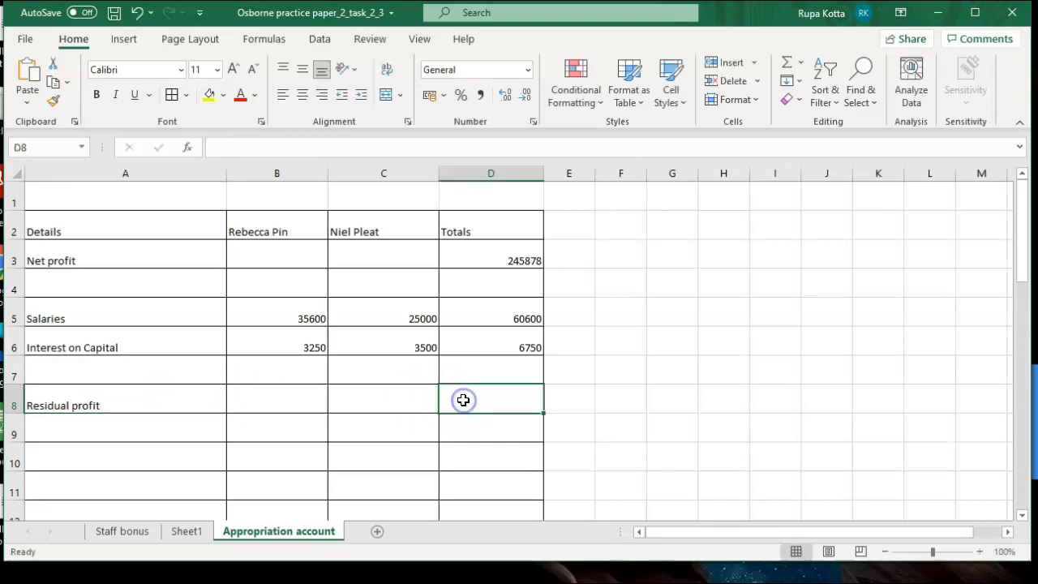
text(=)
click(505, 260)
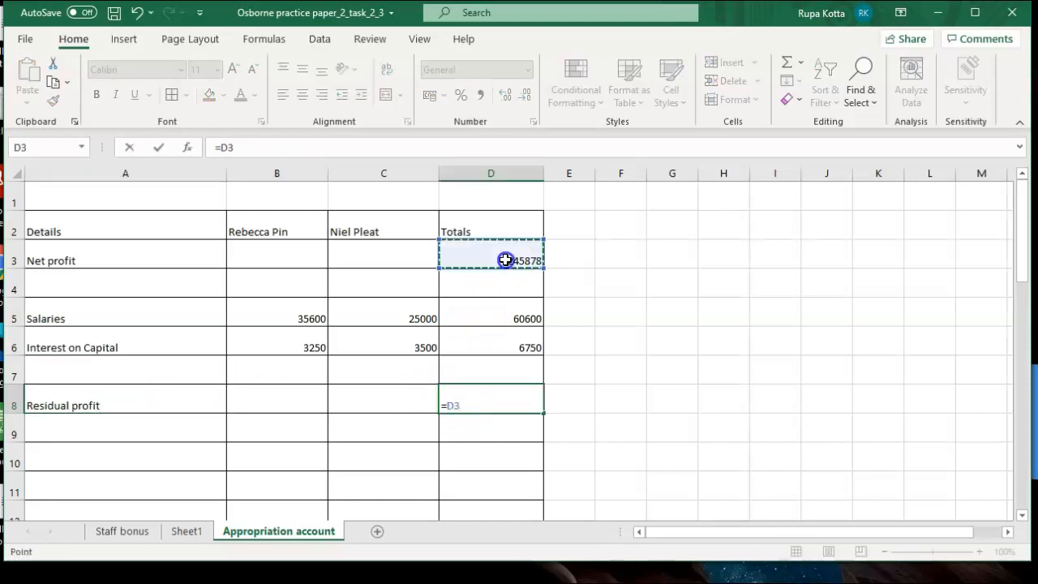
text(-)
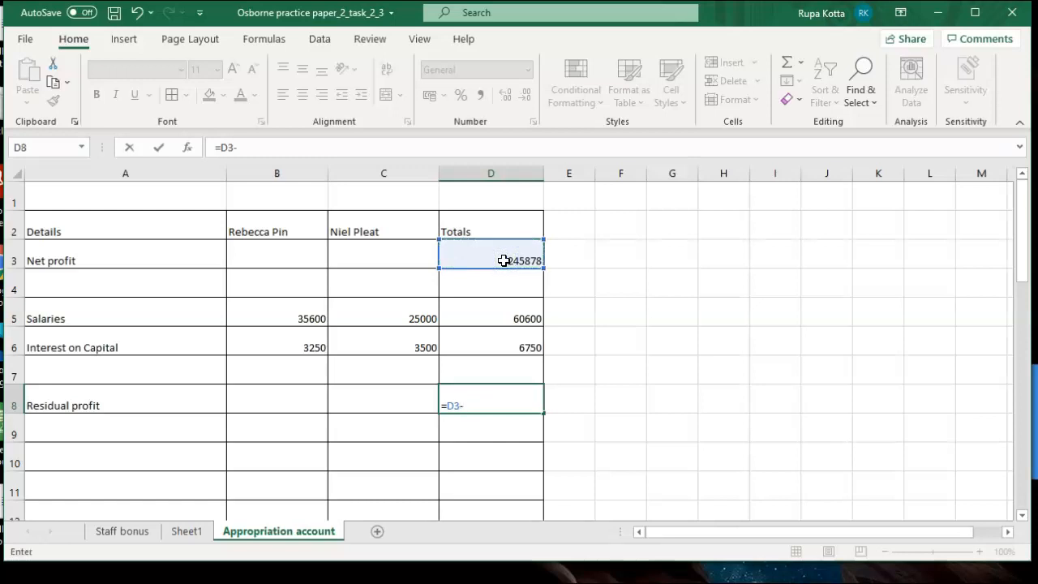
click(496, 319)
text(-)
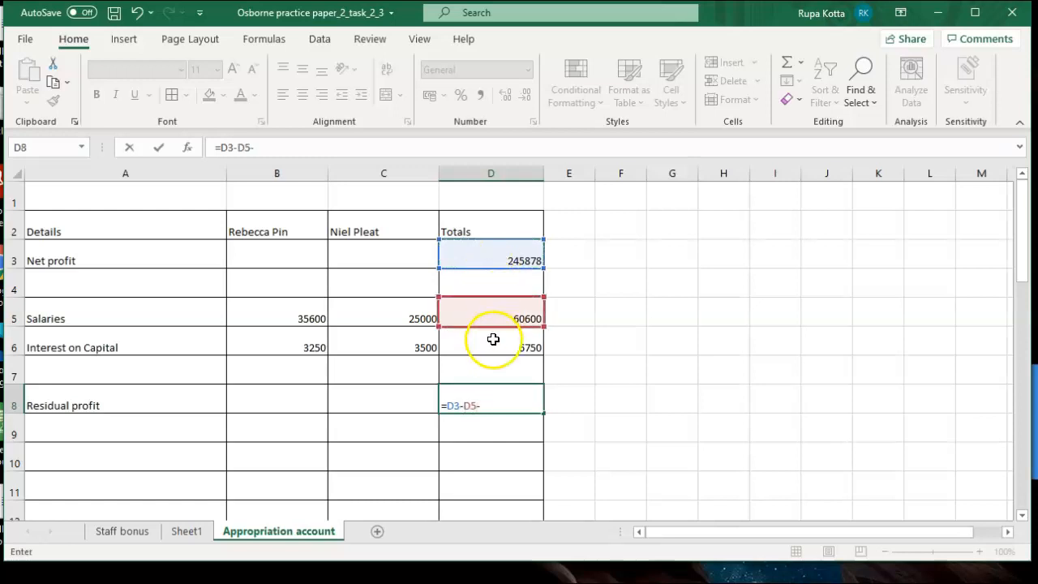
click(491, 349)
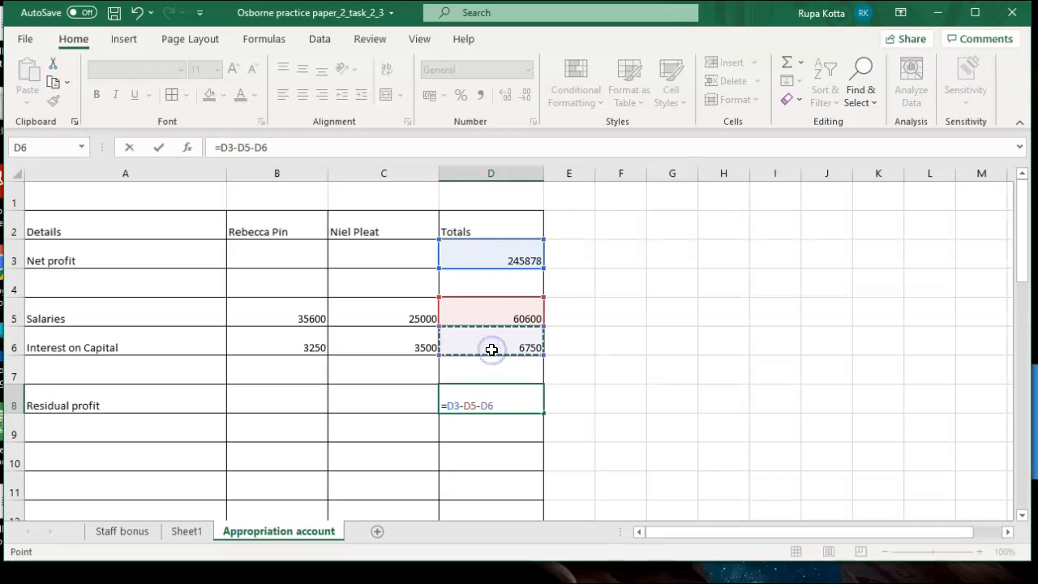
key(Return)
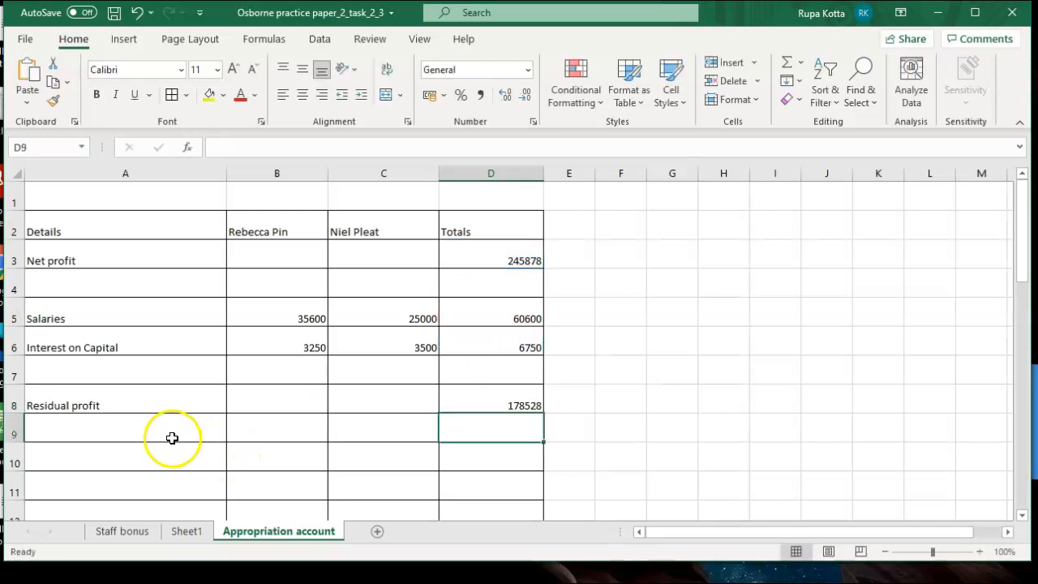
Step: Label cell A9 as Profit ratio
click(107, 434)
text(Pr)
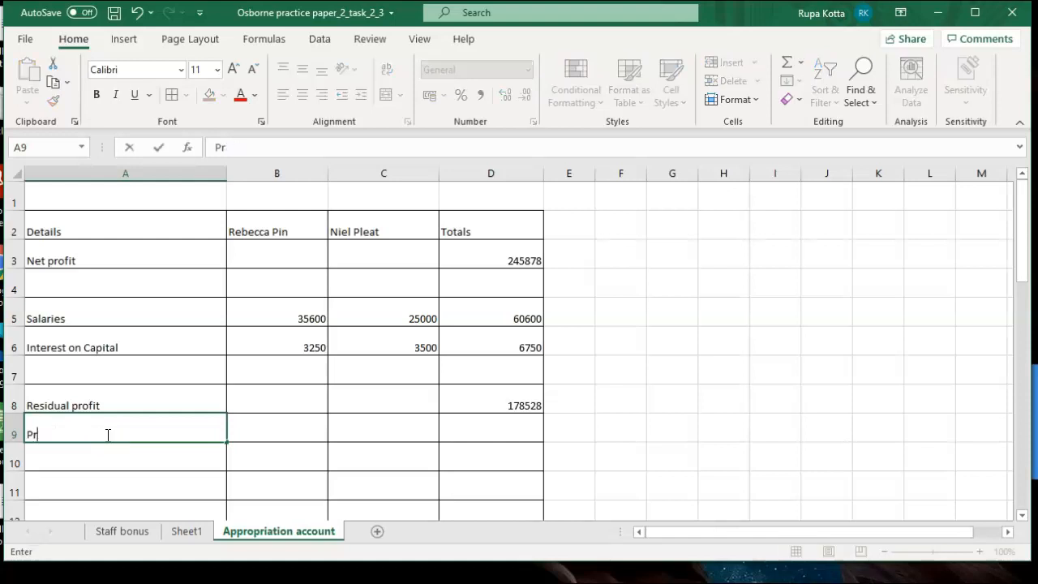
text(ofit ratio)
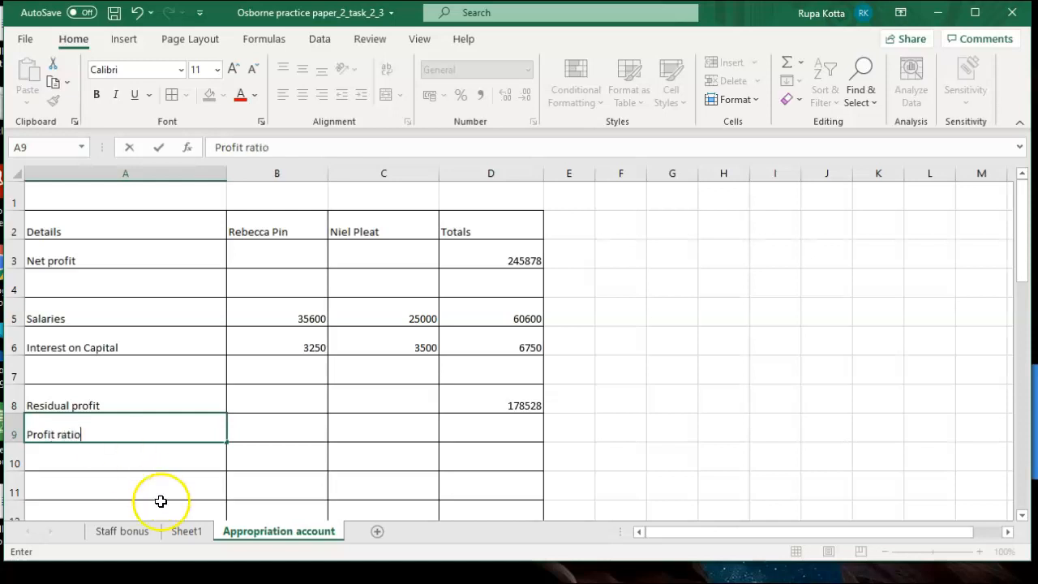
Step: Check the profit-sharing ratio on Sheet1 and calculate the first partner's share of residual profit in B9 with =D8*4/7
click(179, 526)
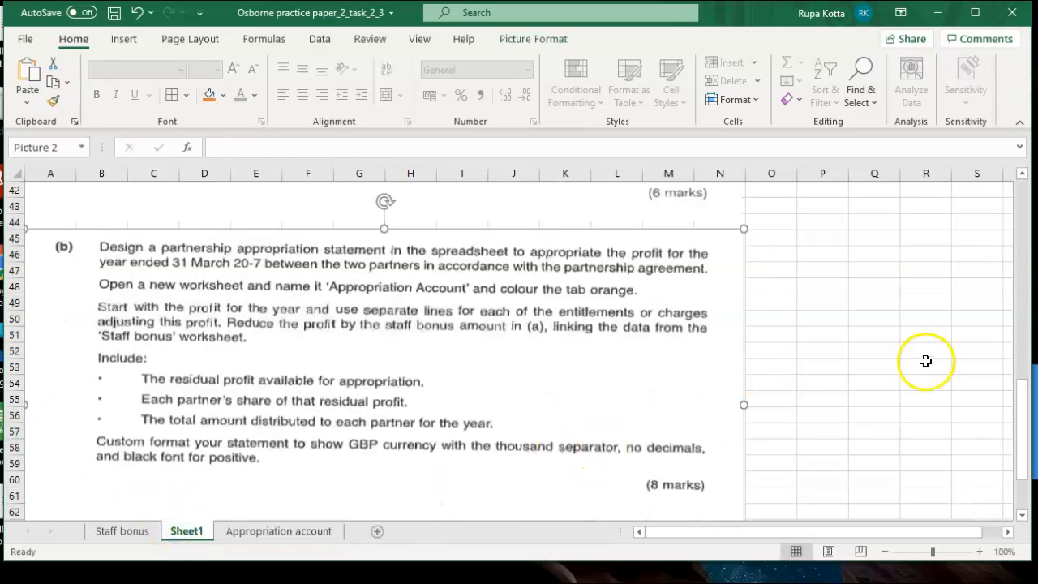
drag(1019, 397, 1012, 252)
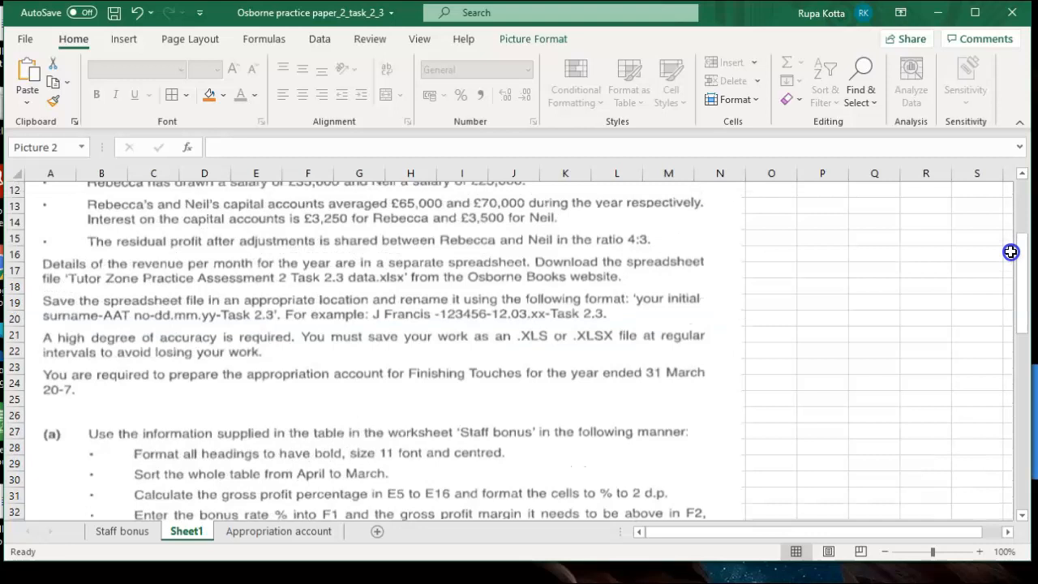
click(276, 531)
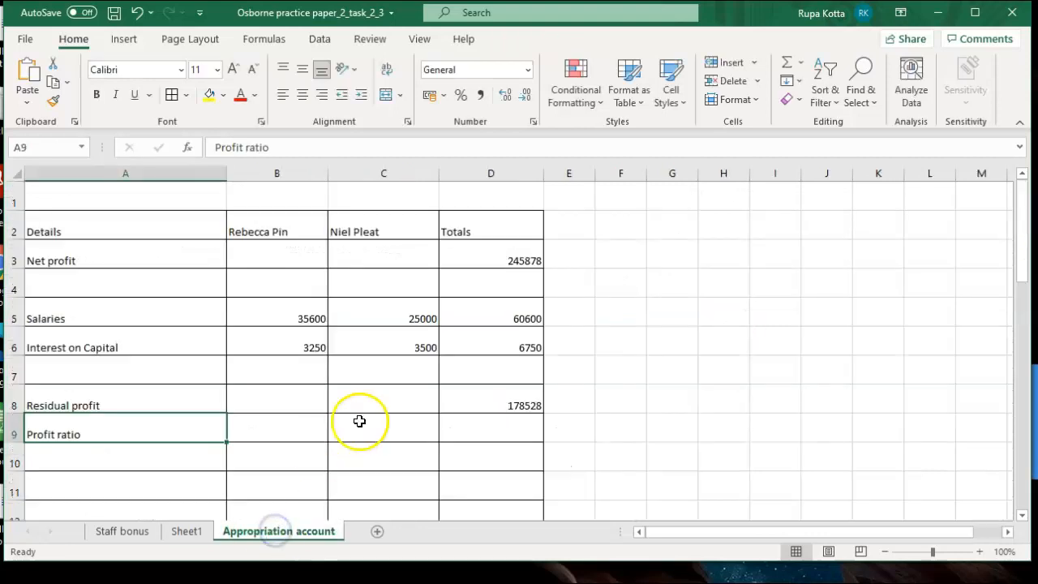
click(294, 432)
text(=)
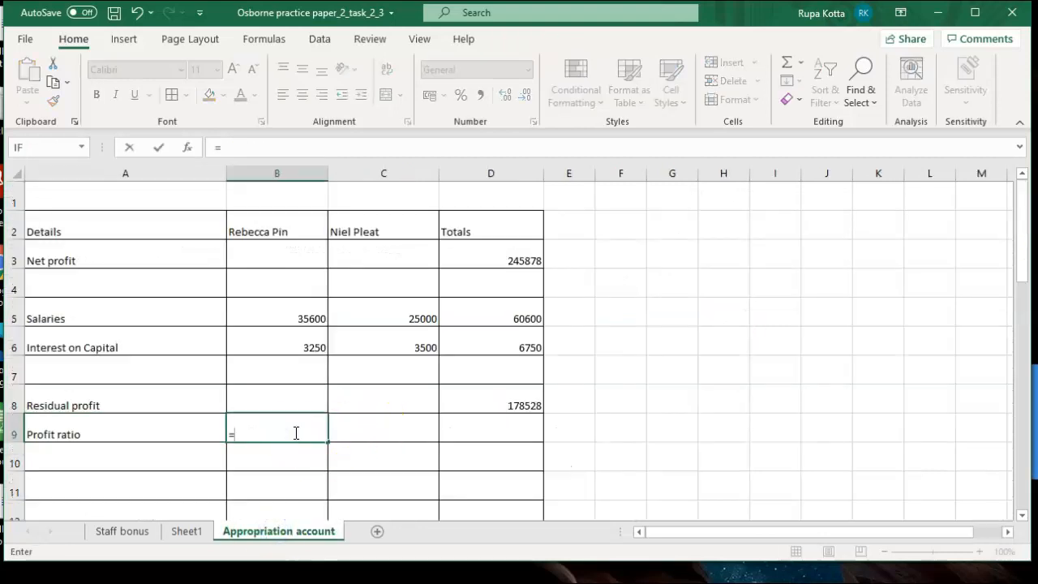
click(462, 404)
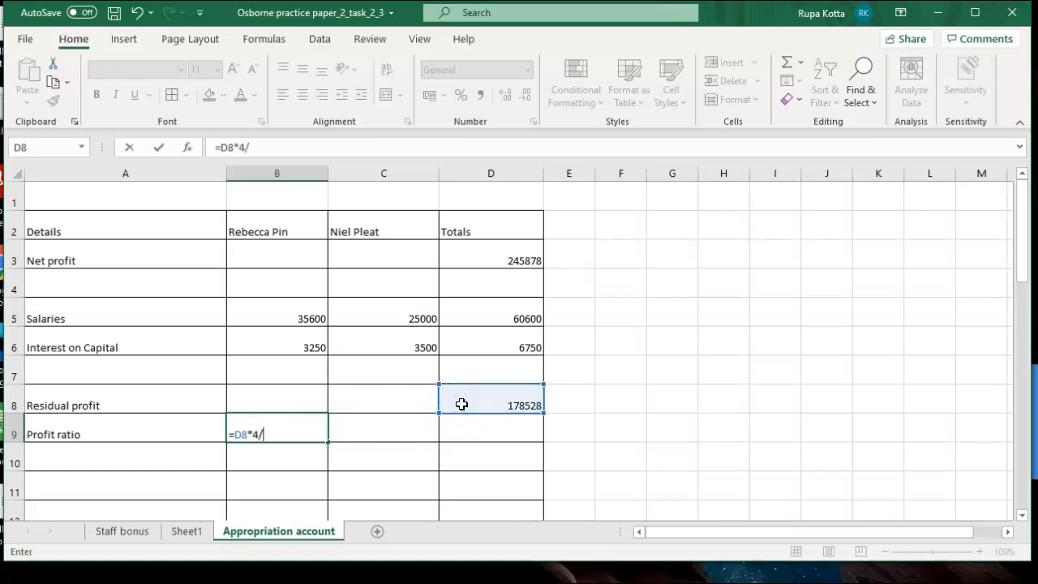
key(Return)
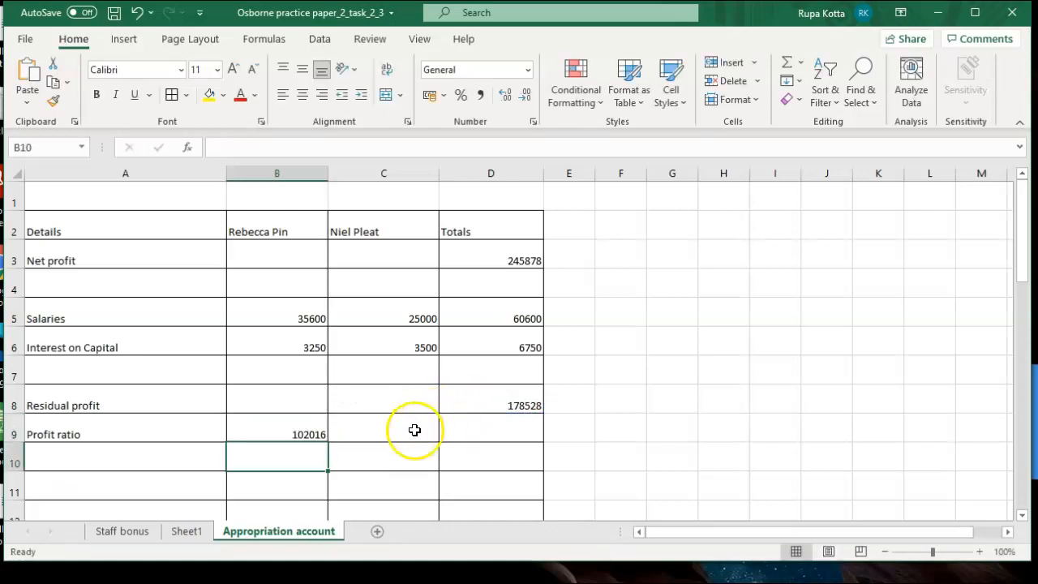
Step: Calculate the second partner's share of residual profit in C9 with =D8*3/7
click(415, 430)
text(=)
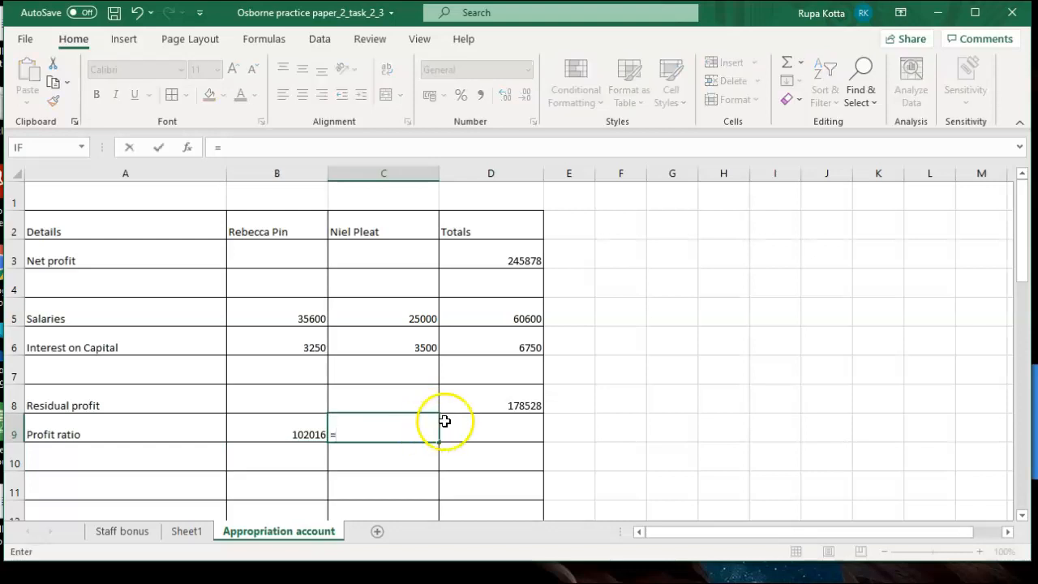
click(480, 406)
text(*)
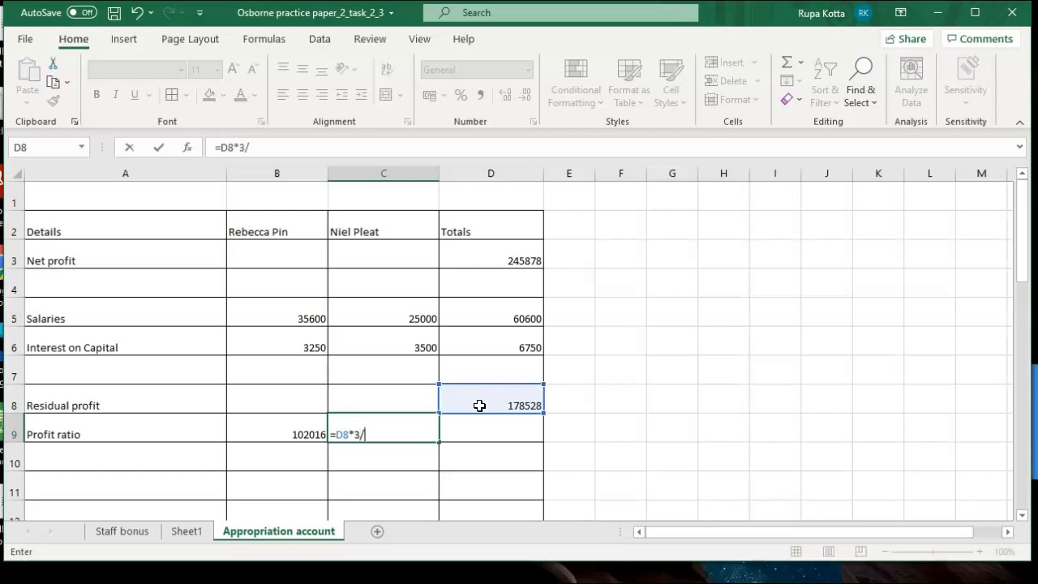
key(Return)
Step: Total the two partners' profit shares in row 9 into D9 with AutoSum
drag(287, 428, 457, 424)
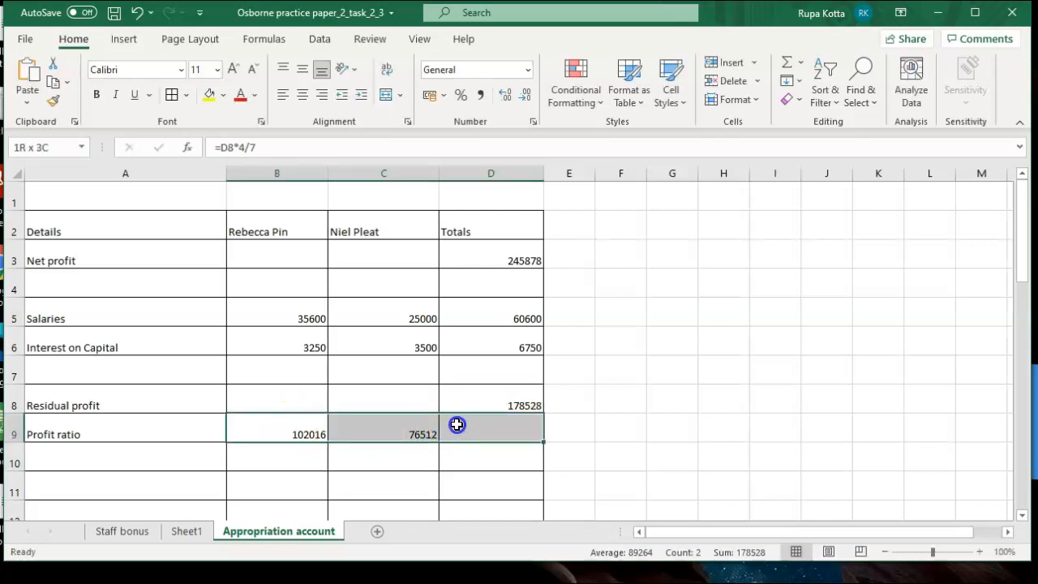
click(785, 63)
click(705, 354)
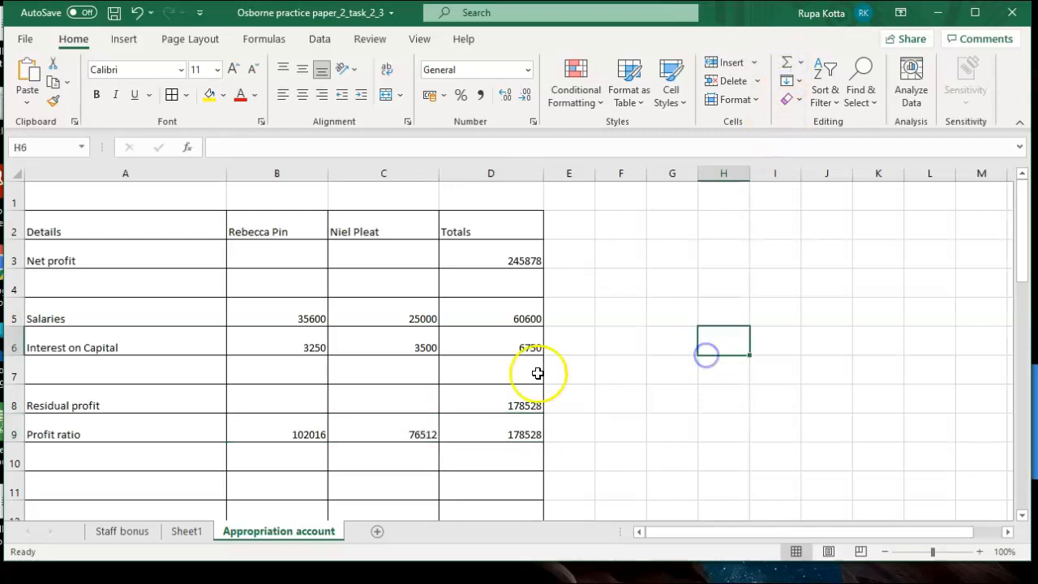
Step: Sum each partner's salary, interest and profit share from rows 5 to 9 into B10 and C10 with AutoSum
click(303, 319)
drag(302, 318, 274, 459)
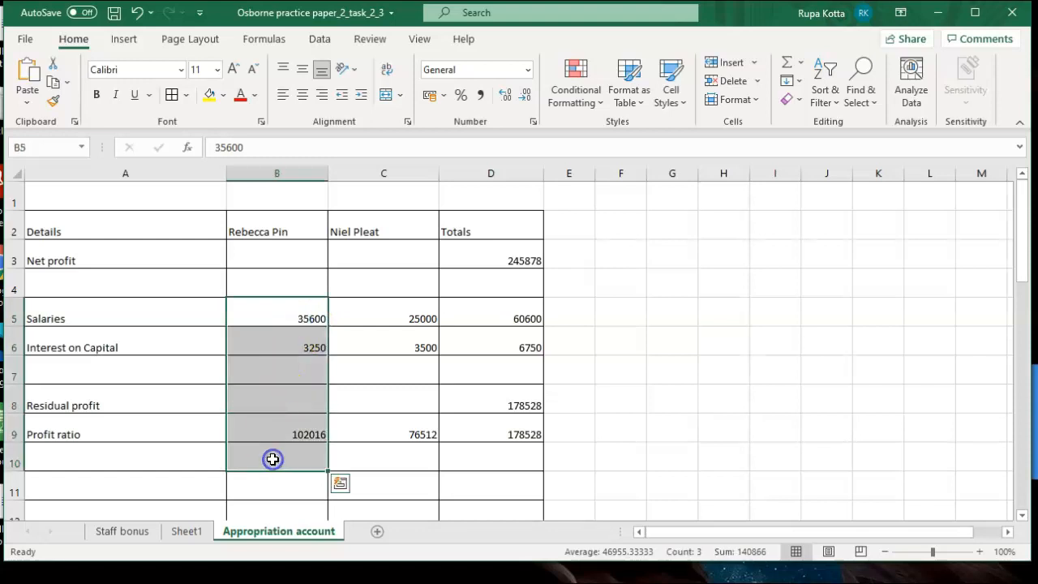
click(786, 64)
click(399, 305)
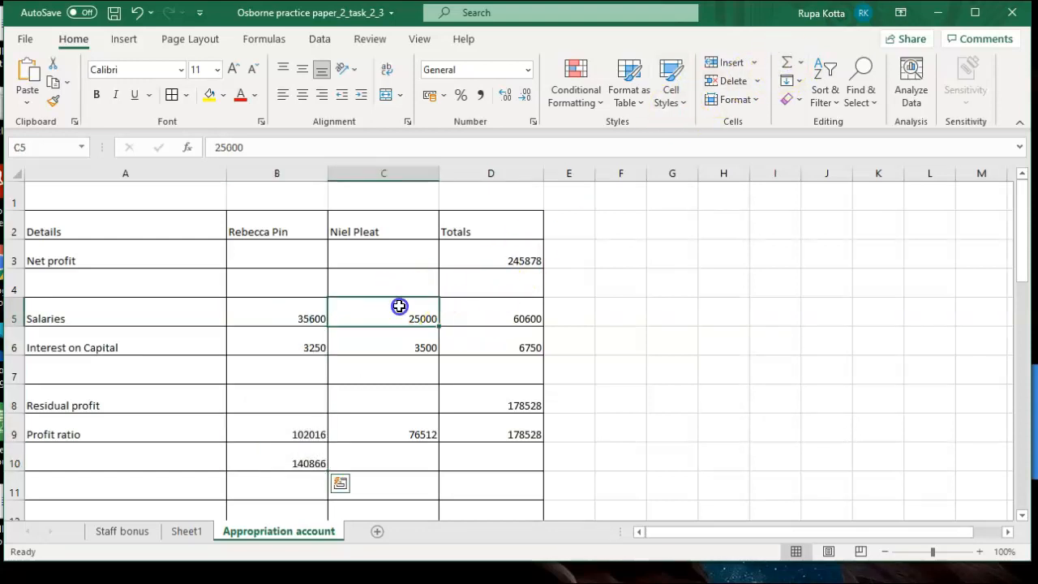
drag(403, 318, 385, 459)
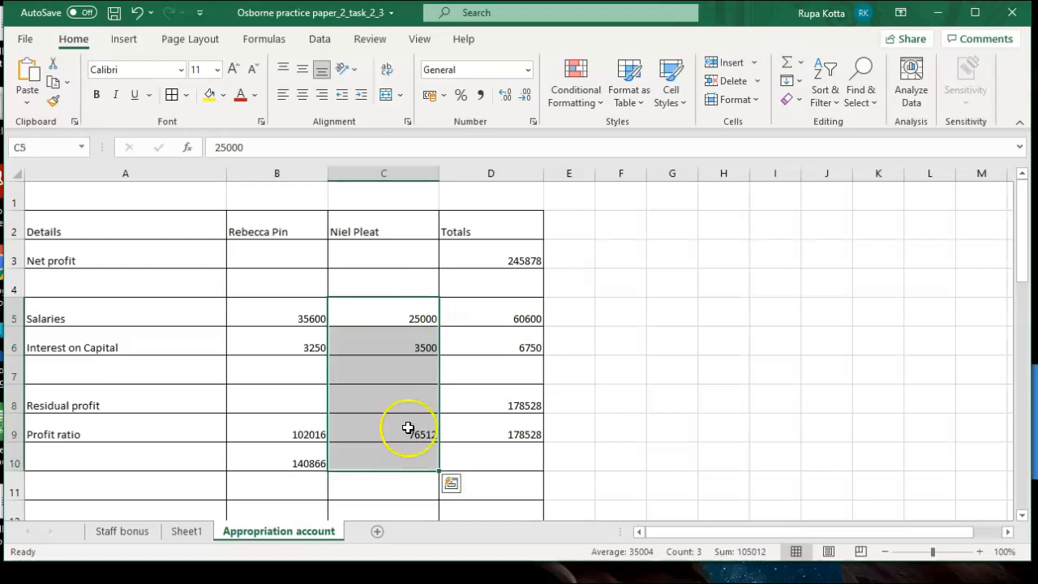
click(783, 69)
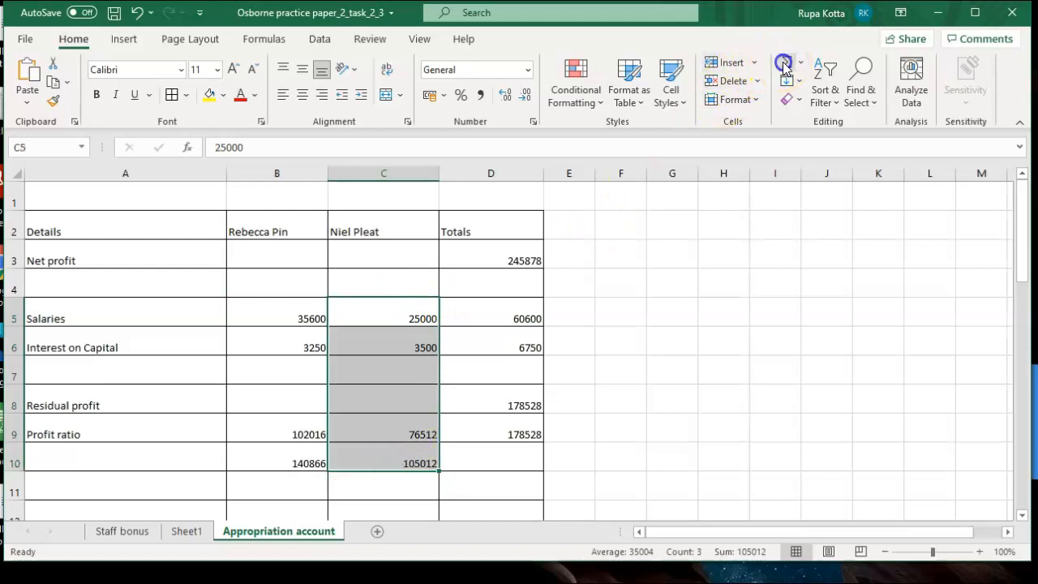
click(585, 367)
Step: Label cell A10 as Money available for each partner
click(147, 466)
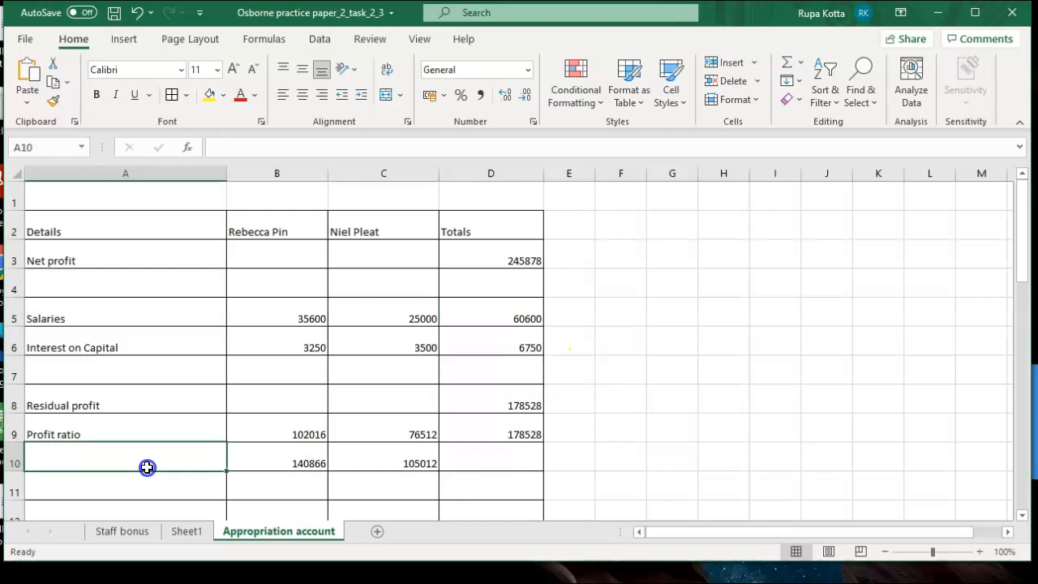
text(M)
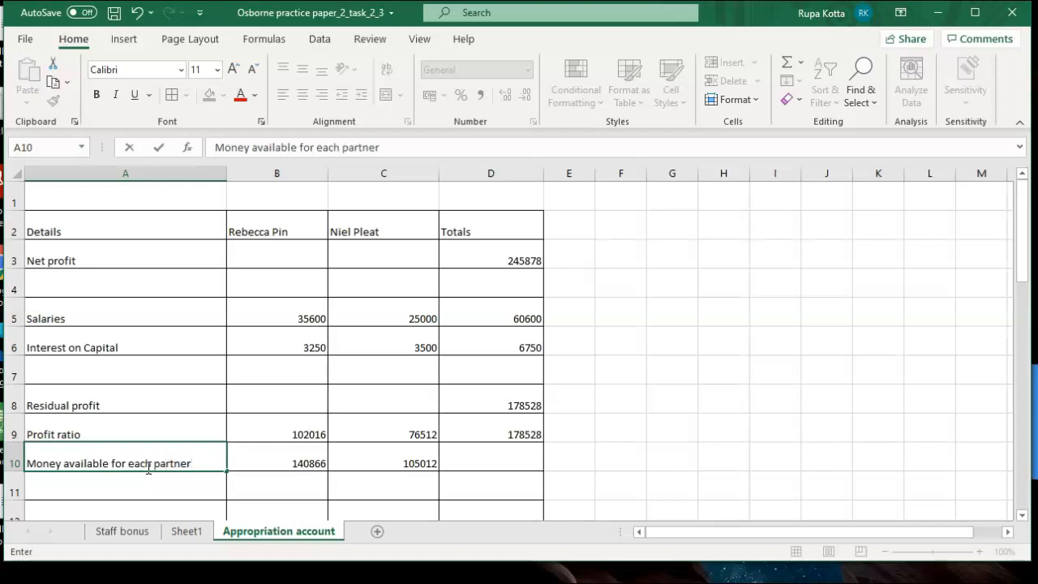
click(657, 446)
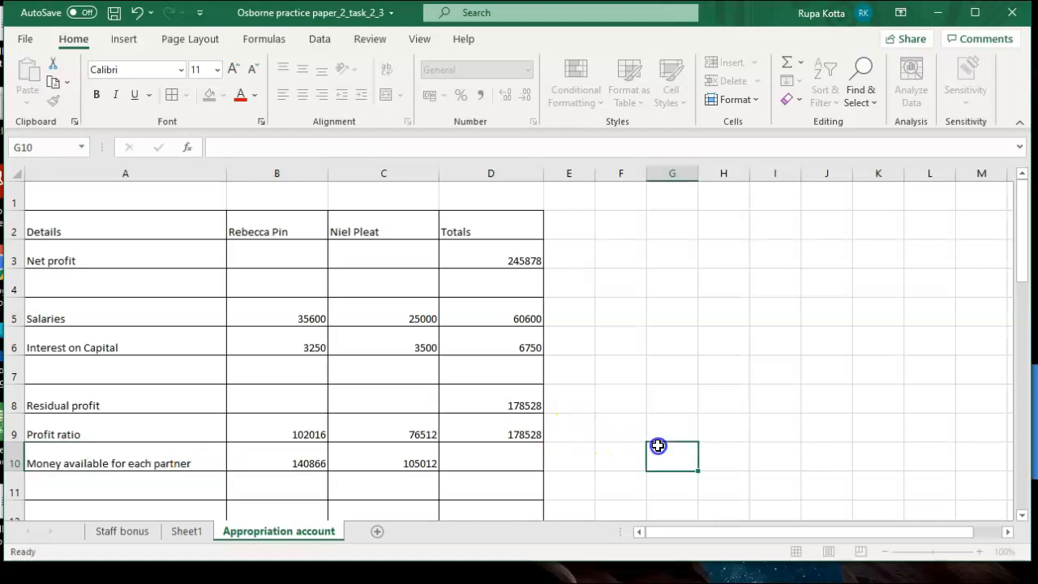
Step: Check the statement's formatting requirements on Sheet1 and format B3:D11 of the Appropriation account as £ currency with 0 decimal places
click(188, 530)
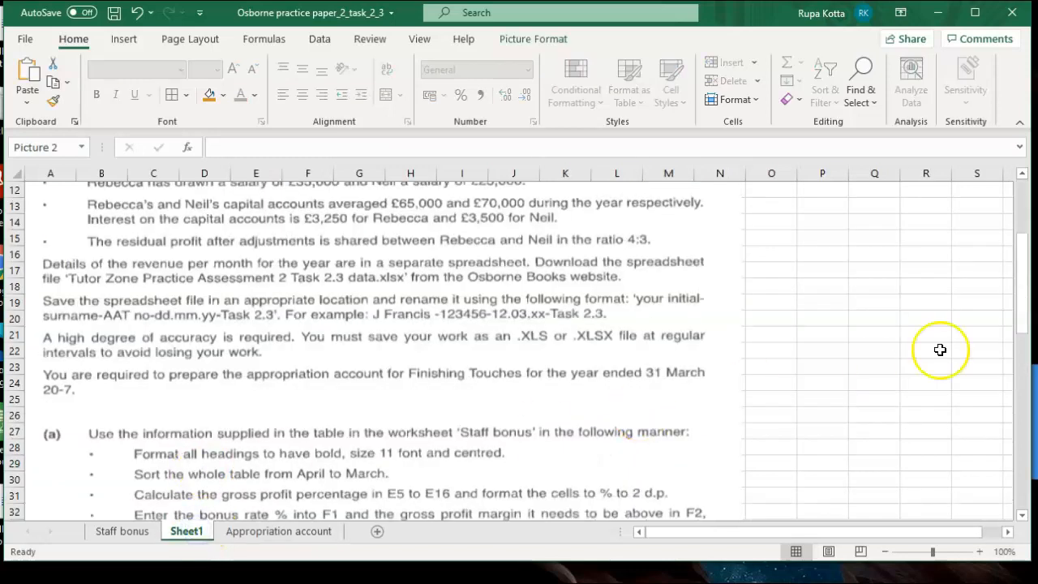
drag(1023, 293, 1028, 469)
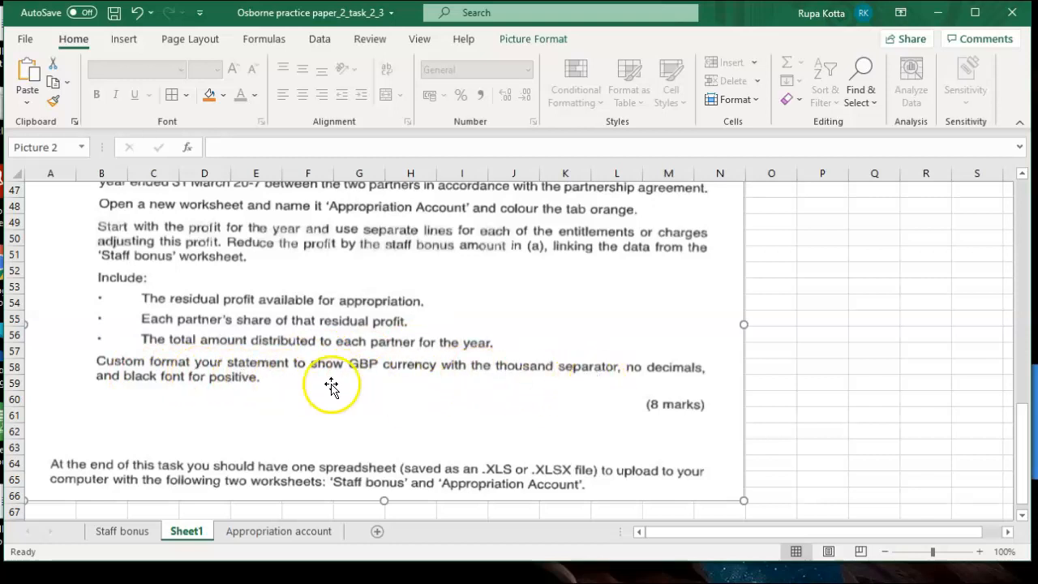
click(244, 532)
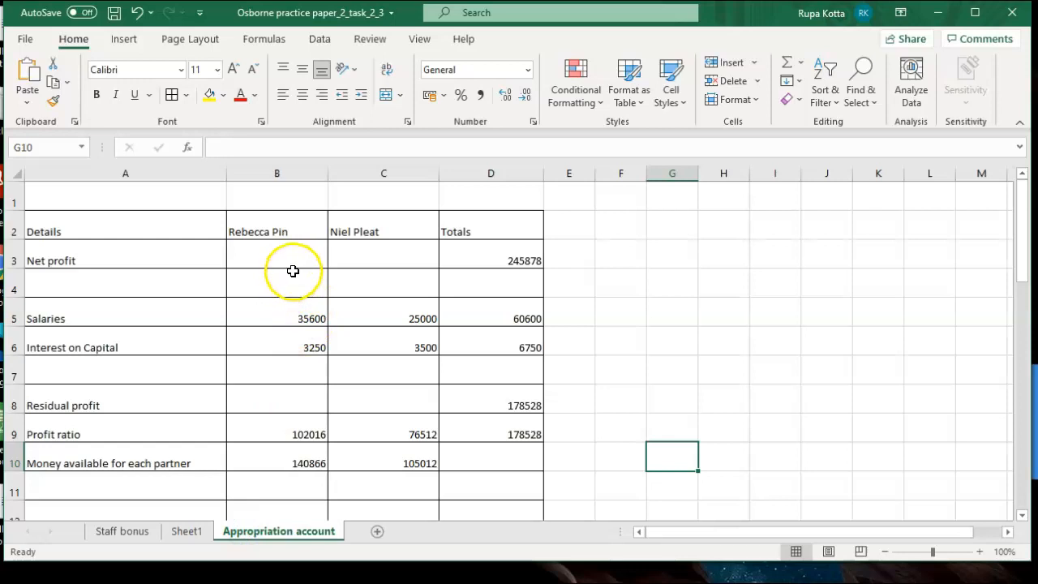
mouse_move(293, 261)
mouse_down()
mouse_move(361, 294)
mouse_move(436, 384)
mouse_move(485, 475)
mouse_up()
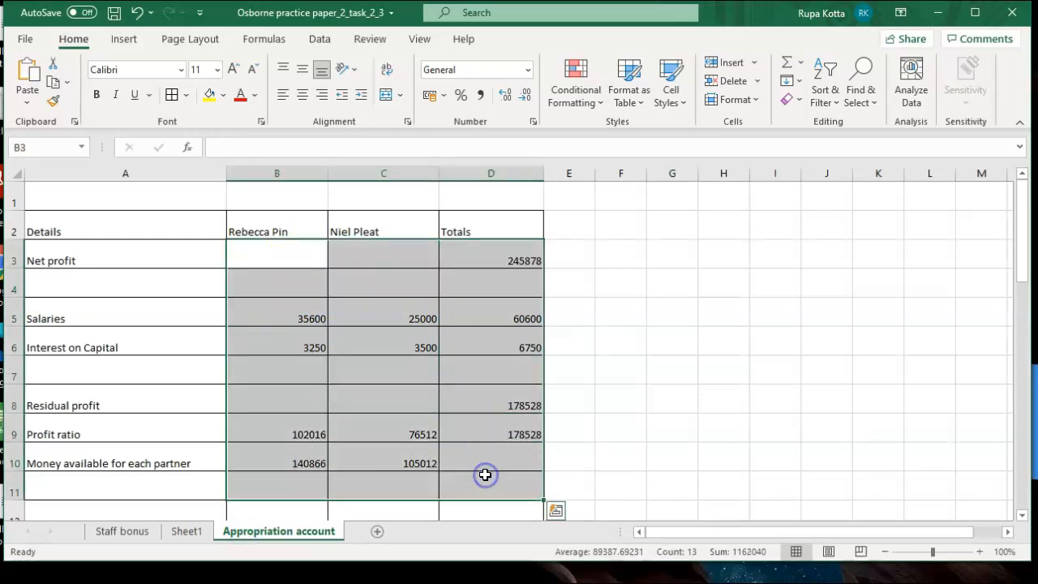
right_click(485, 475)
click(533, 402)
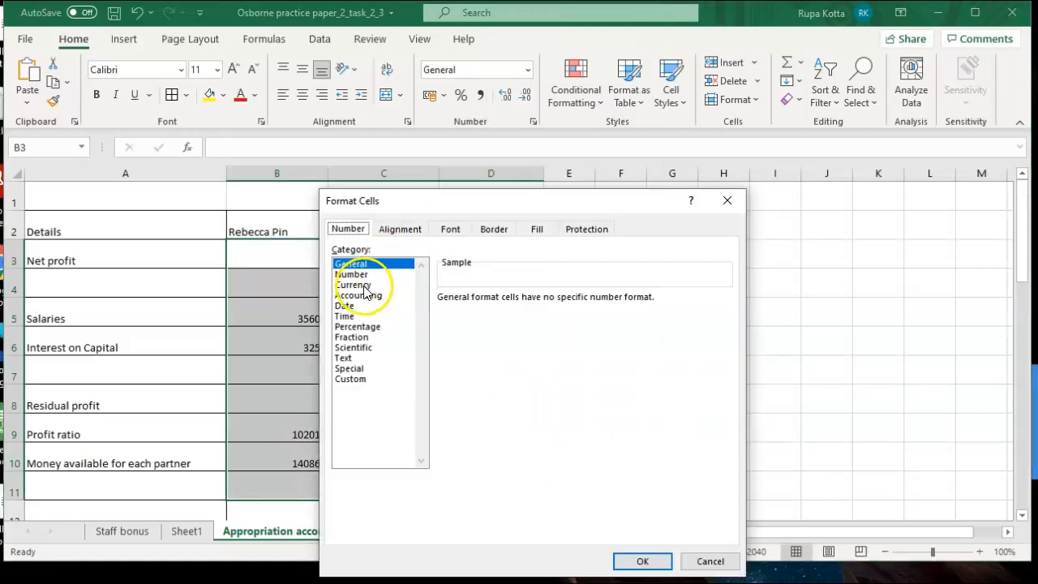
click(357, 284)
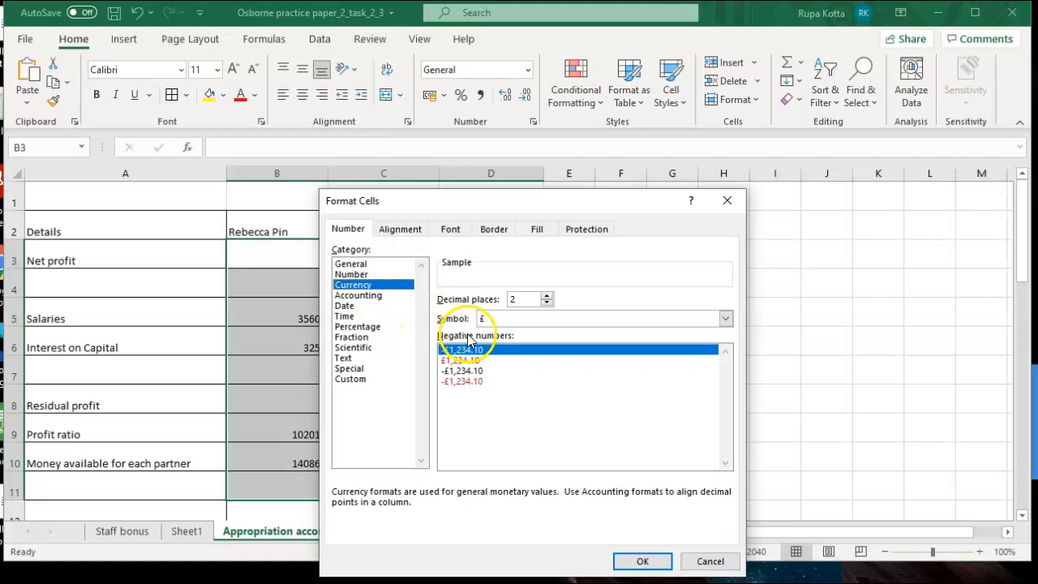
click(547, 303)
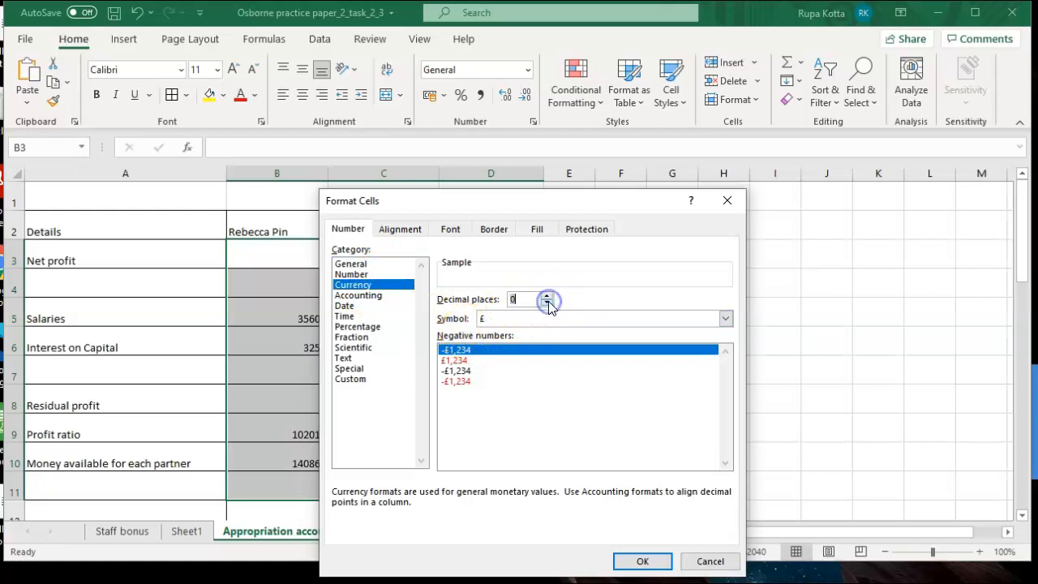
click(641, 560)
click(707, 412)
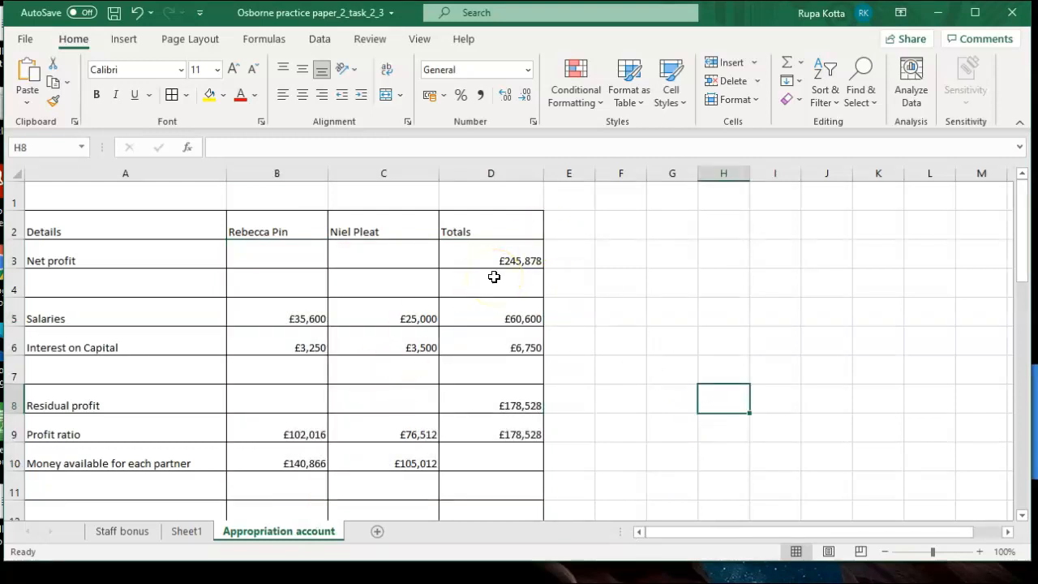
Step: Make the salaries total in D5 negative by changing its formula to =-SUM(B5:C5)
click(506, 323)
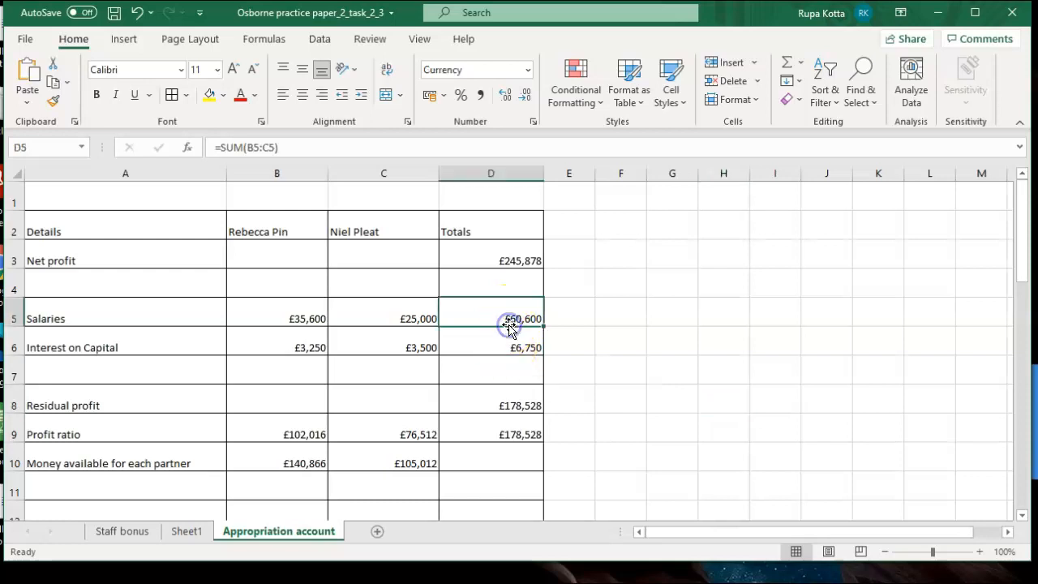
click(221, 148)
text(-)
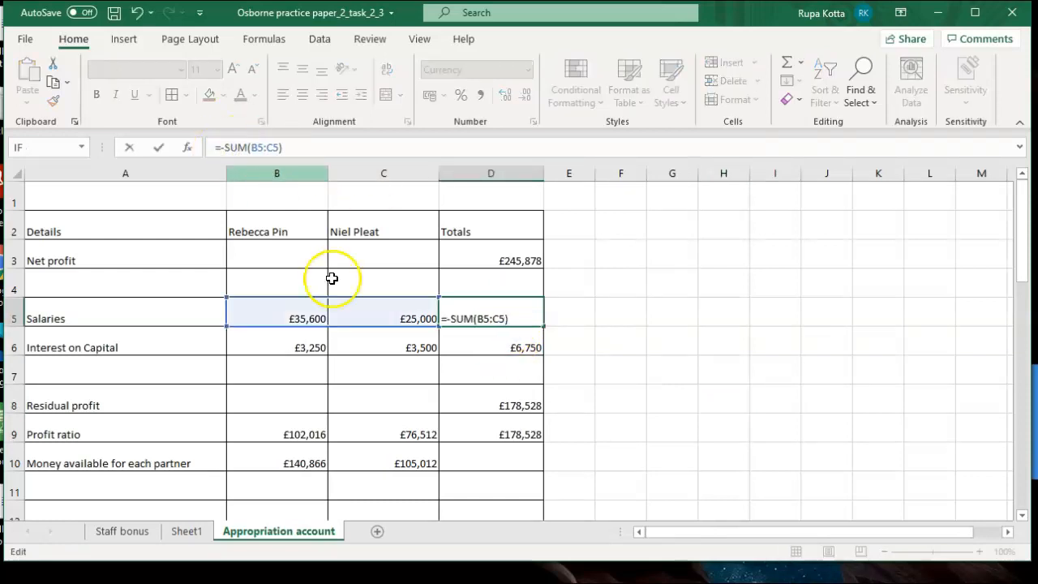
click(465, 349)
key(BackSpace)
key(BackSpace)
key(Return)
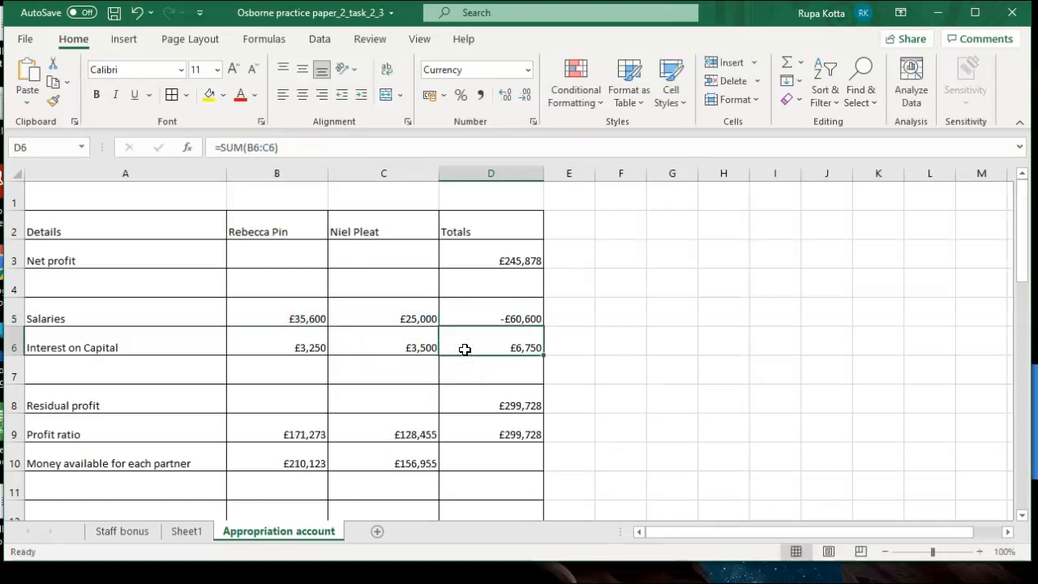
Step: Make the interest on capital total in D6 negative by changing its formula to =-SUM(B6:C6)
click(220, 148)
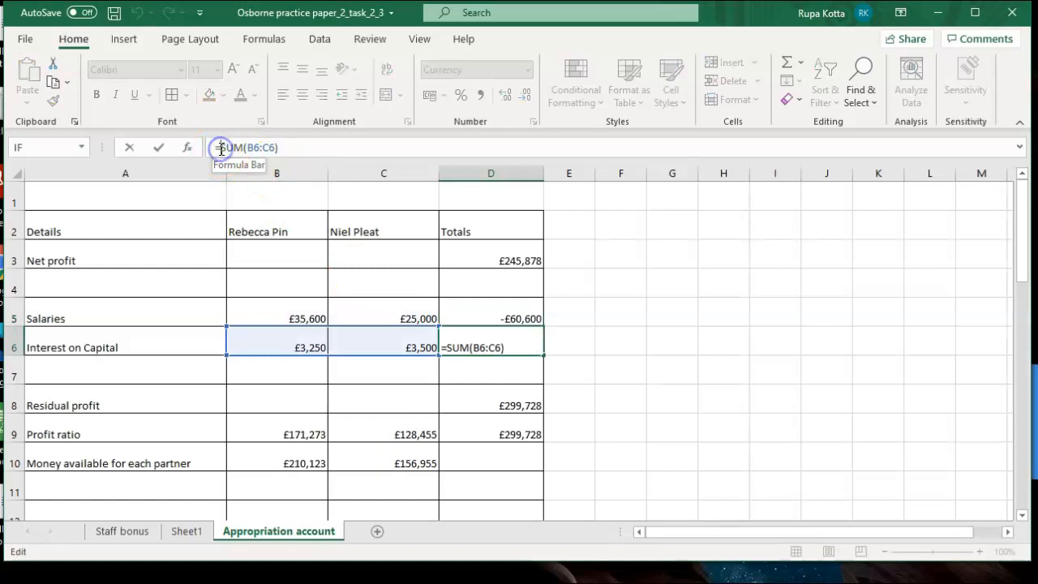
text(-)
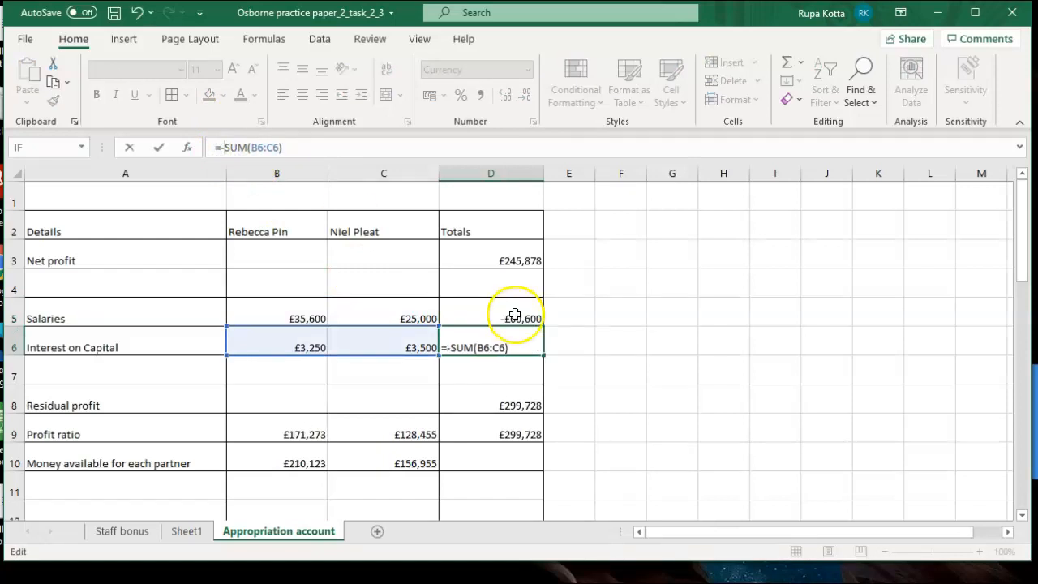
click(622, 353)
key(BackSpace)
key(BackSpace)
key(Return)
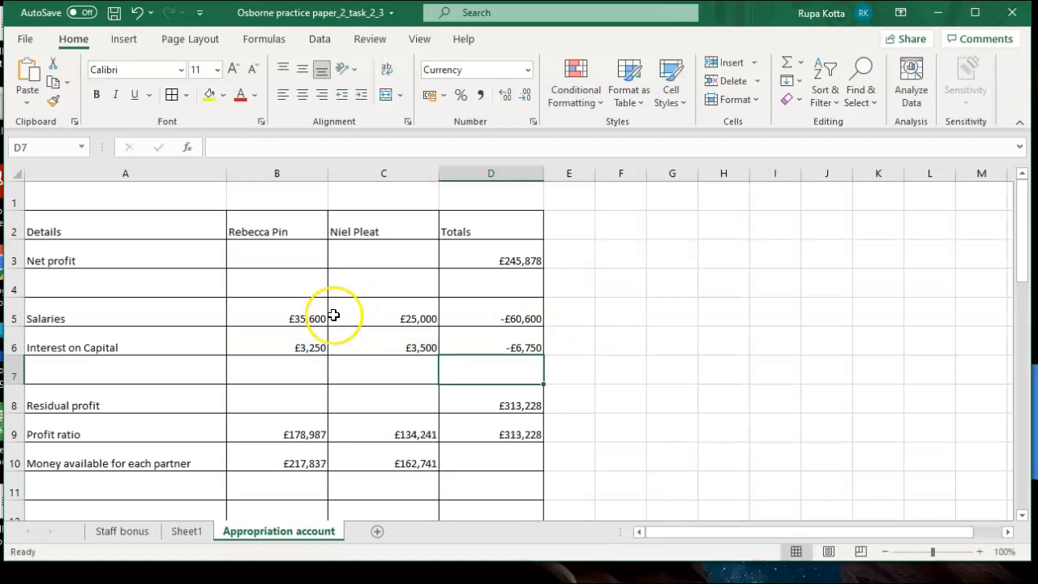
Step: Create a conditional formatting rule for B3:D10 that formats only cells whose value is less than a limit
drag(304, 263, 497, 451)
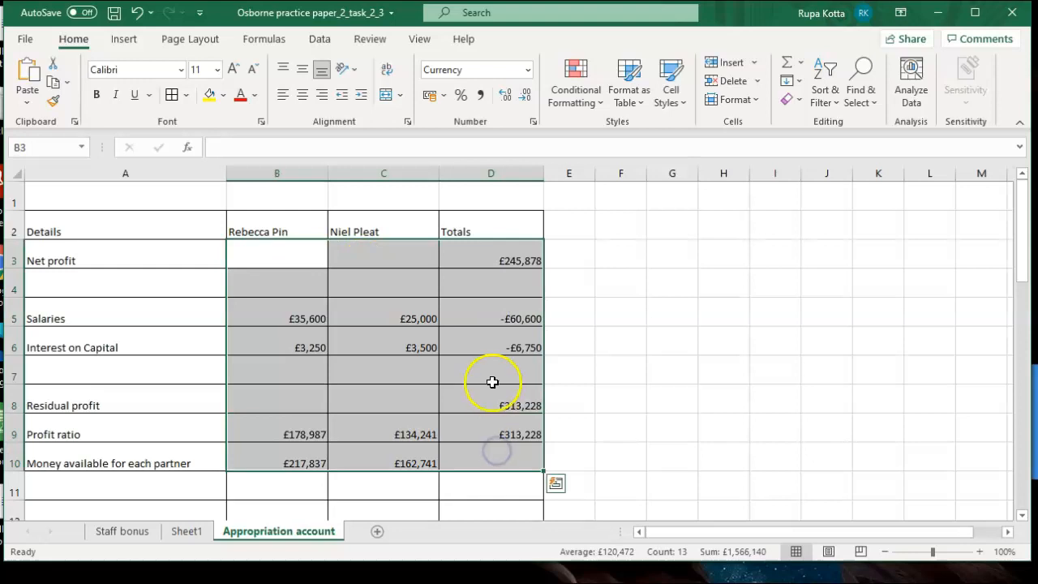
click(590, 105)
click(604, 322)
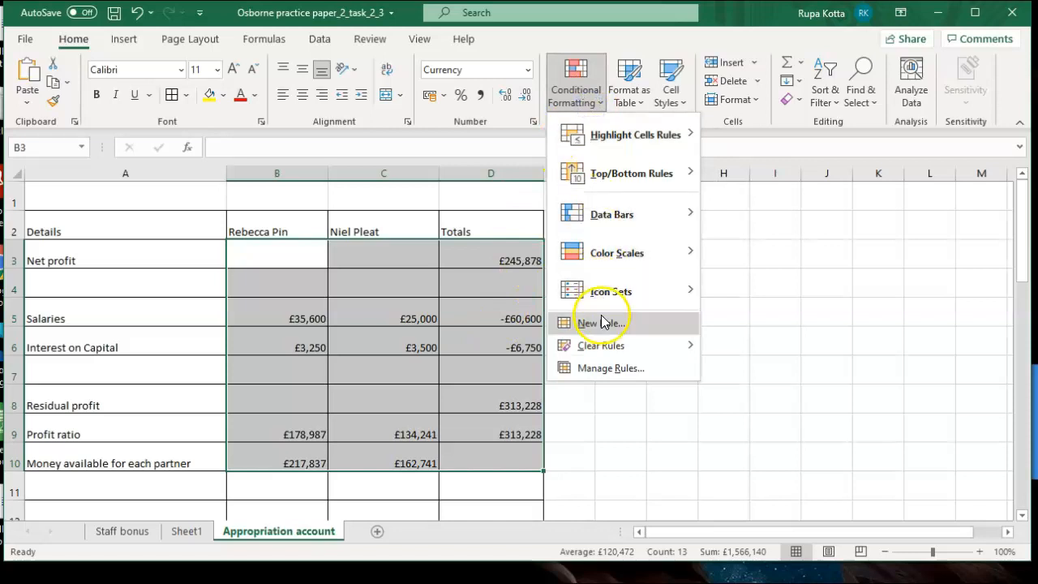
click(604, 318)
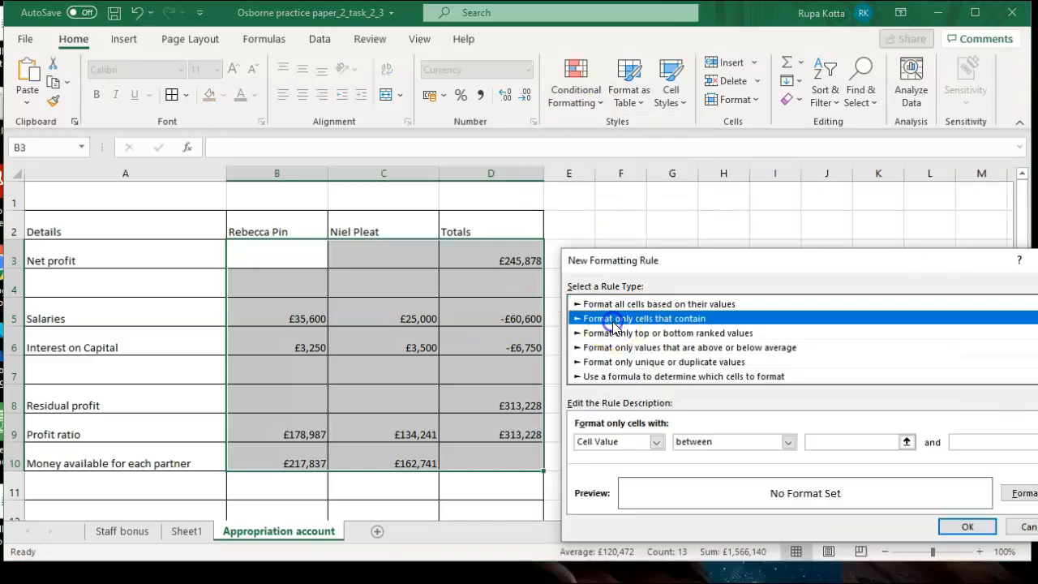
click(787, 442)
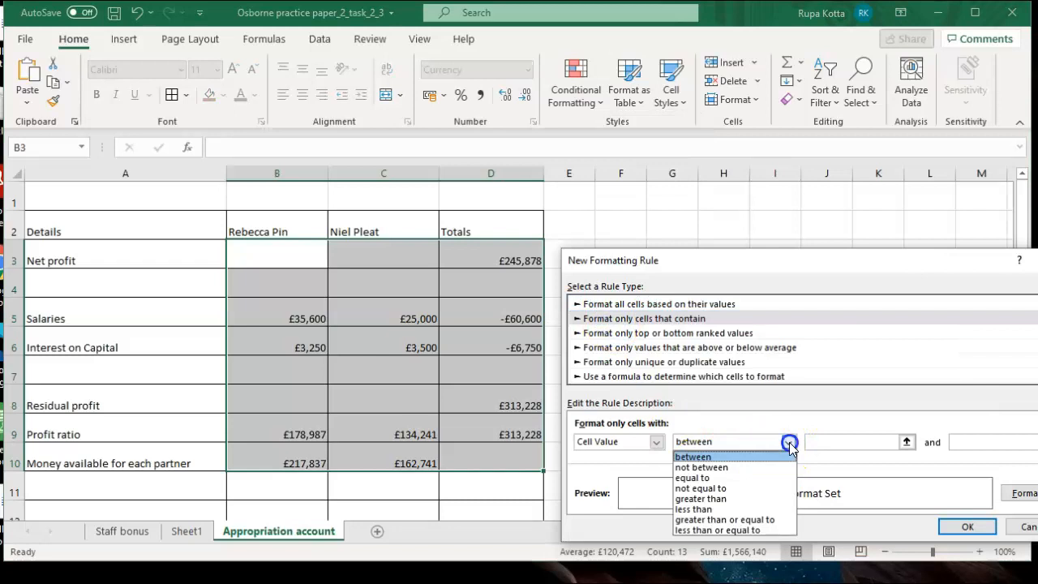
click(746, 508)
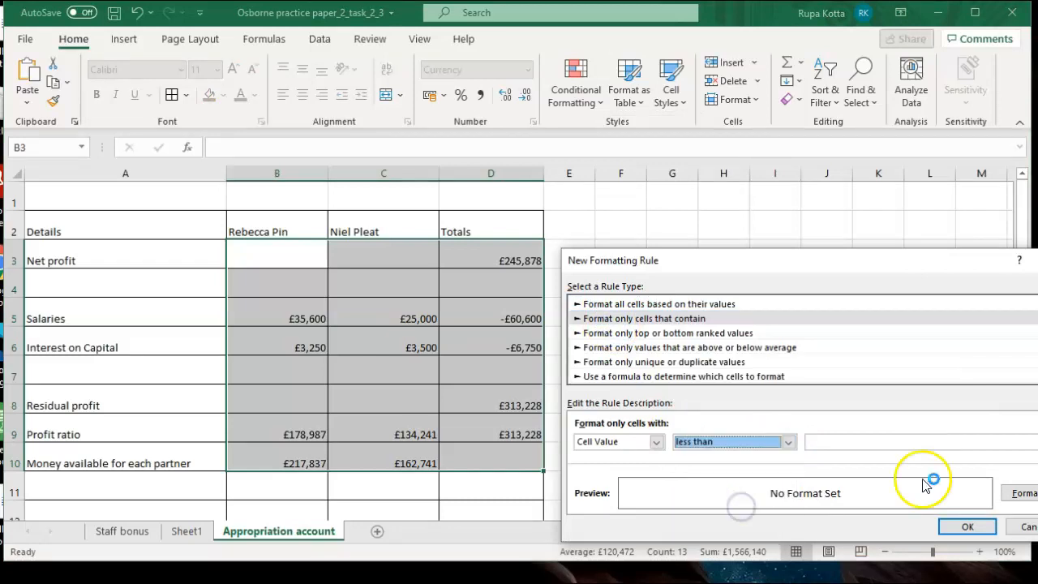
Step: Try to apply the less-than rule with a £ currency format, 2 decimal places and black negative numbers, without entering a limit
click(1015, 492)
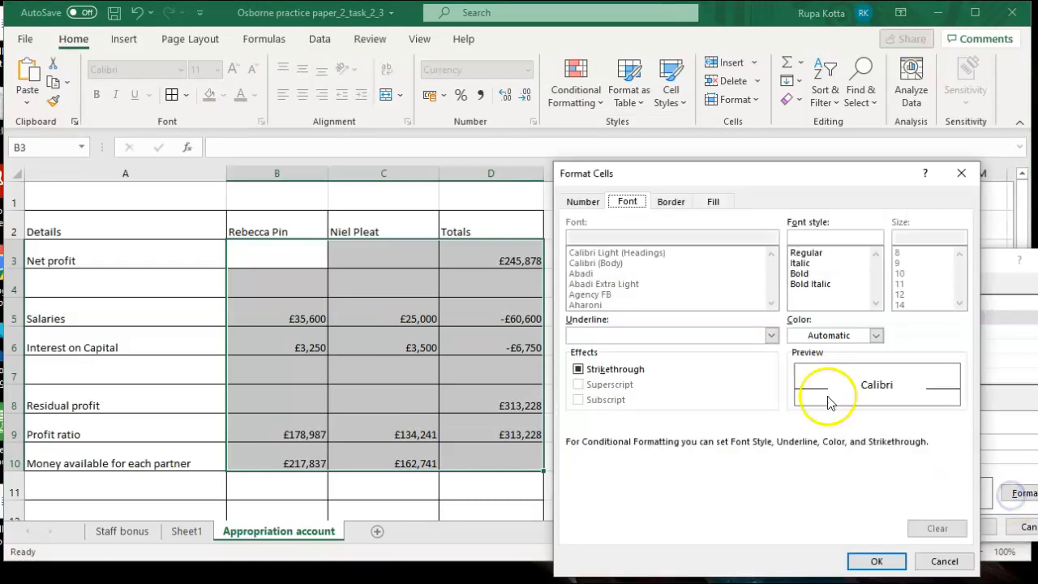
click(584, 203)
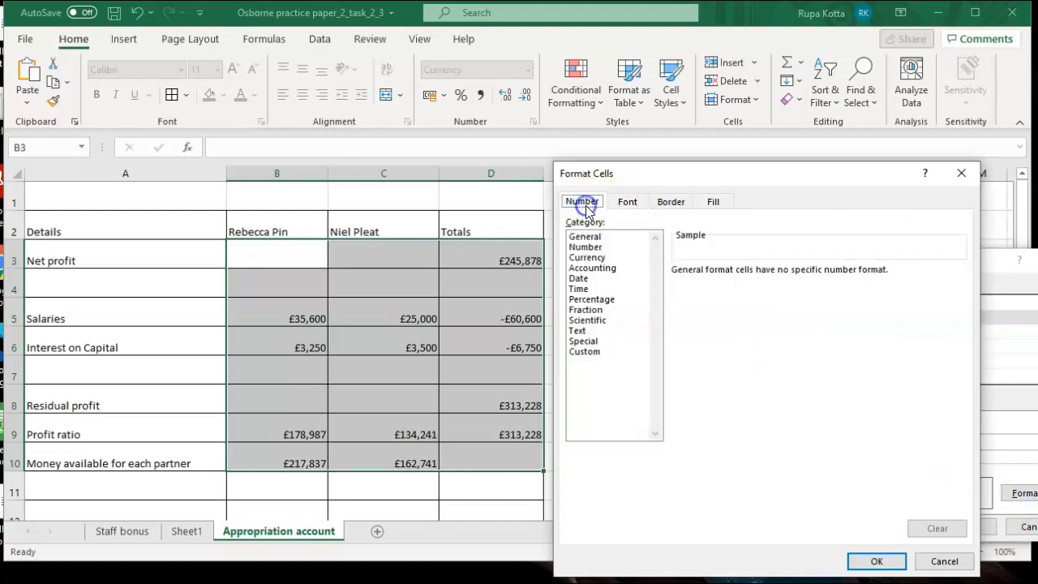
click(597, 258)
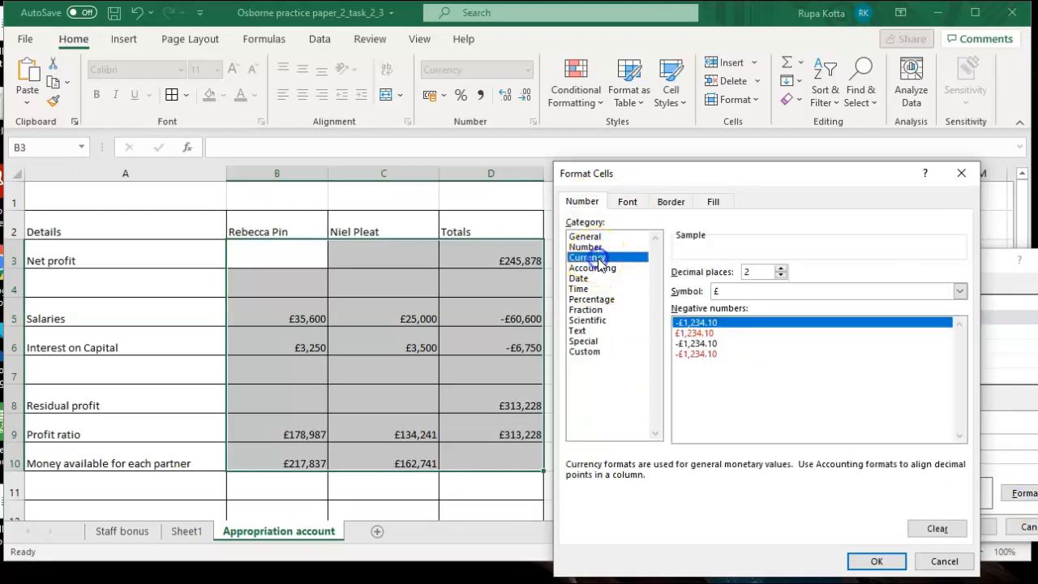
click(679, 333)
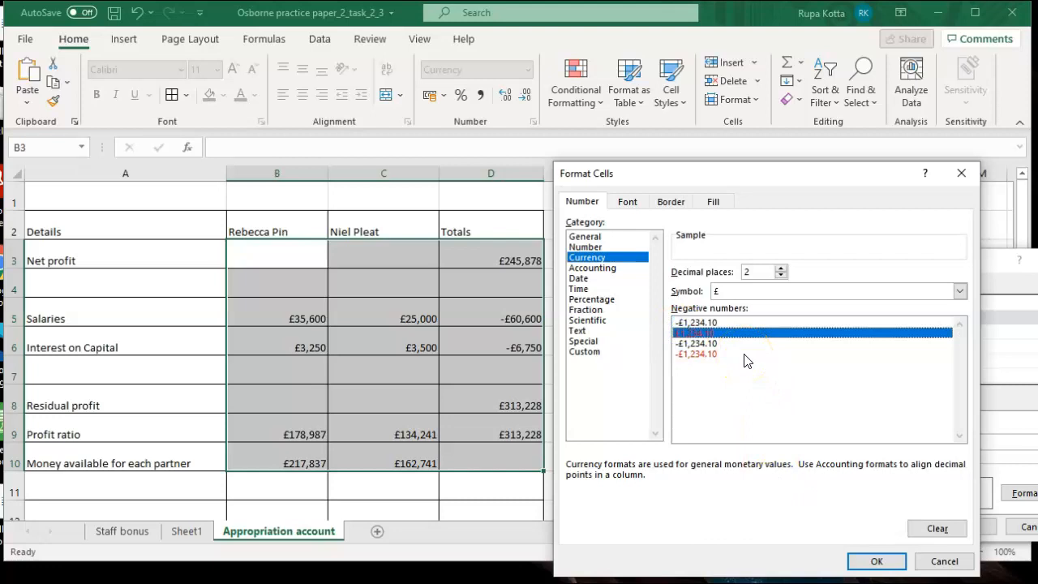
click(709, 343)
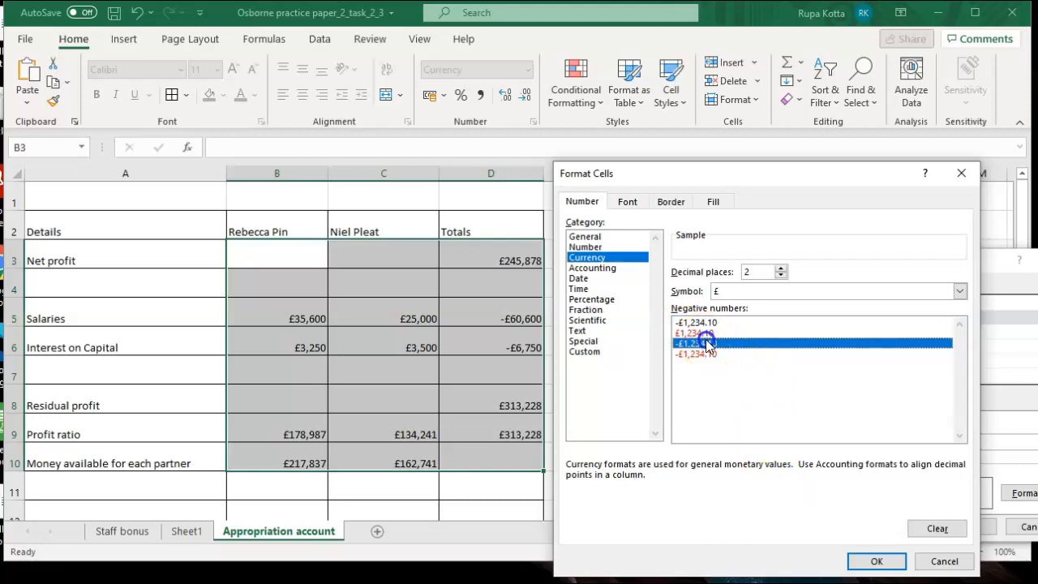
click(874, 561)
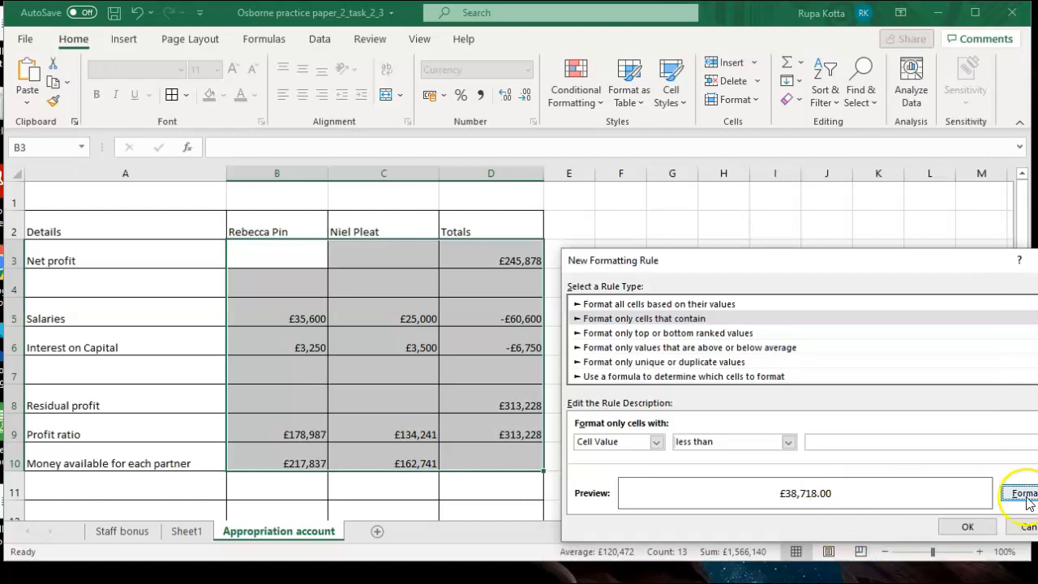
click(967, 527)
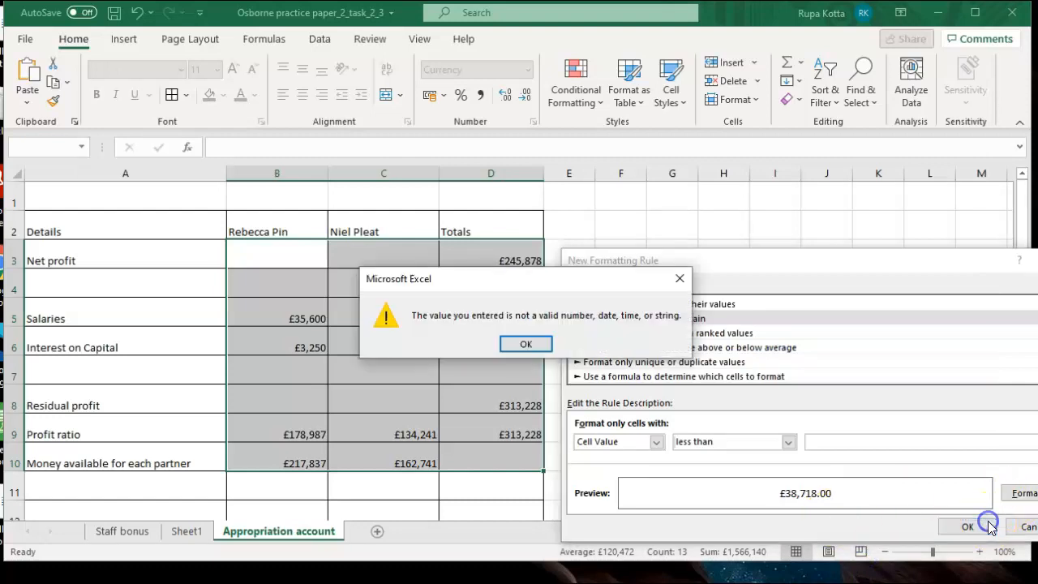
click(523, 344)
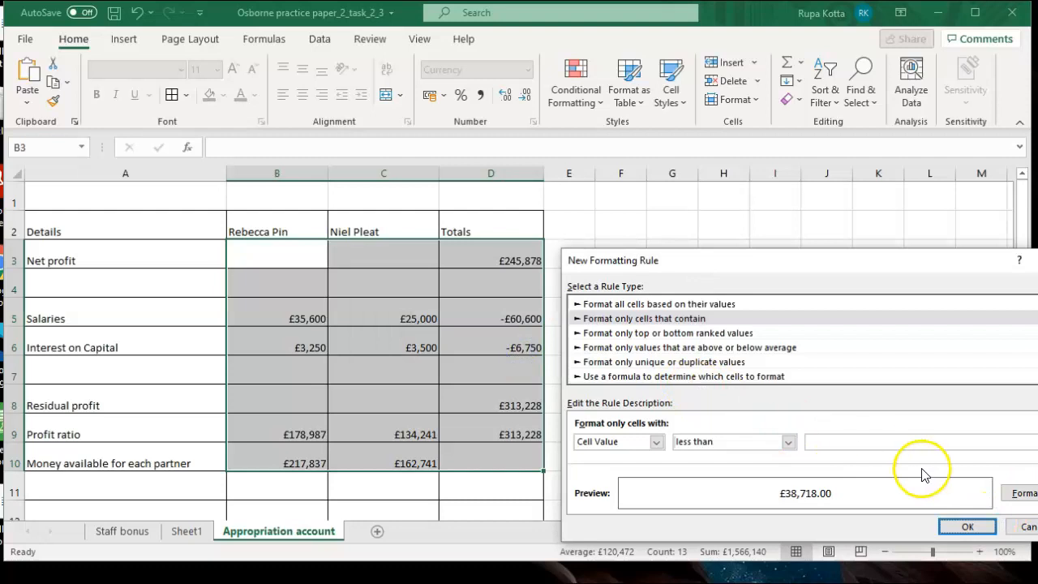
Step: Try to apply the rule with its currency format set to 0 decimal places, and discard the rule
click(1018, 496)
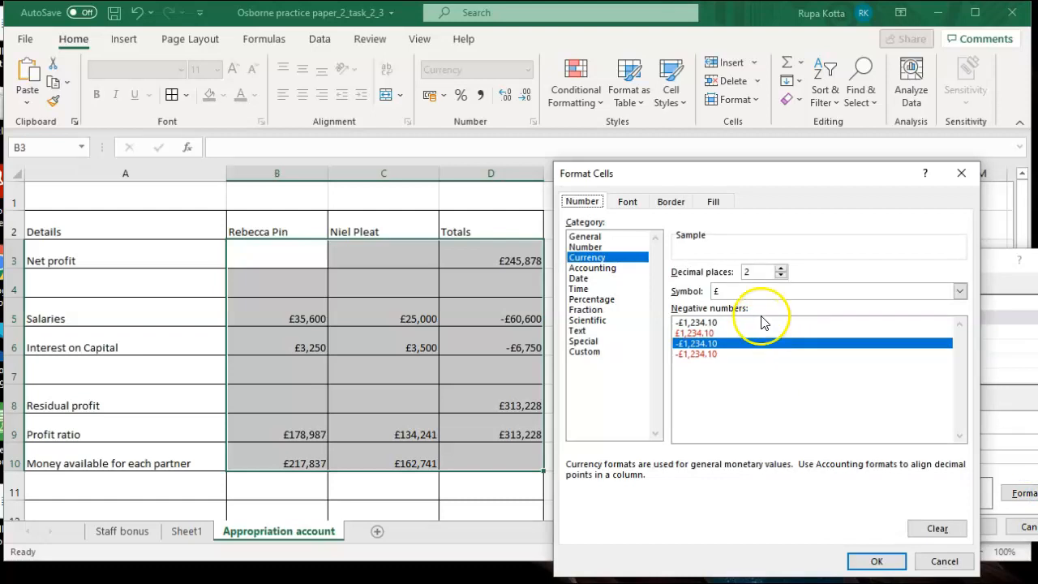
click(781, 275)
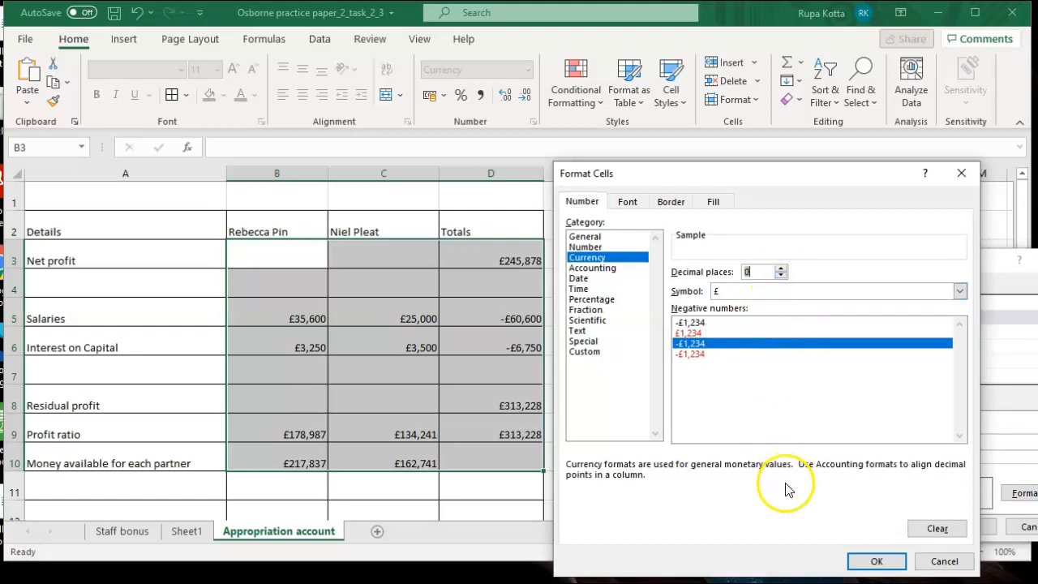
click(858, 563)
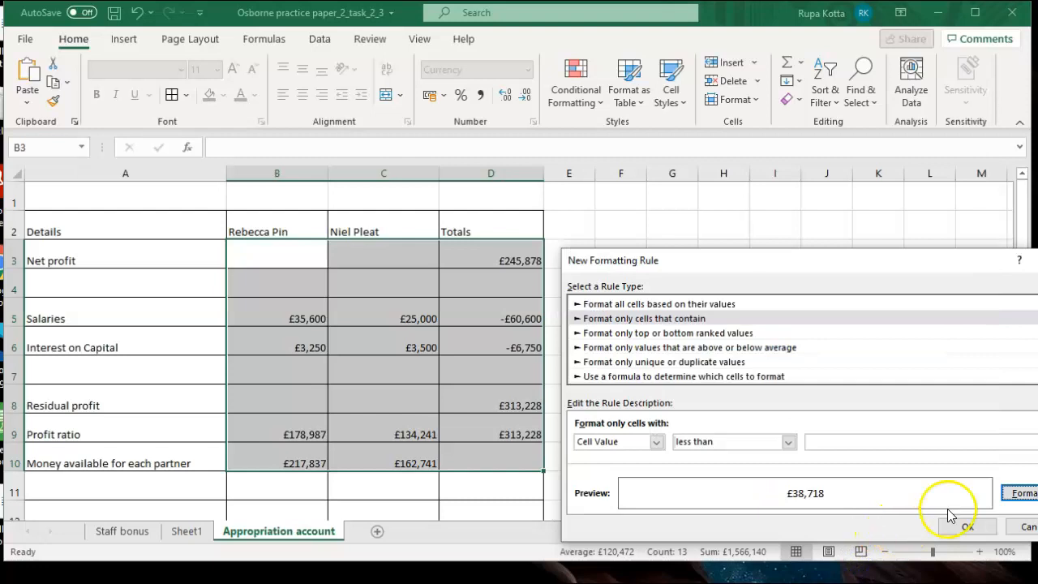
click(966, 526)
click(527, 342)
drag(738, 267, 699, 258)
click(977, 254)
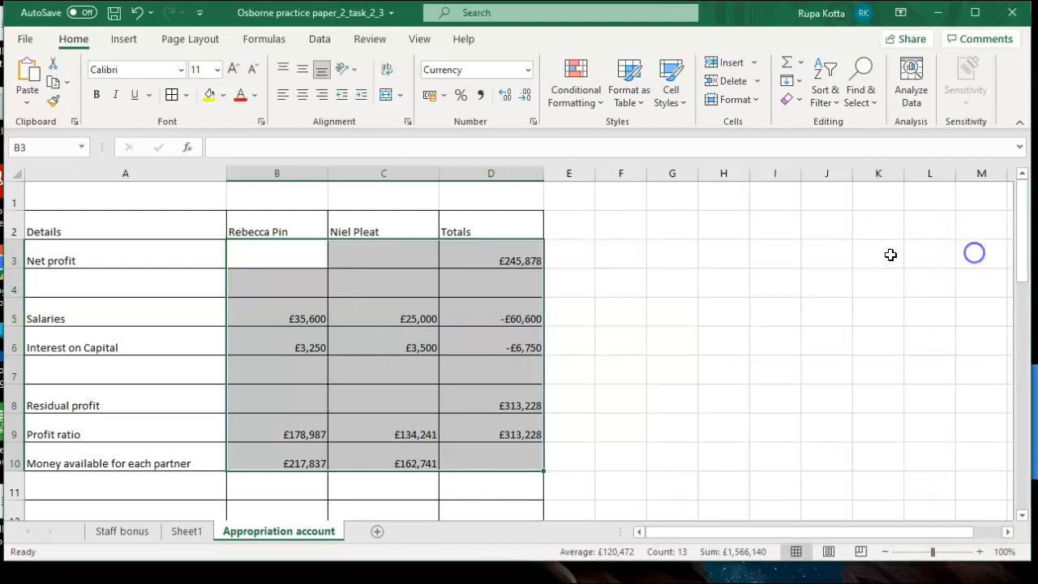
click(711, 252)
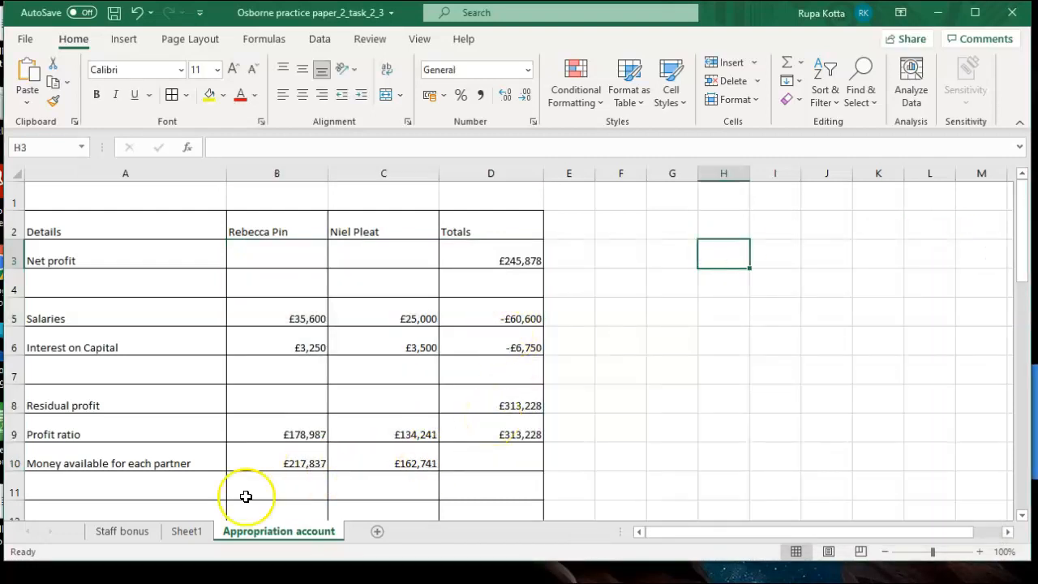
Step: Recheck the formatting requirements on Sheet1 and give D5:D6 of the Appropriation account the custom number format £#,##0;[Red]-£#,##0
click(194, 531)
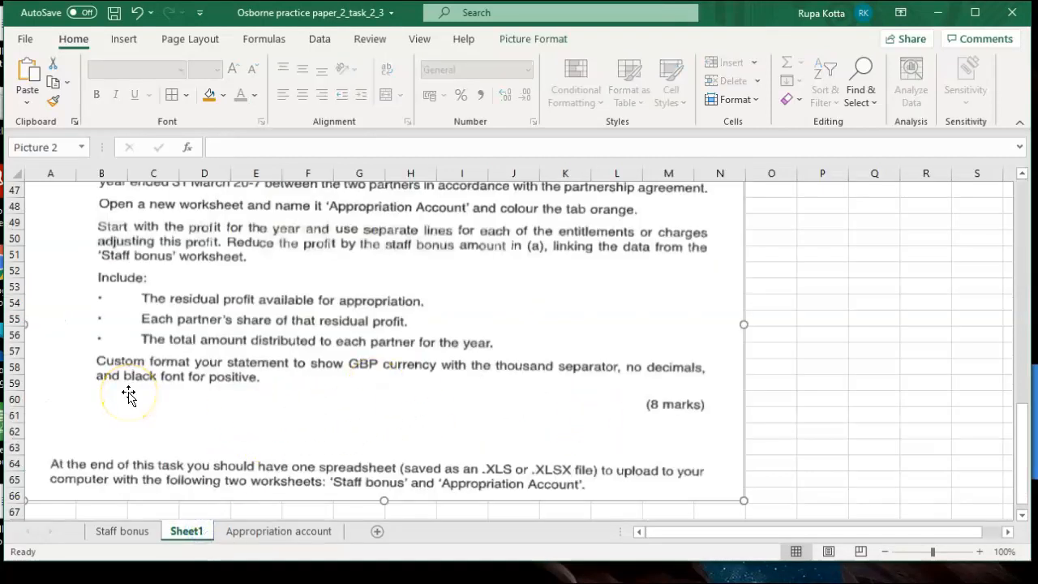
click(258, 536)
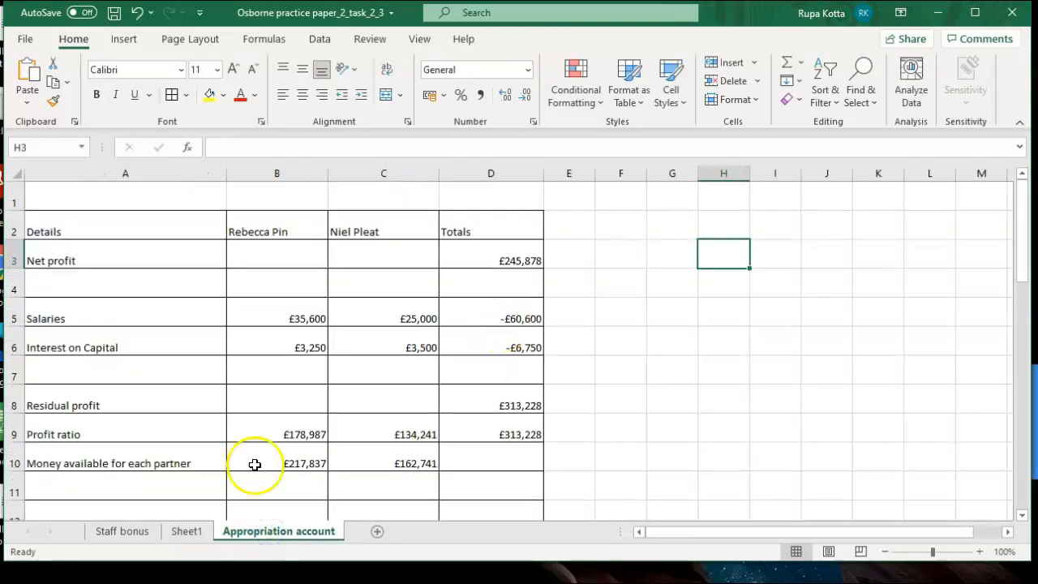
drag(528, 316, 524, 339)
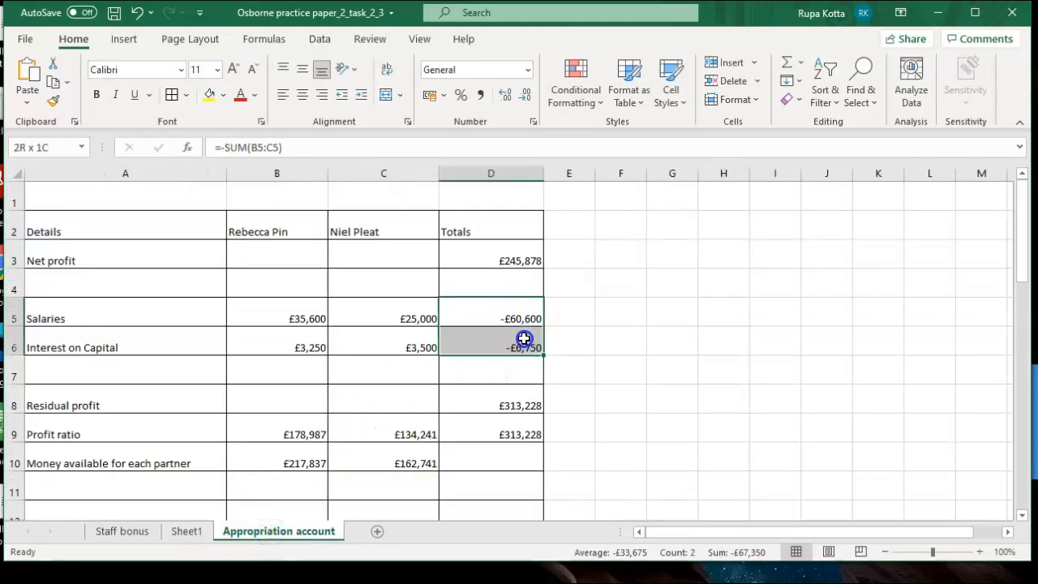
right_click(524, 339)
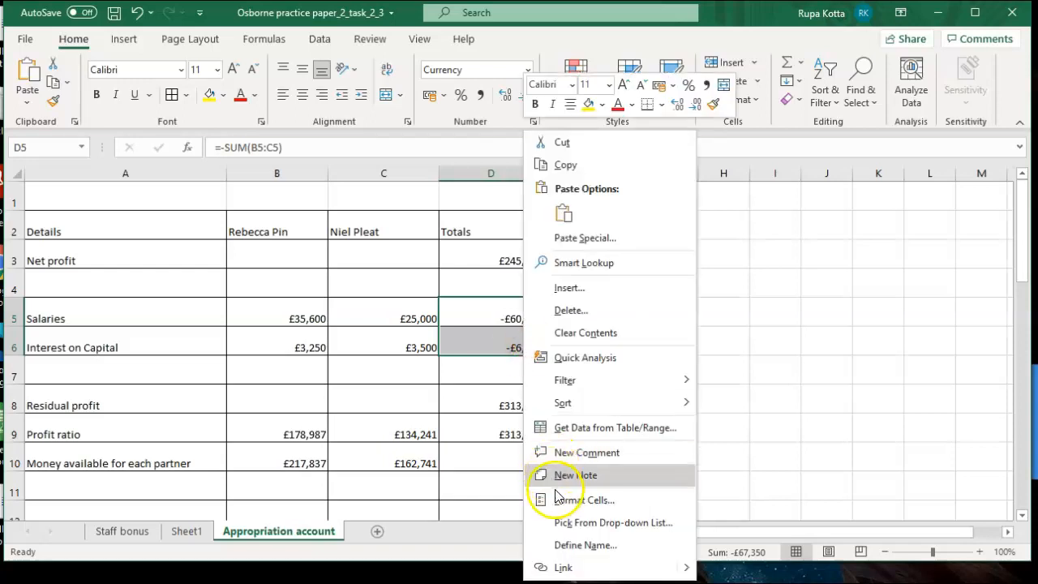
click(560, 500)
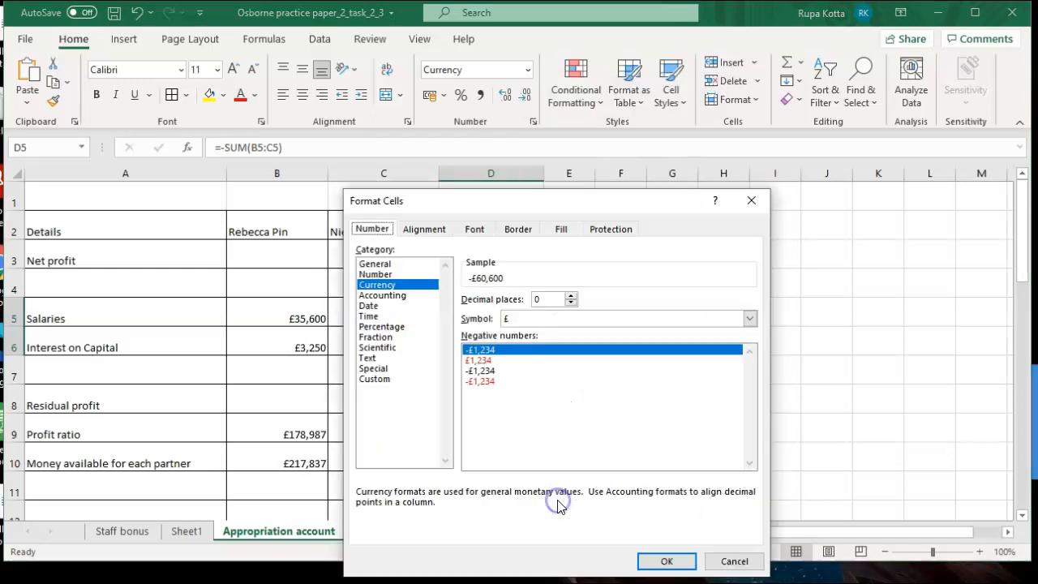
click(382, 379)
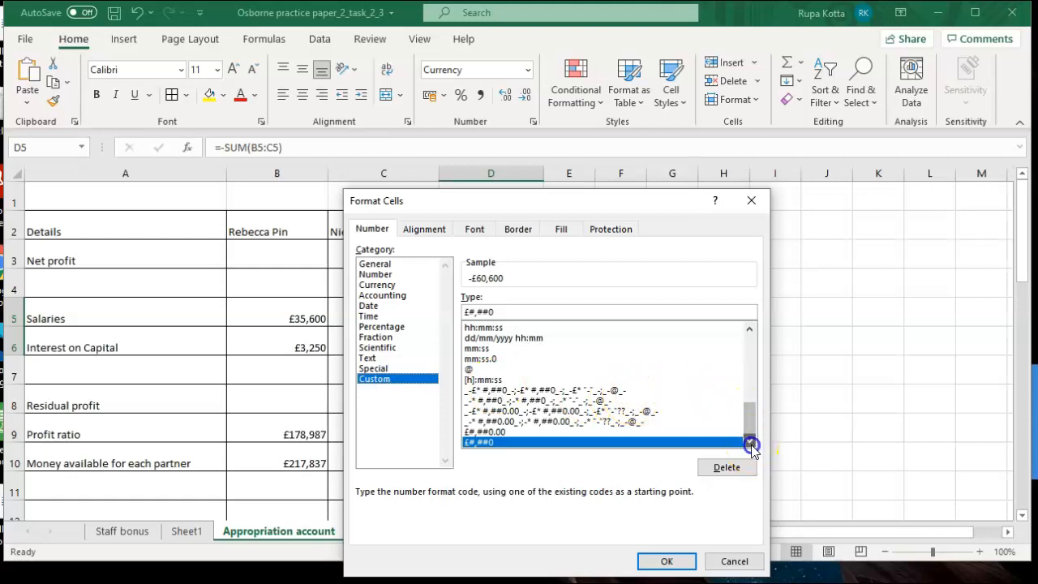
drag(750, 423, 754, 373)
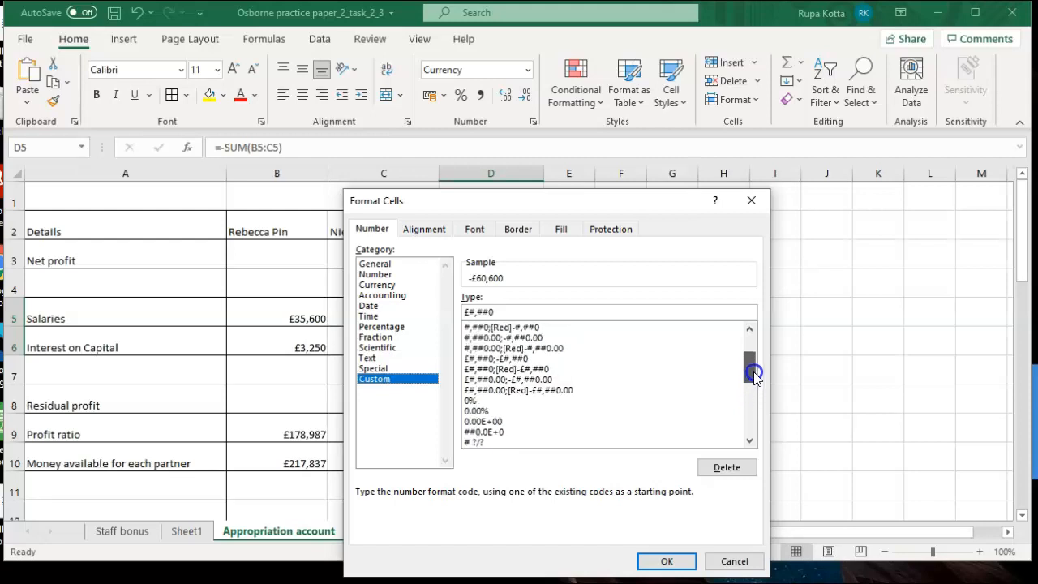
click(536, 370)
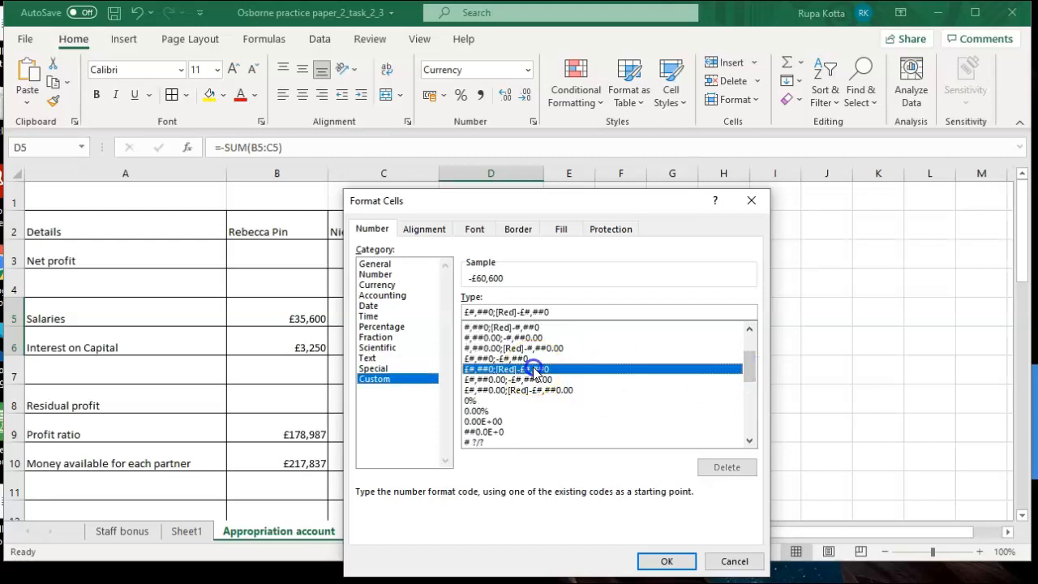
click(663, 561)
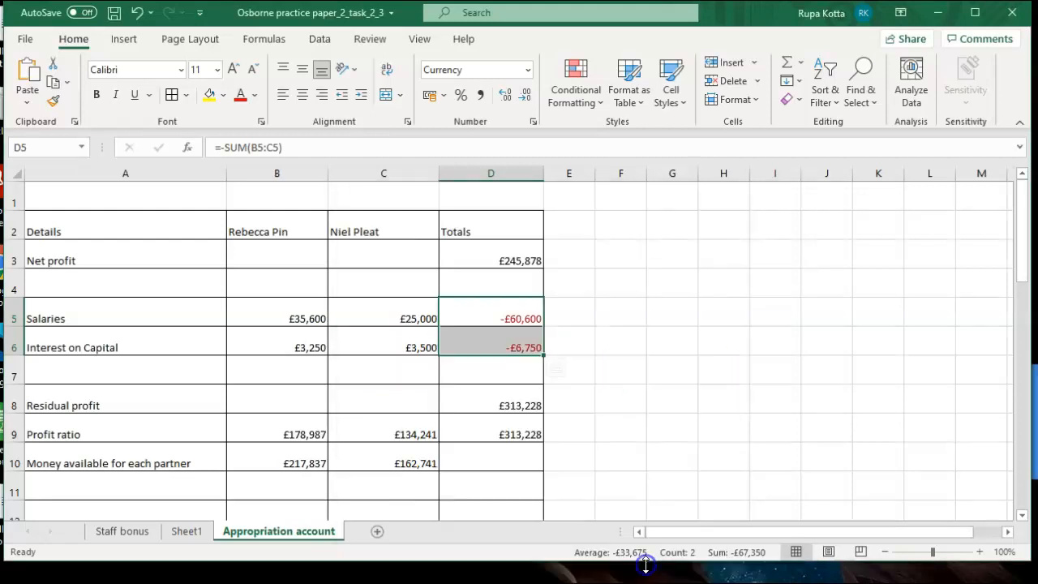
click(651, 405)
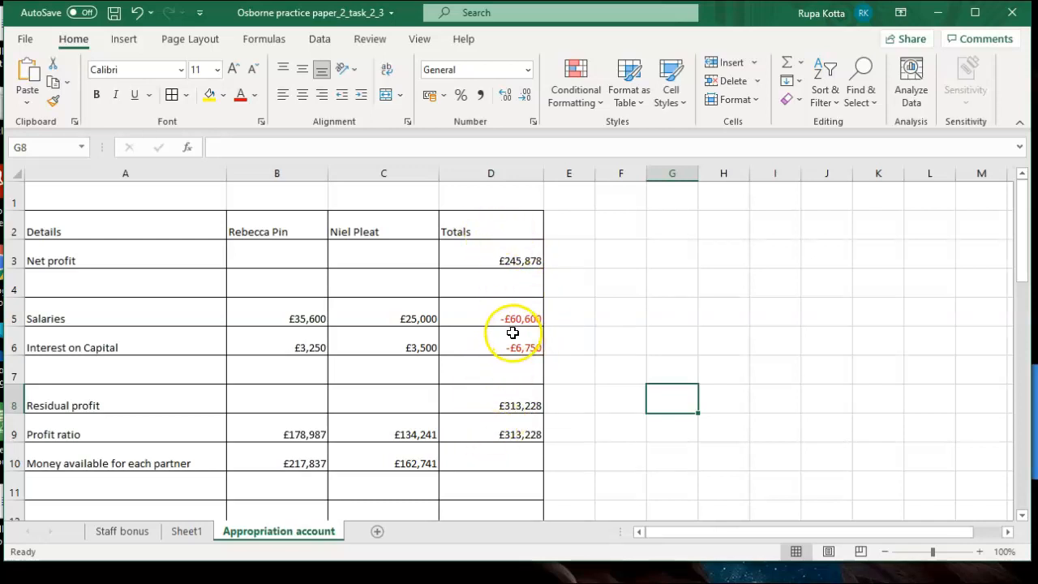
Step: Change the residual profit formula in D8 to =D3+D5+D6
click(497, 406)
click(245, 149)
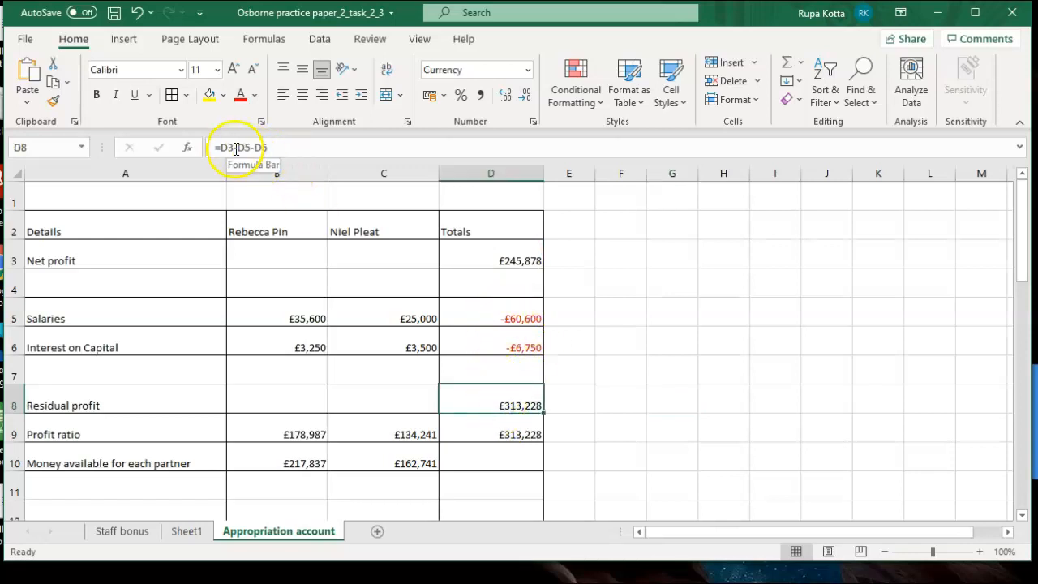
click(236, 149)
key(Delete)
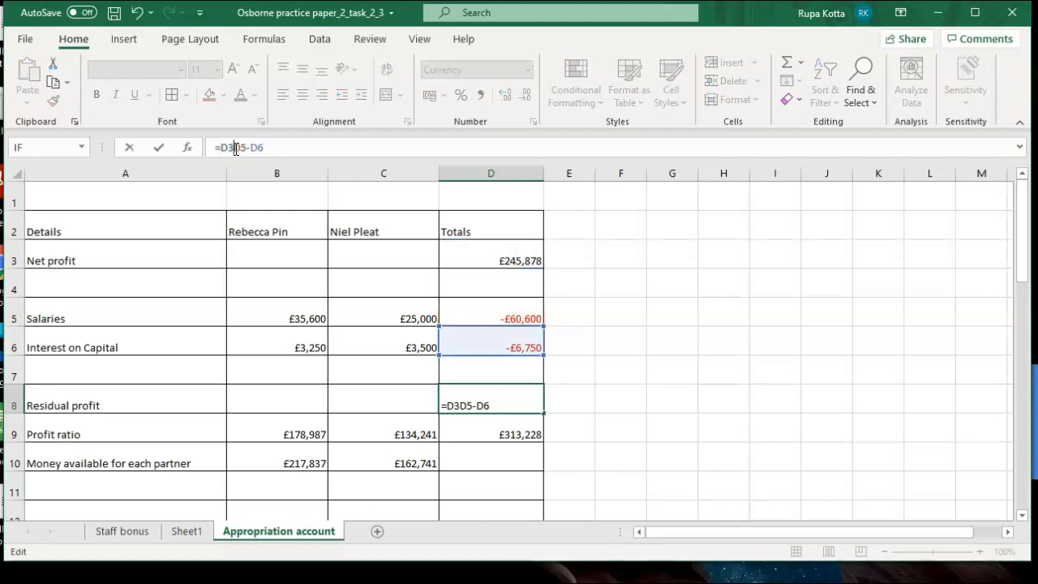
text(+)
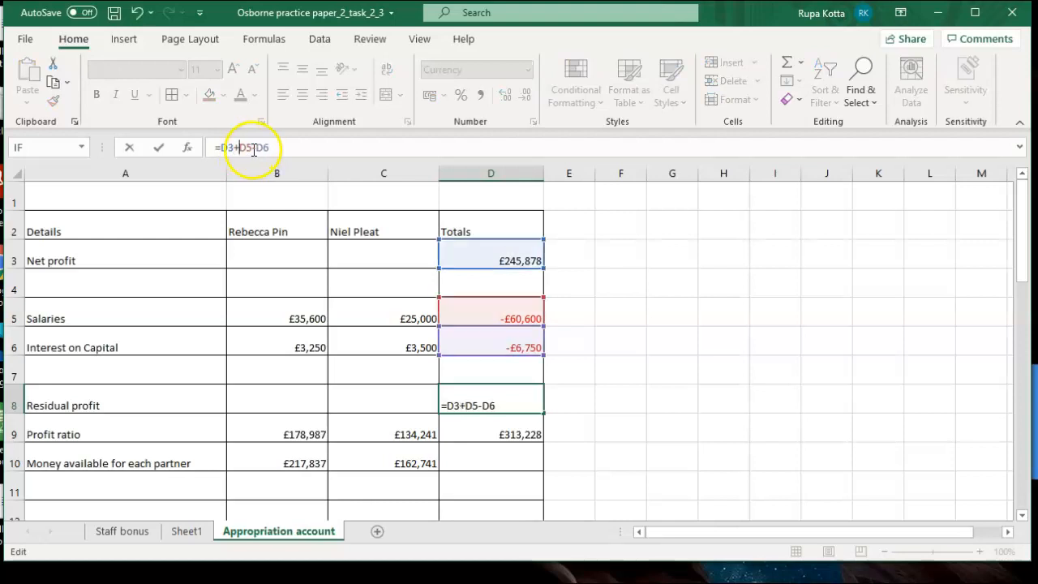
key(Delete)
text(+)
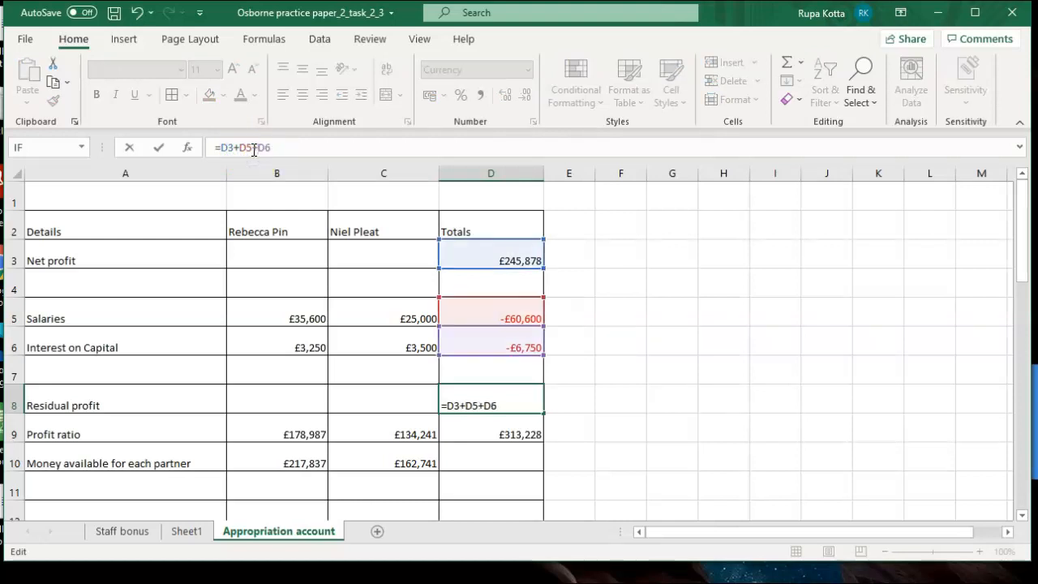
key(Return)
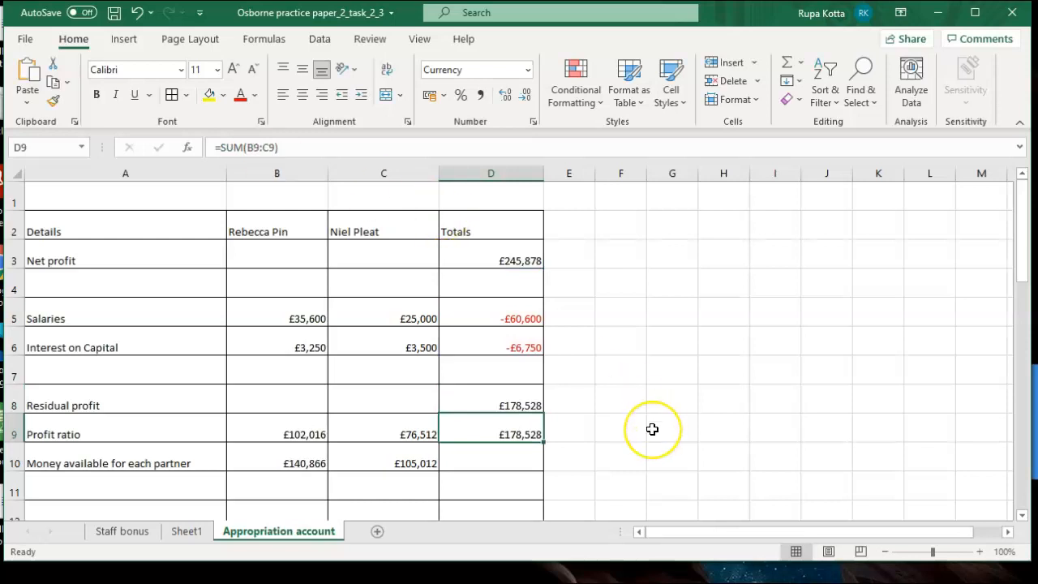